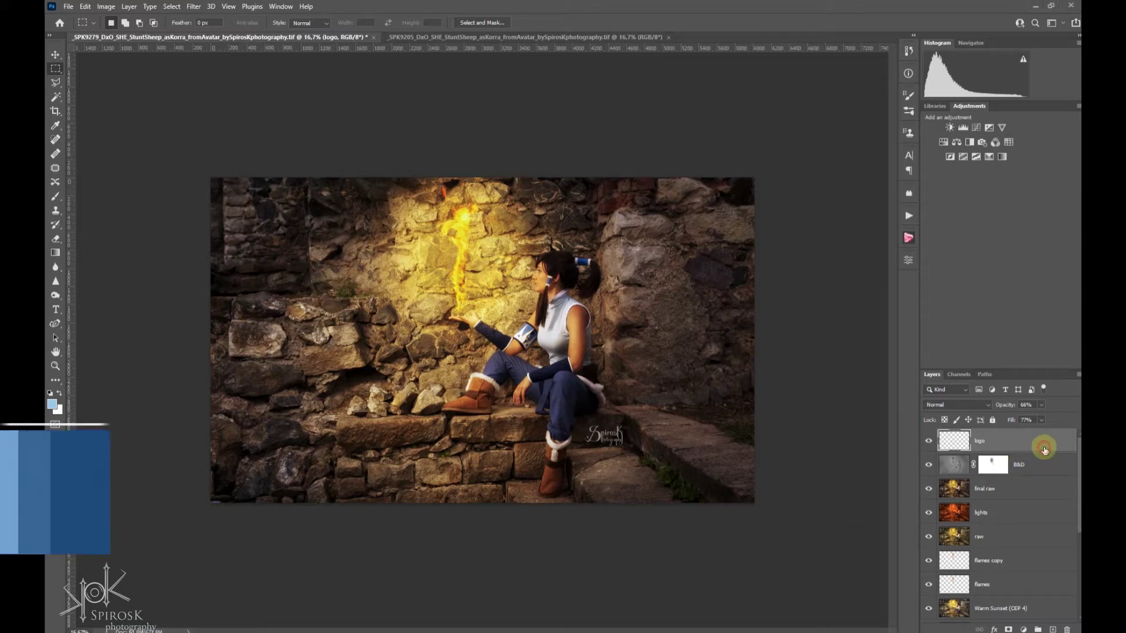
- Select the lower layers and scroll the Layers panel so only the original Background photo shows
drag(1044, 450, 1067, 629)
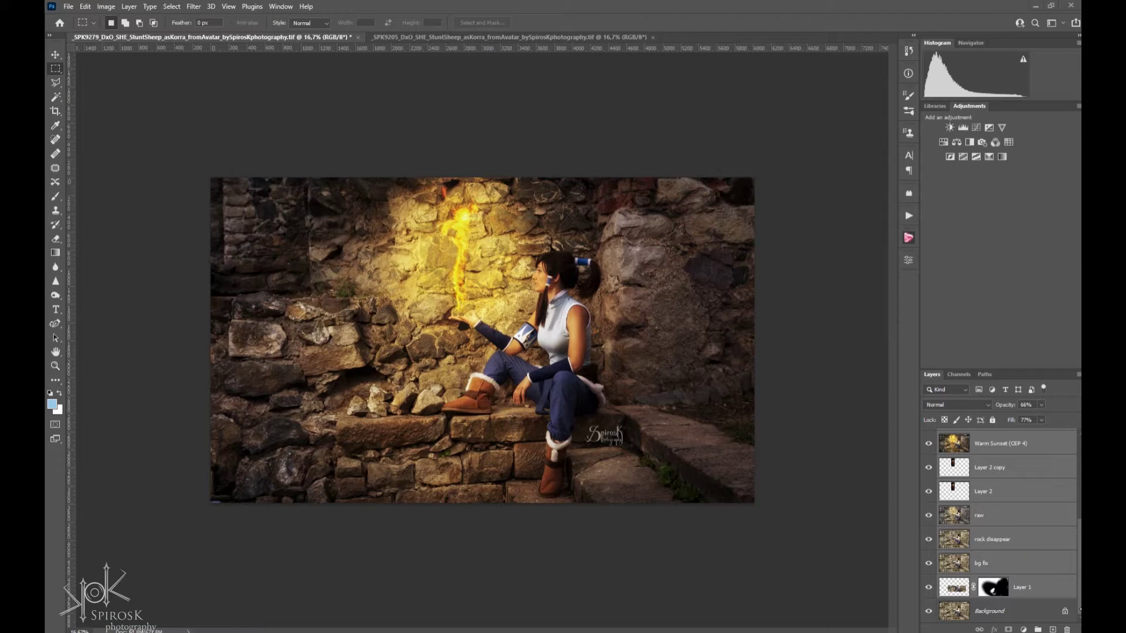
scroll(1006, 457, up, 5)
scroll(1007, 458, down, 3)
scroll(1006, 461, down, 2)
scroll(1007, 463, down, 2)
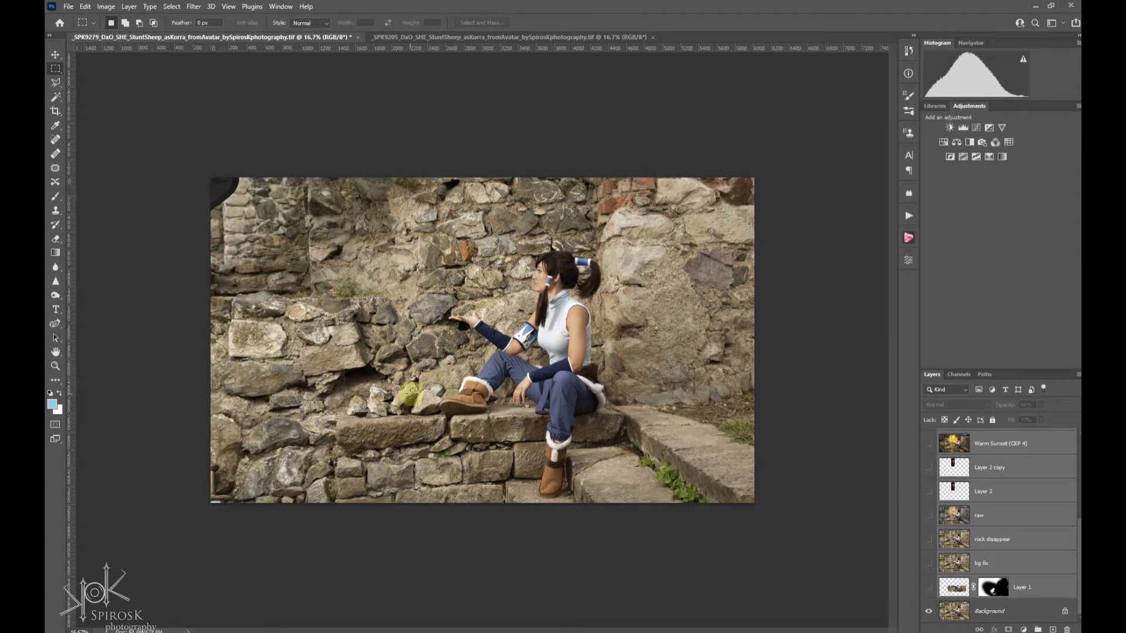
- Switch to the Move tool and make Layer 1 the active layer
click(55, 54)
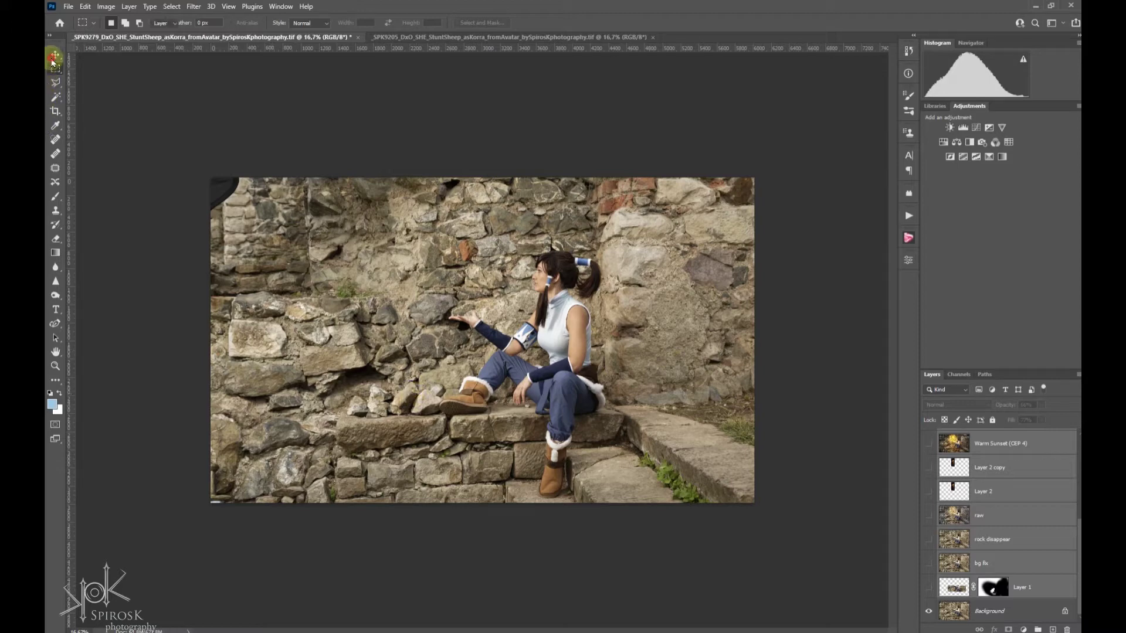
scroll(472, 226, up, 3)
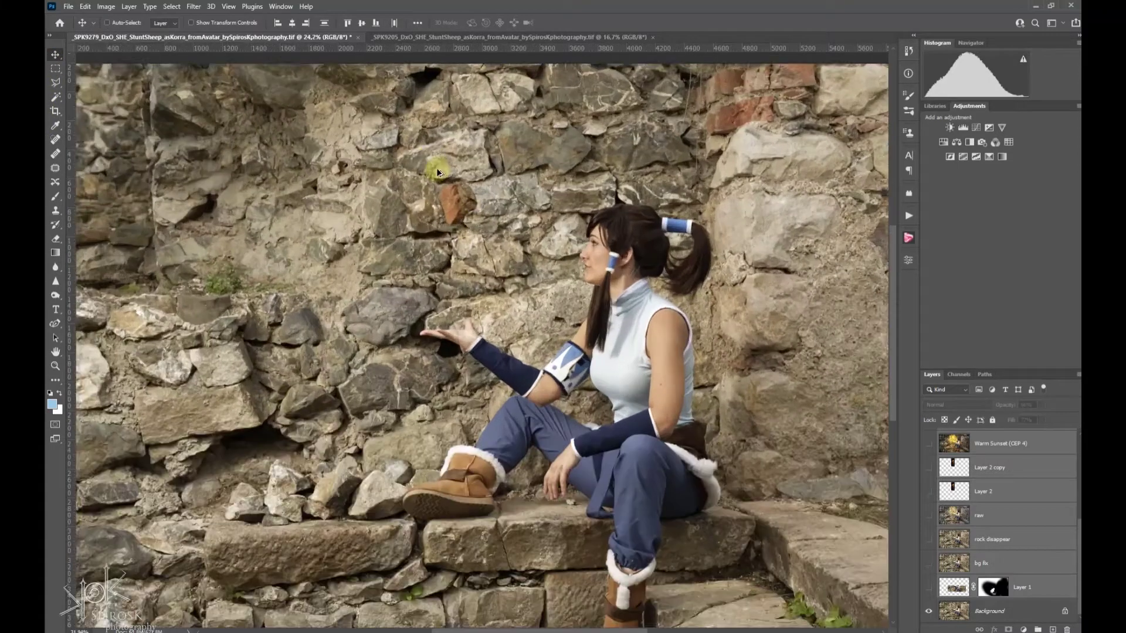
scroll(436, 168, up, 3)
scroll(498, 264, up, 3)
scroll(553, 349, up, 2)
scroll(554, 346, down, 2)
scroll(591, 334, down, 3)
scroll(816, 529, down, 4)
scroll(816, 525, down, 3)
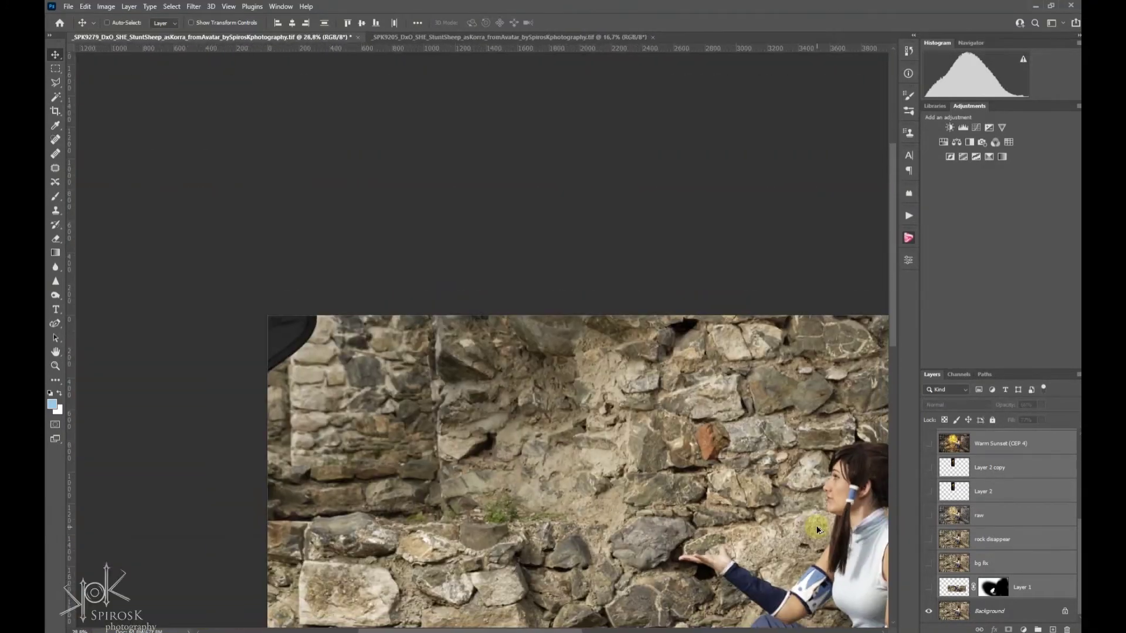
scroll(817, 526, down, 2)
scroll(743, 466, up, 1)
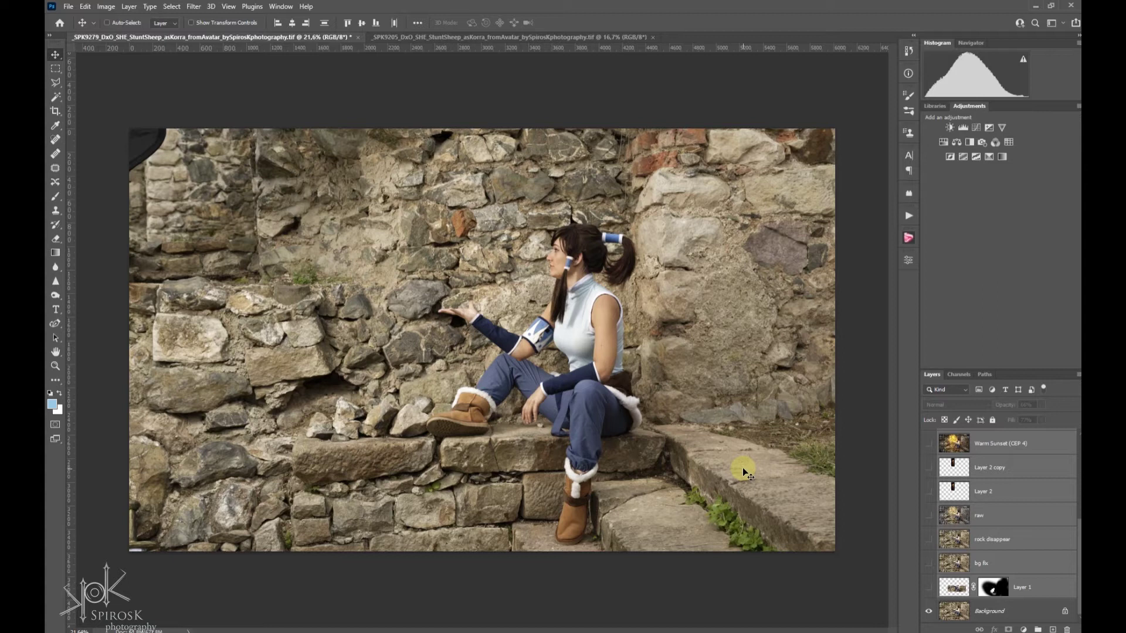
click(1052, 588)
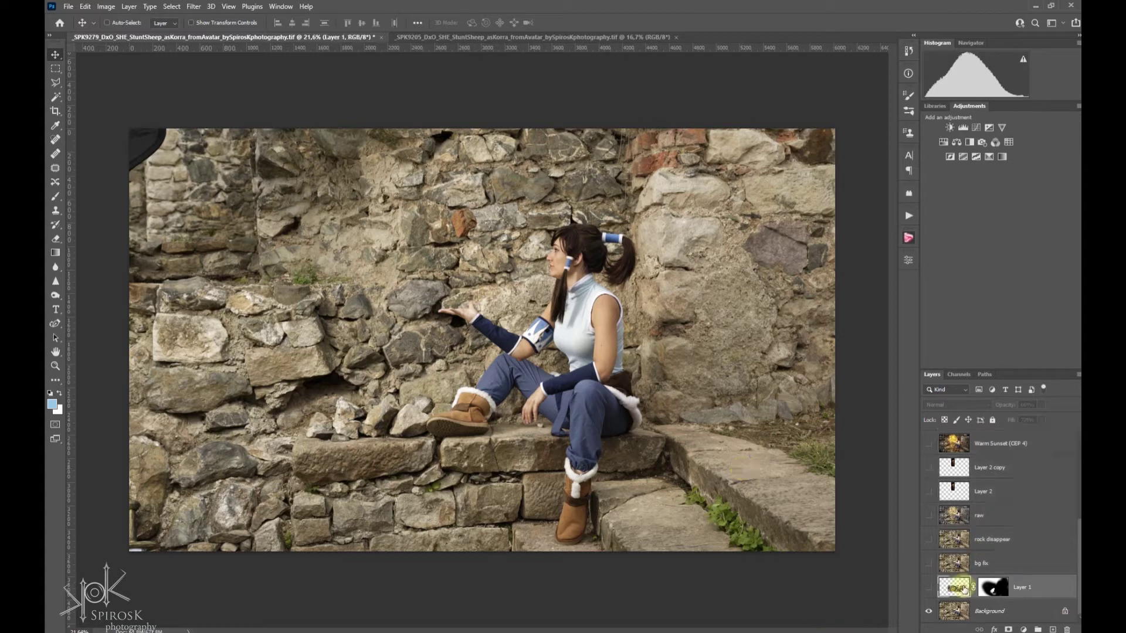
- Draw a rectangular marquee around the left boot
click(473, 421)
click(56, 82)
drag(416, 403, 509, 440)
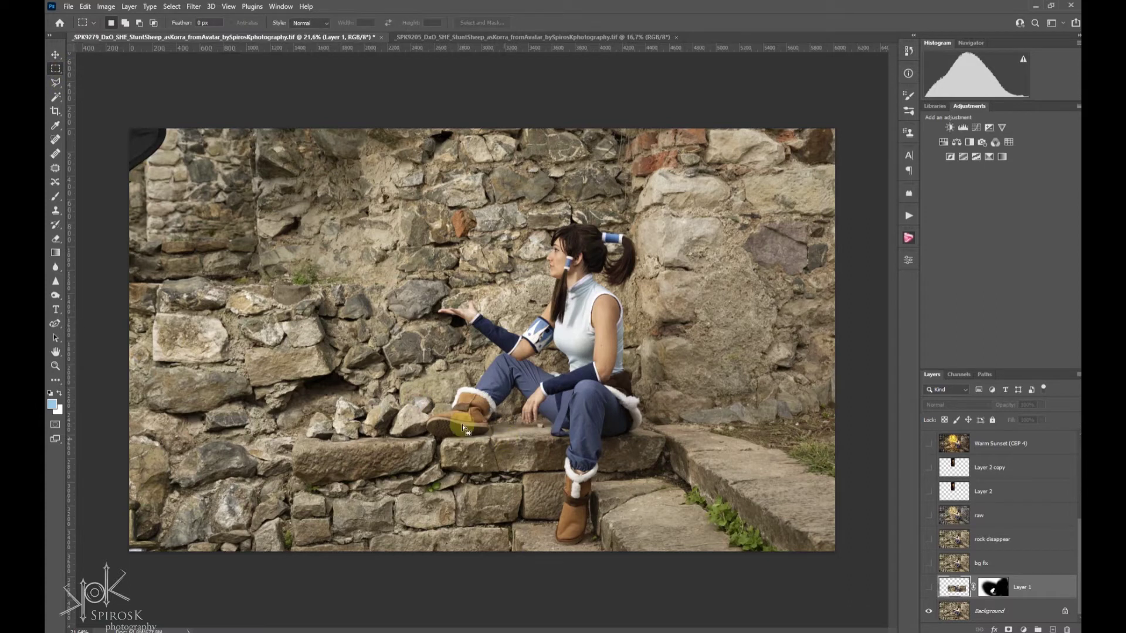
drag(393, 380, 514, 449)
- Toggle Layer 1 to compare the boot versions, deselect, and leave Layer 1 visible
click(931, 593)
click(931, 594)
click(931, 594)
key(ctrl+d)
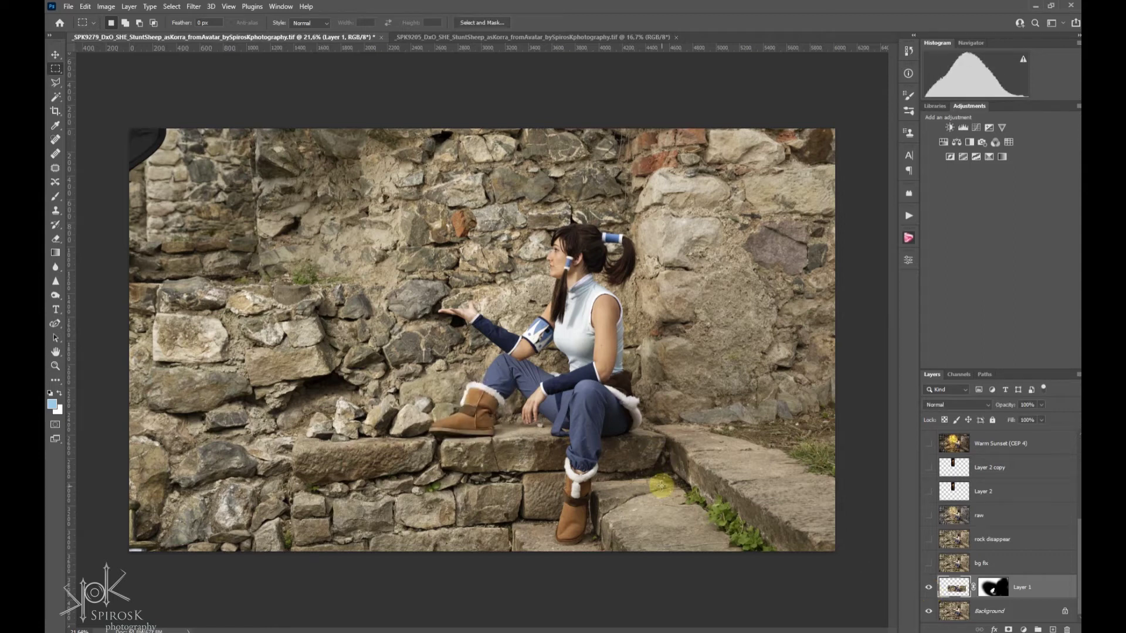
click(930, 589)
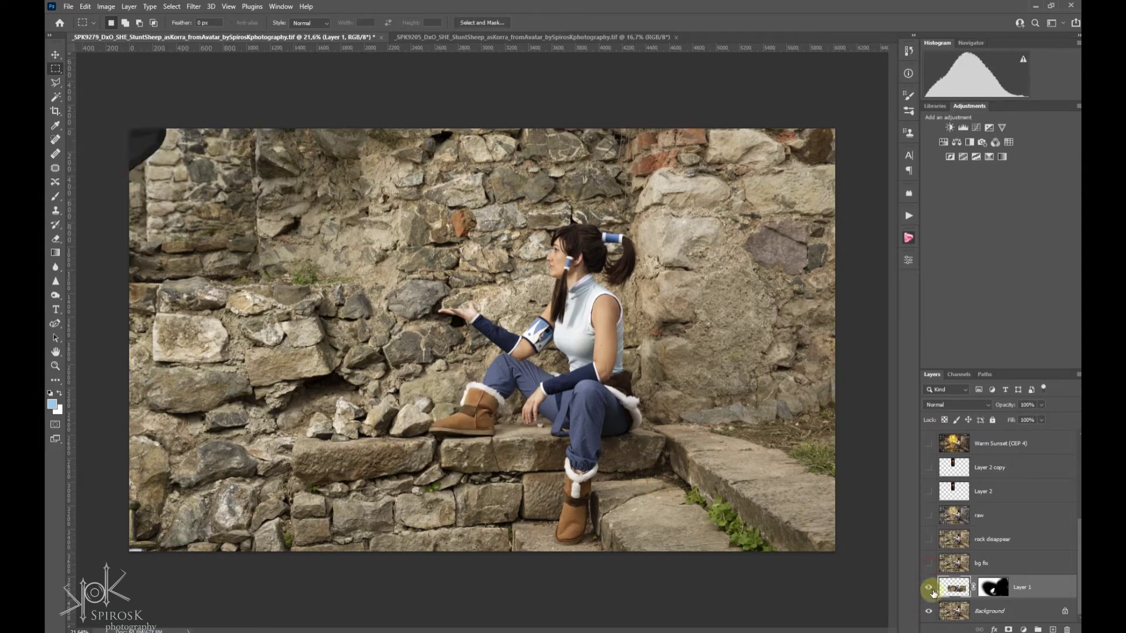
click(931, 594)
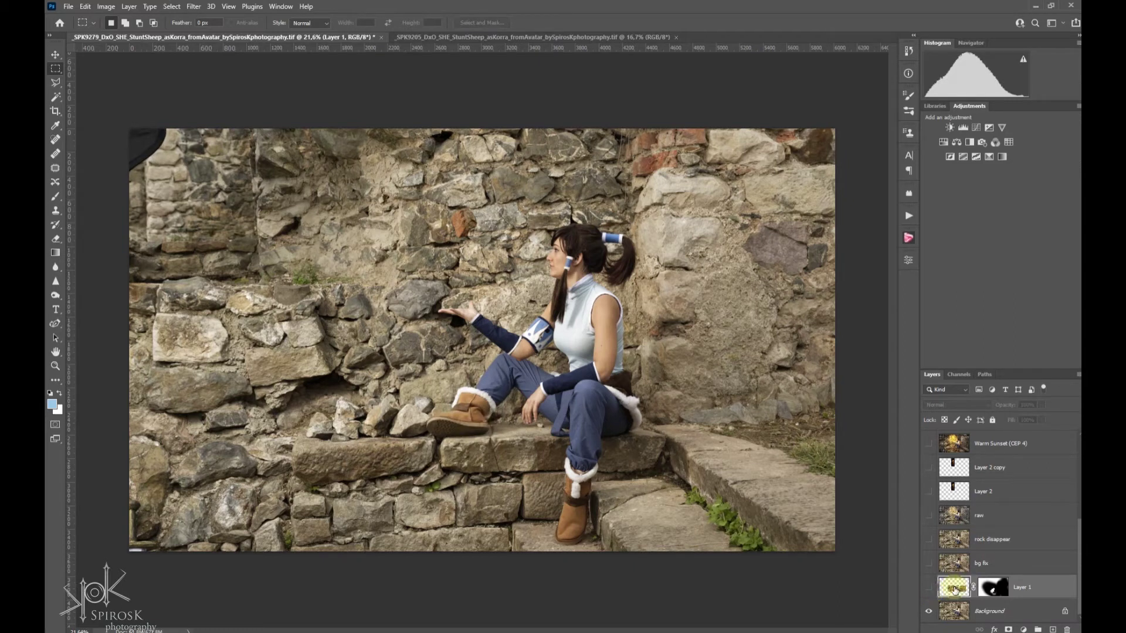
click(921, 598)
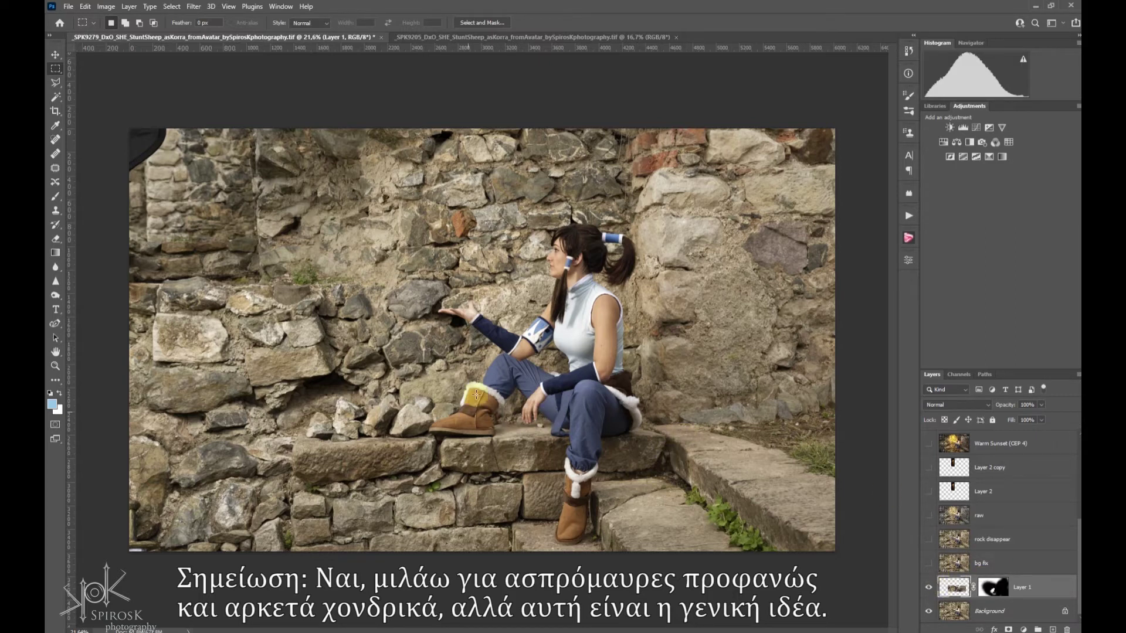
- Show the bg fix and rock disappear layers, toggling rock disappear to compare the red rock
click(928, 563)
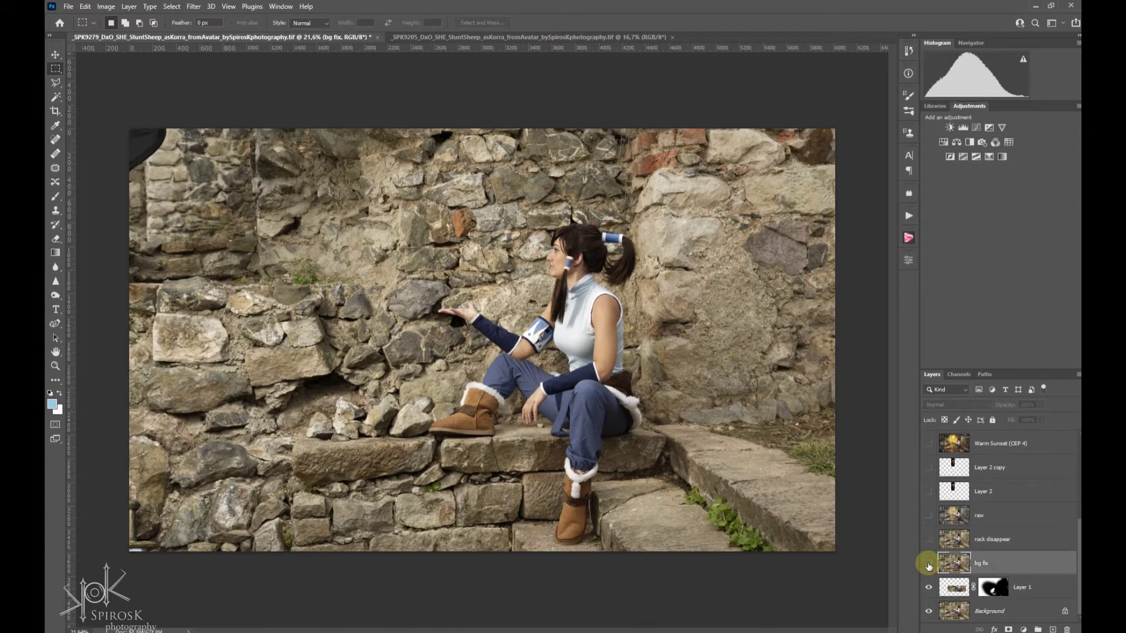
click(928, 539)
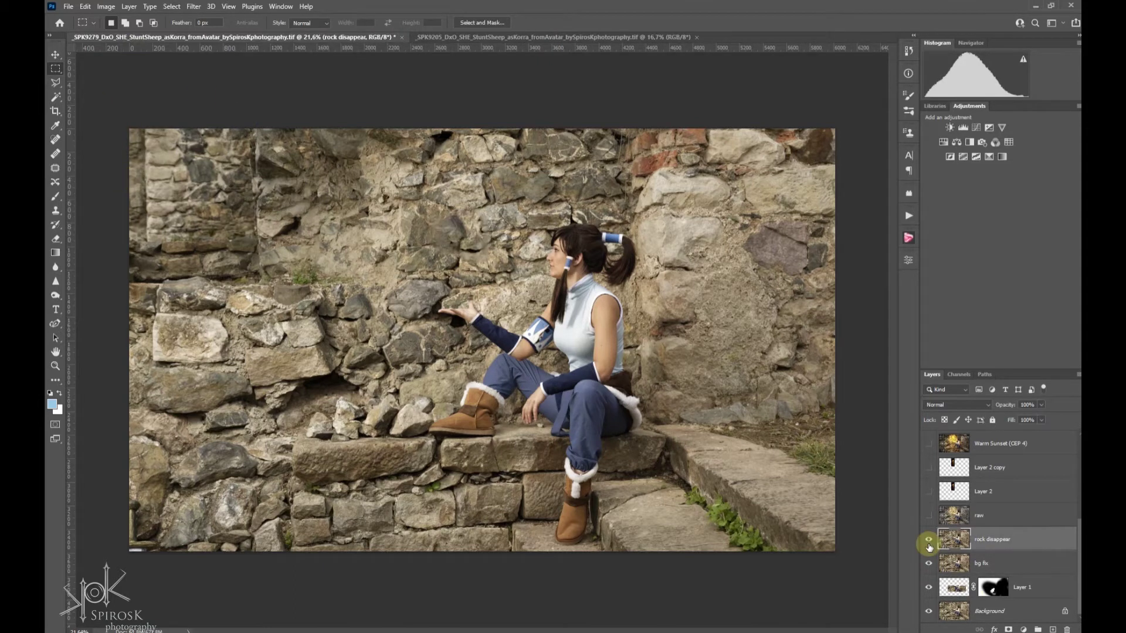
scroll(409, 102, up, 2)
scroll(490, 205, up, 2)
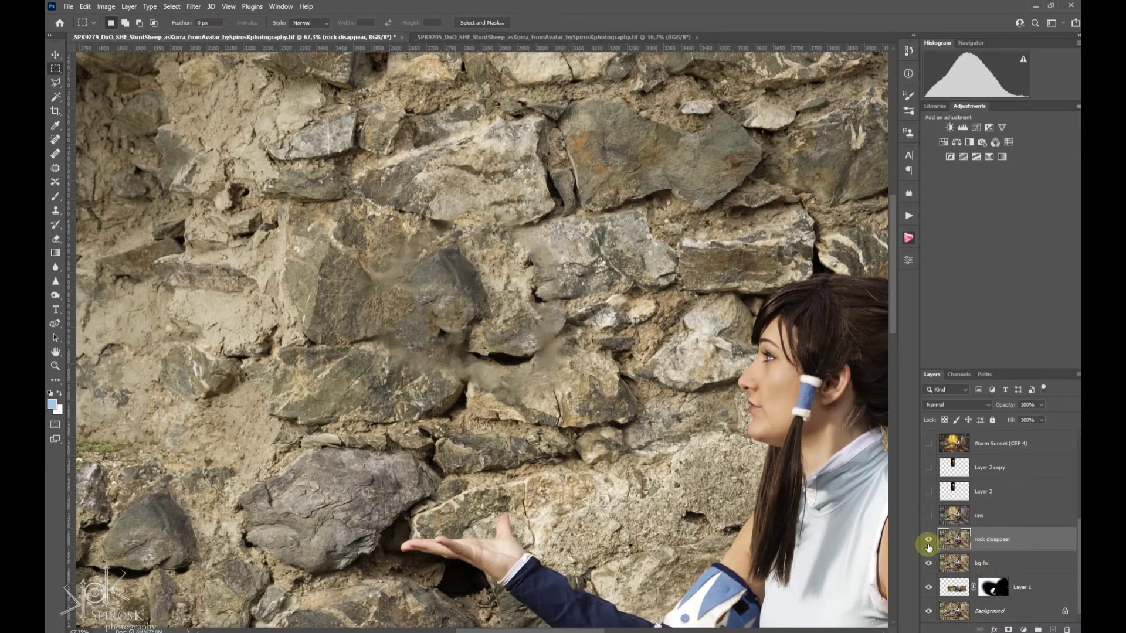
click(928, 542)
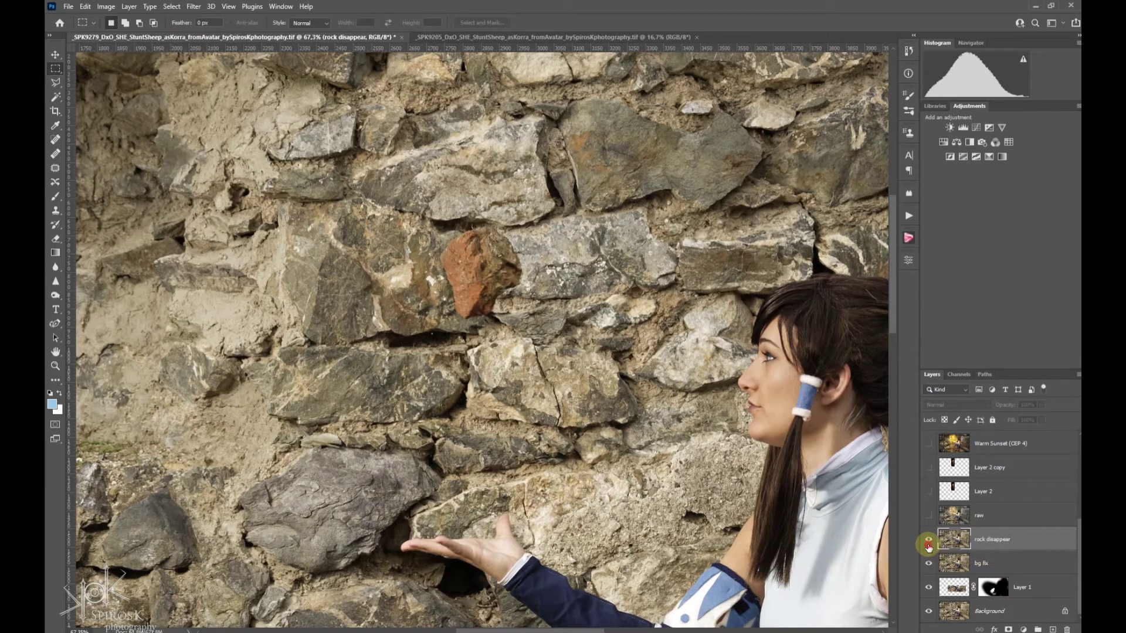
click(928, 543)
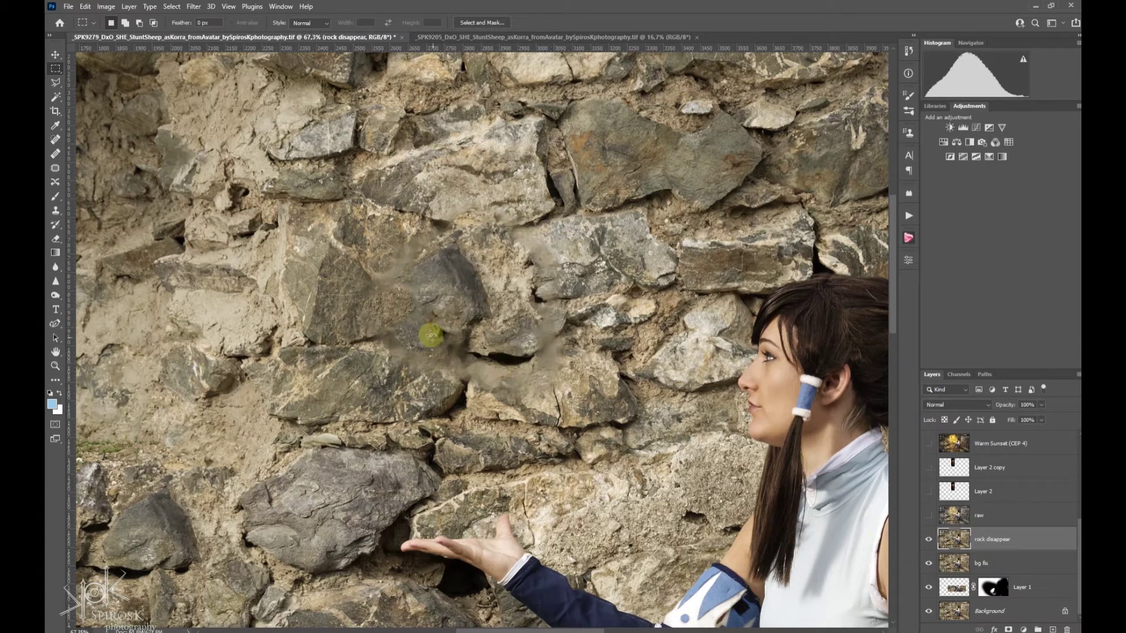
mouse_move(428, 321)
mouse_down()
mouse_move(574, 408)
mouse_move(616, 402)
mouse_up()
key(ctrl+d)
- Preview the raw layer's warm lighting, fit the photo, then bring up Camera Raw on rock disappear
scroll(614, 454, down, 1)
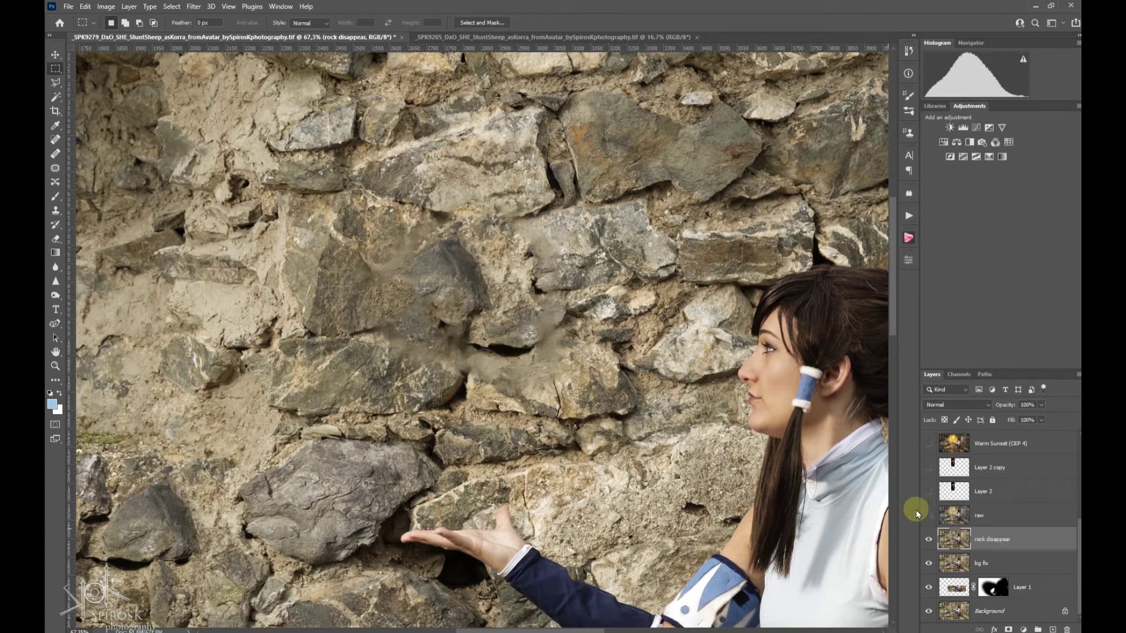
click(951, 515)
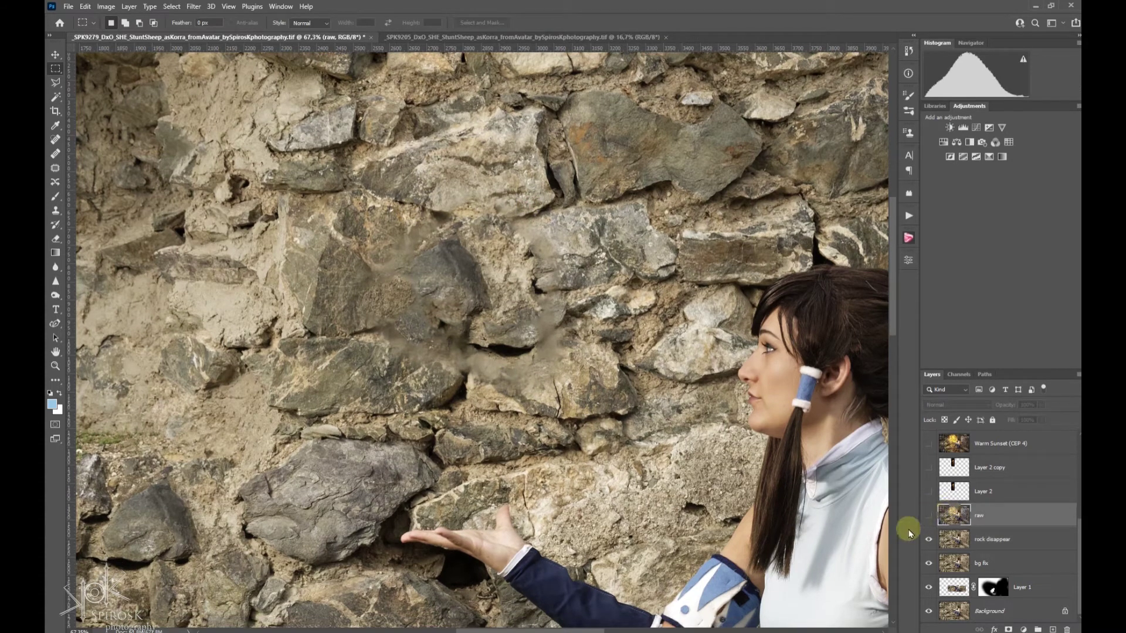
click(928, 516)
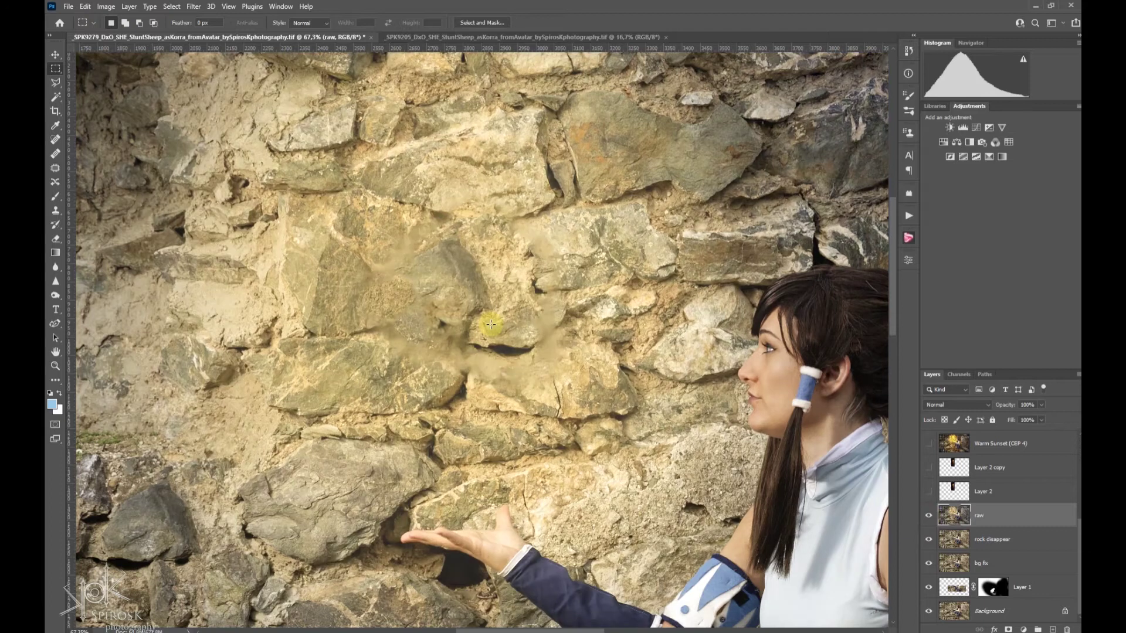
key(ctrl+0)
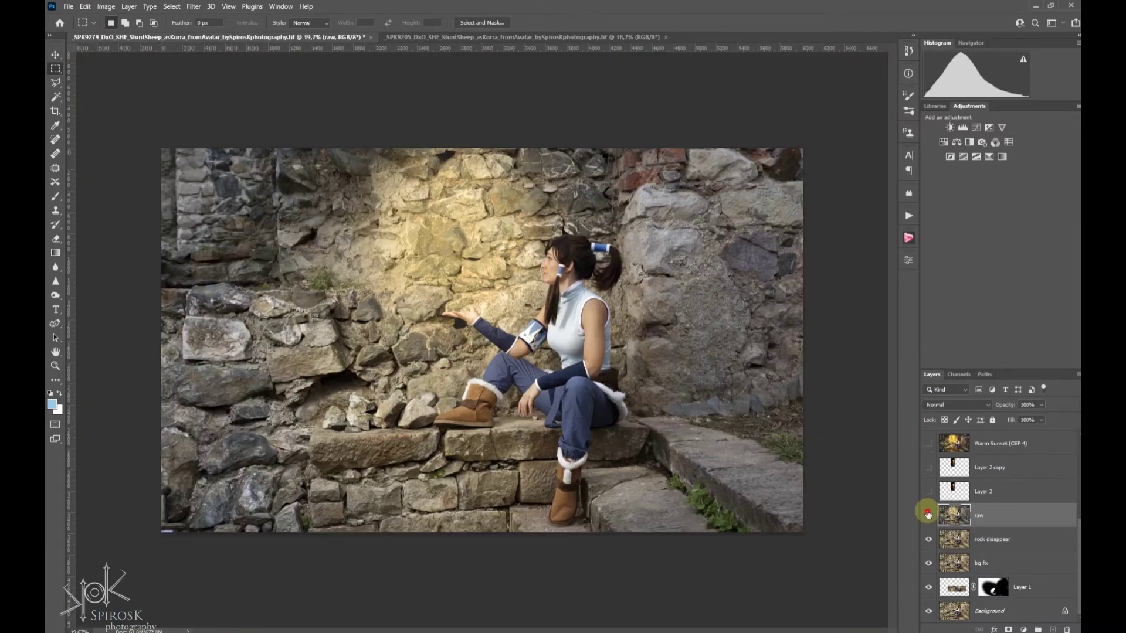
click(928, 516)
click(991, 537)
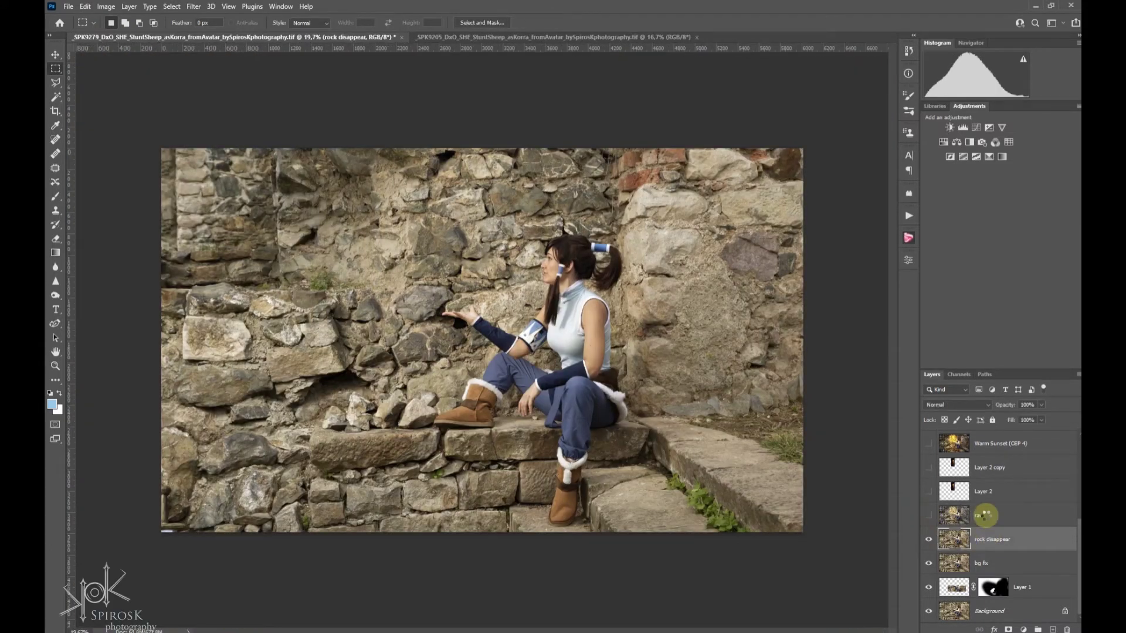
key(ctrl+shift+a)
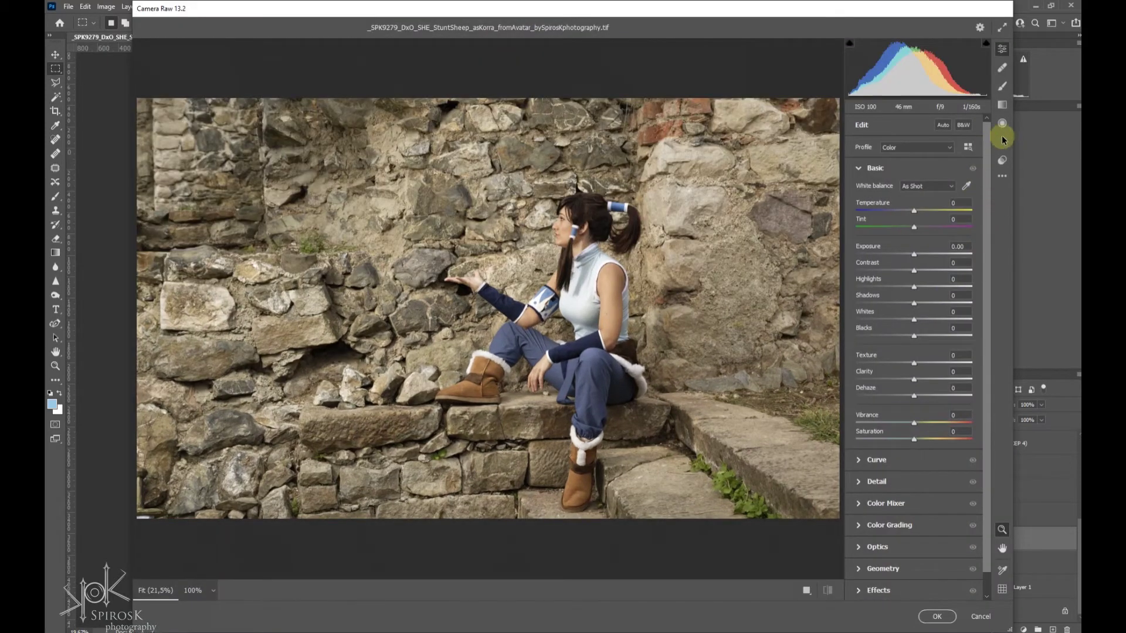
- Try a Temperature +48 radial filter over the wall left of the woman, then cancel Camera Raw
click(1002, 123)
drag(932, 254, 941, 254)
drag(455, 172, 521, 280)
drag(463, 206, 472, 220)
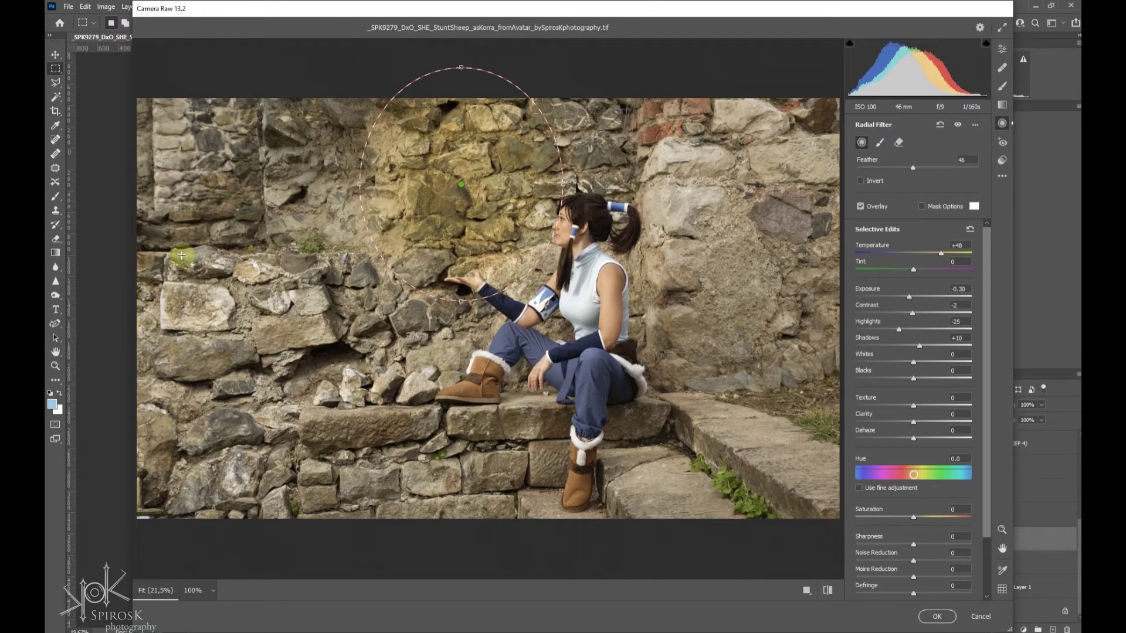
click(979, 616)
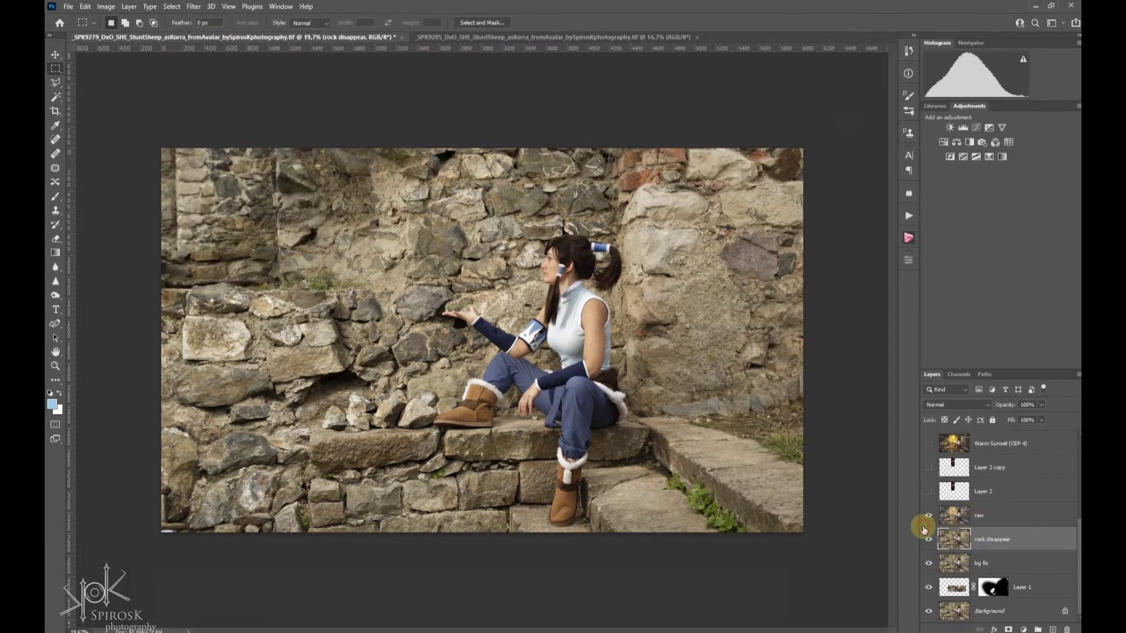
- Show the raw layer and the Layer 2 fire, checking Normal before setting it back to Screen
click(928, 515)
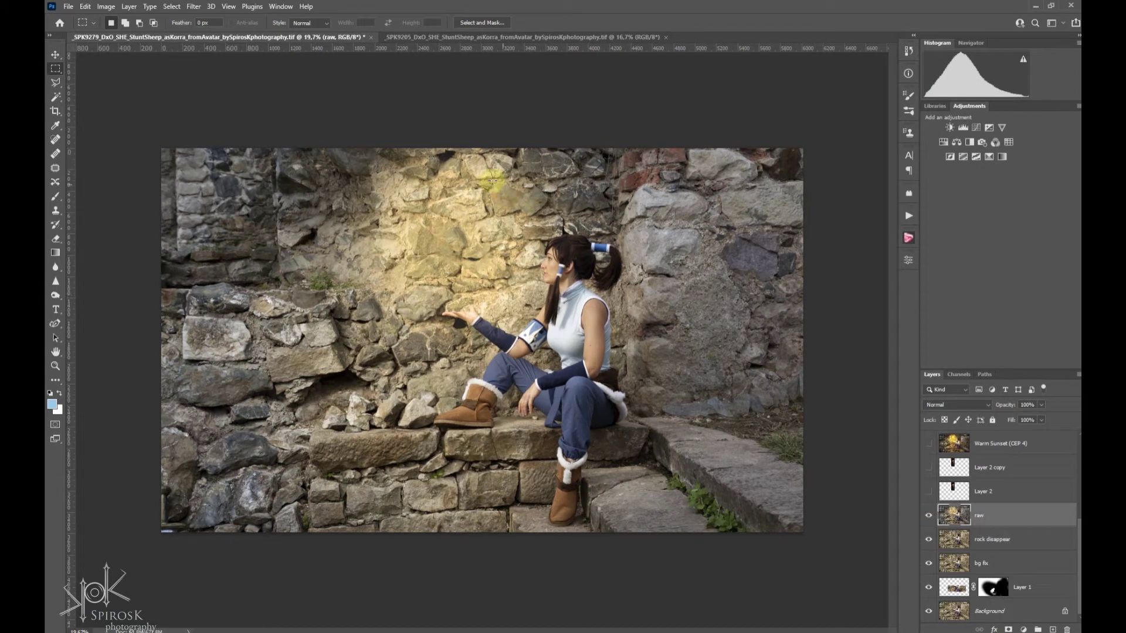
click(991, 491)
click(928, 491)
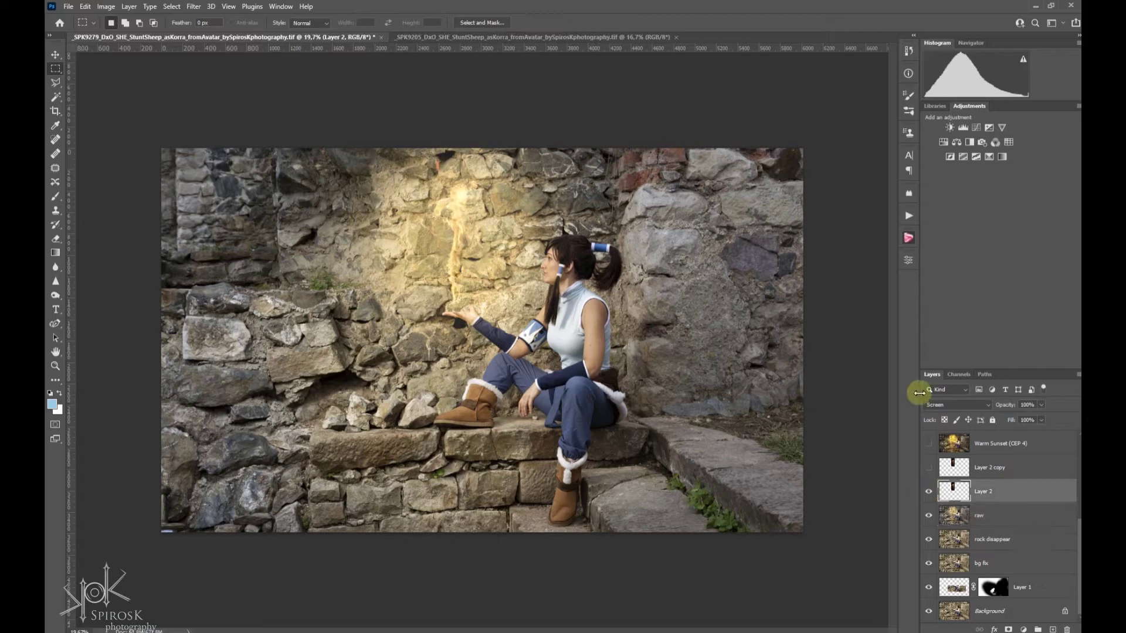
click(944, 404)
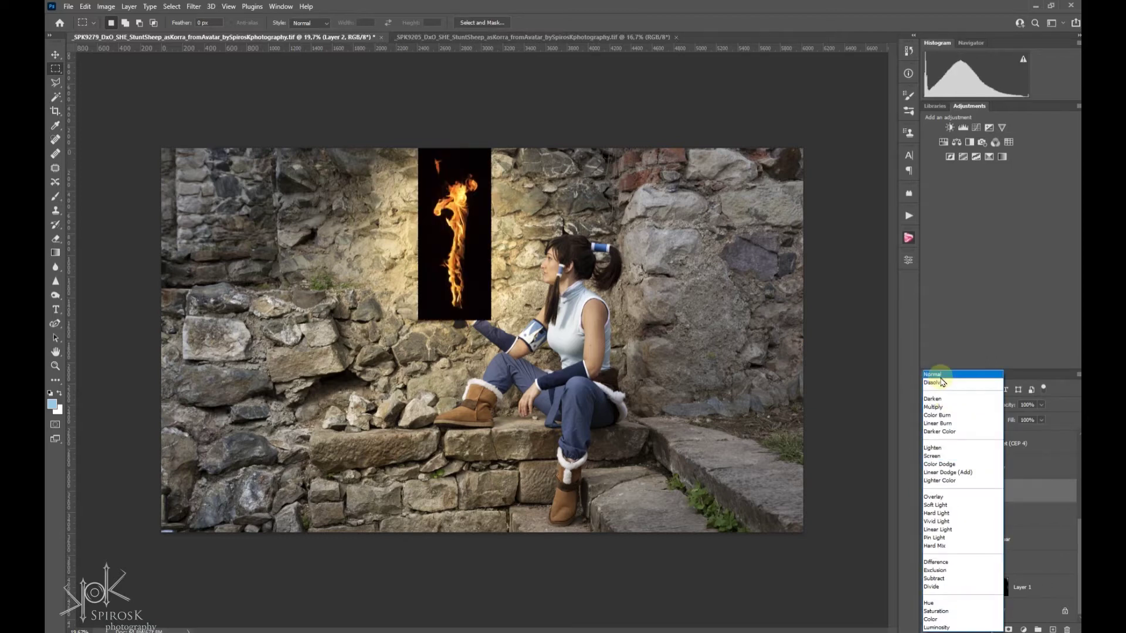
click(940, 375)
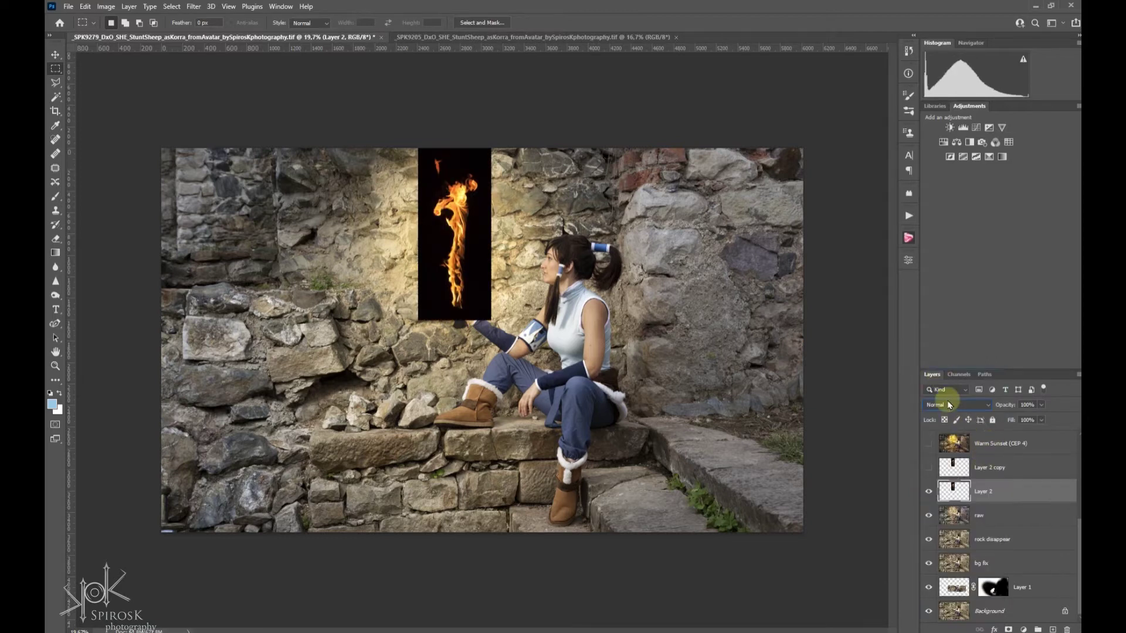
click(950, 405)
click(950, 456)
click(934, 473)
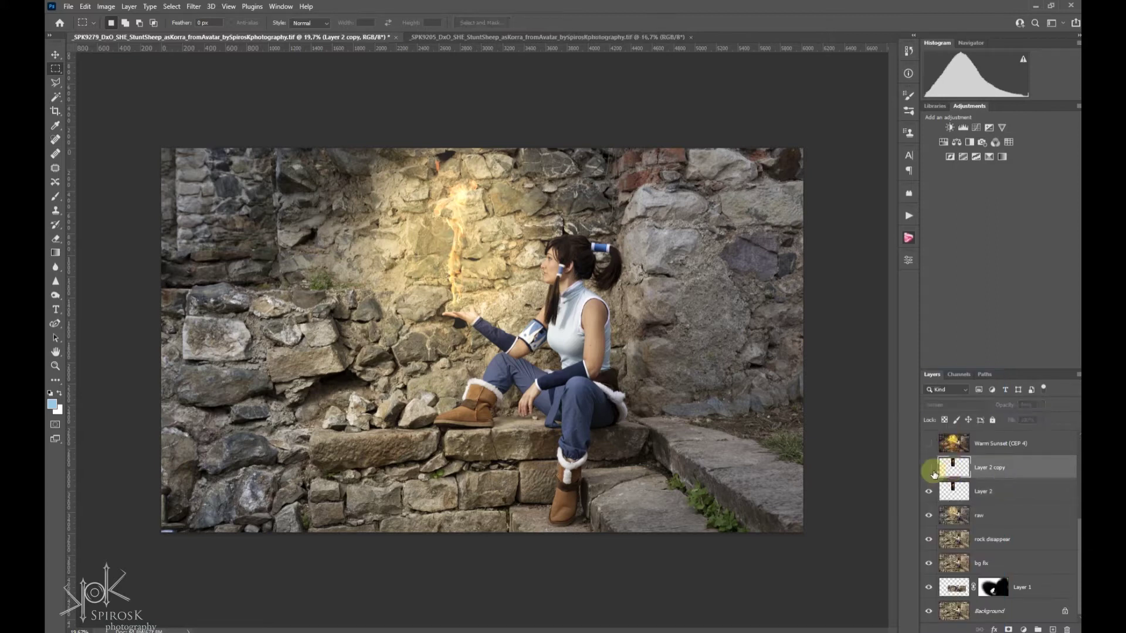
- Turn on the 44% Screen-blend Layer 2 copy for a softer extra glow
click(928, 468)
click(926, 469)
scroll(458, 246, up, 3)
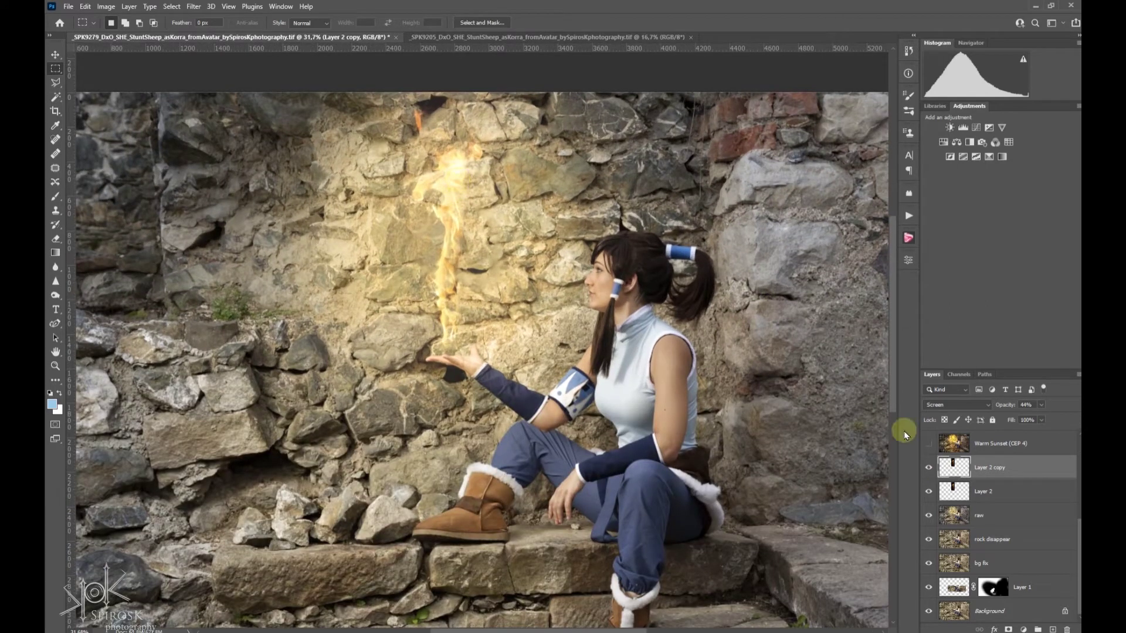
scroll(976, 527, up, 1)
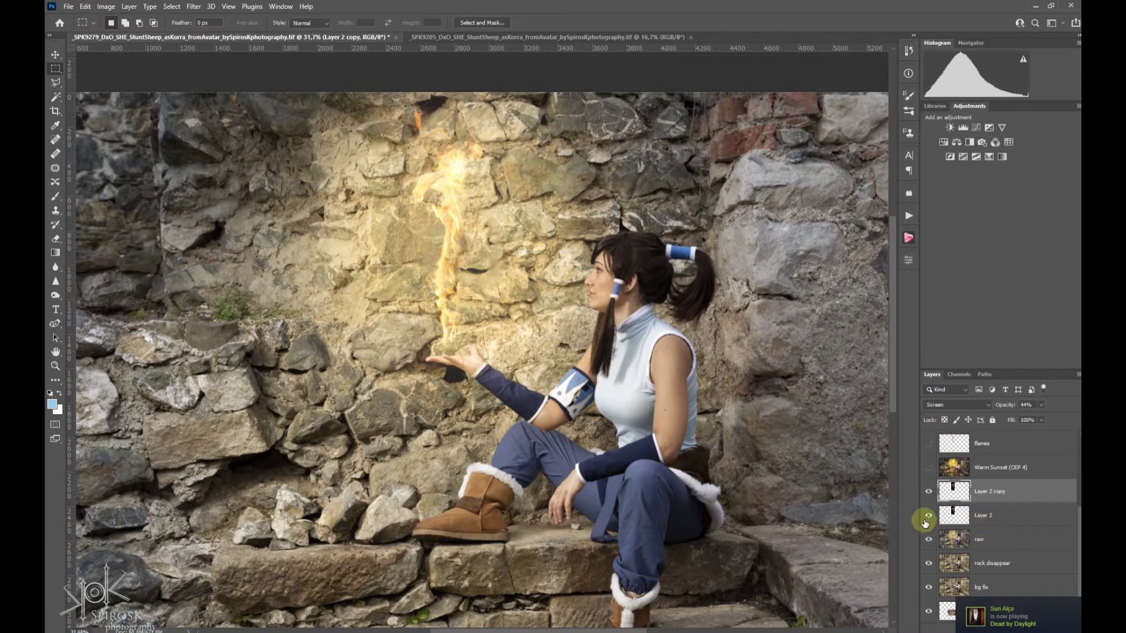
click(1024, 506)
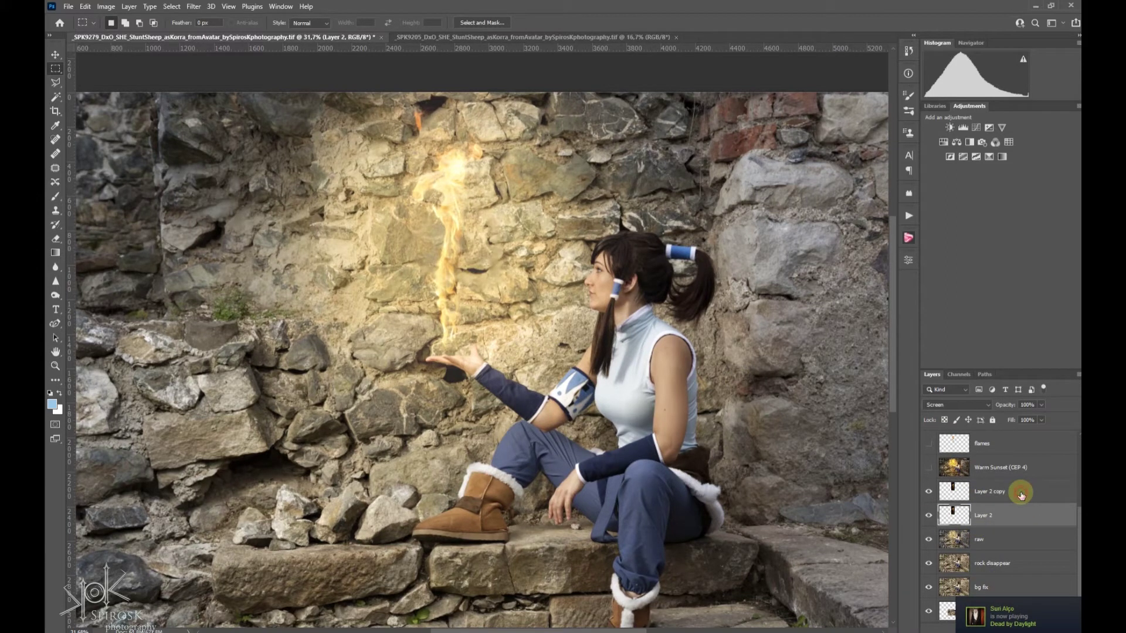
click(1021, 496)
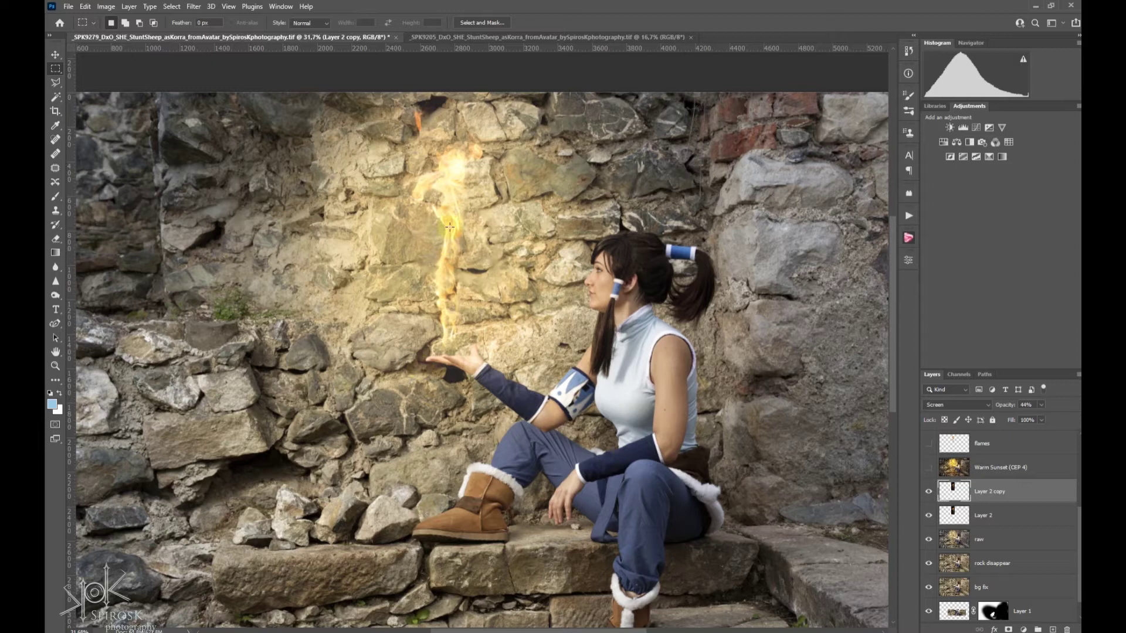
- Turn on the Warm Sunset (CEP 4) grade, fit the whole image, and duplicate the flames layer
click(1033, 467)
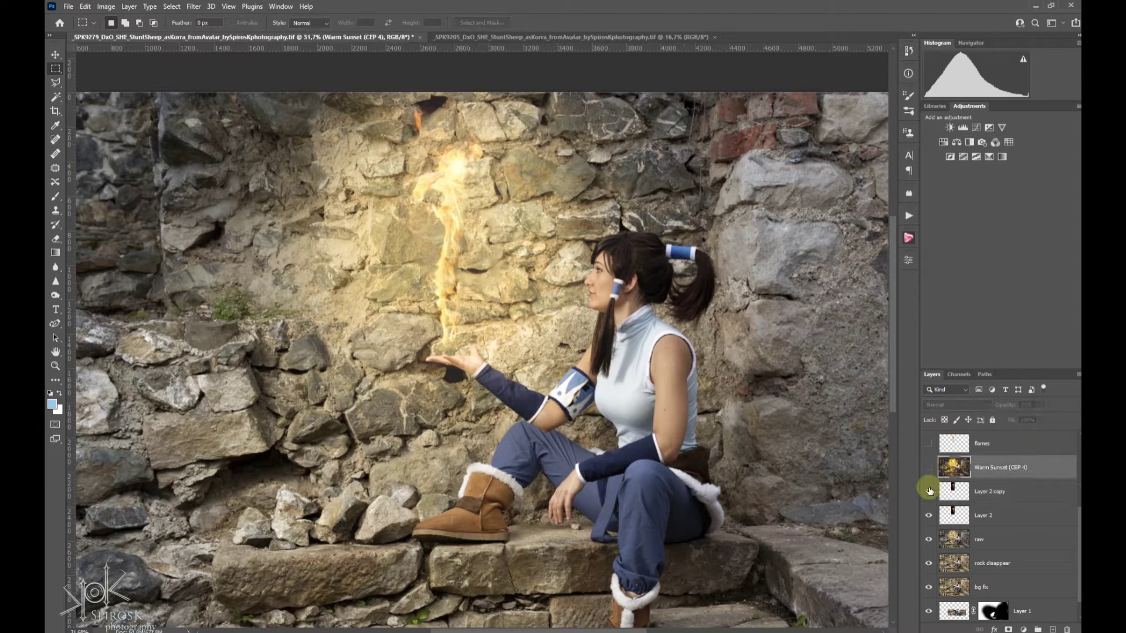
click(929, 468)
key(ctrl+0)
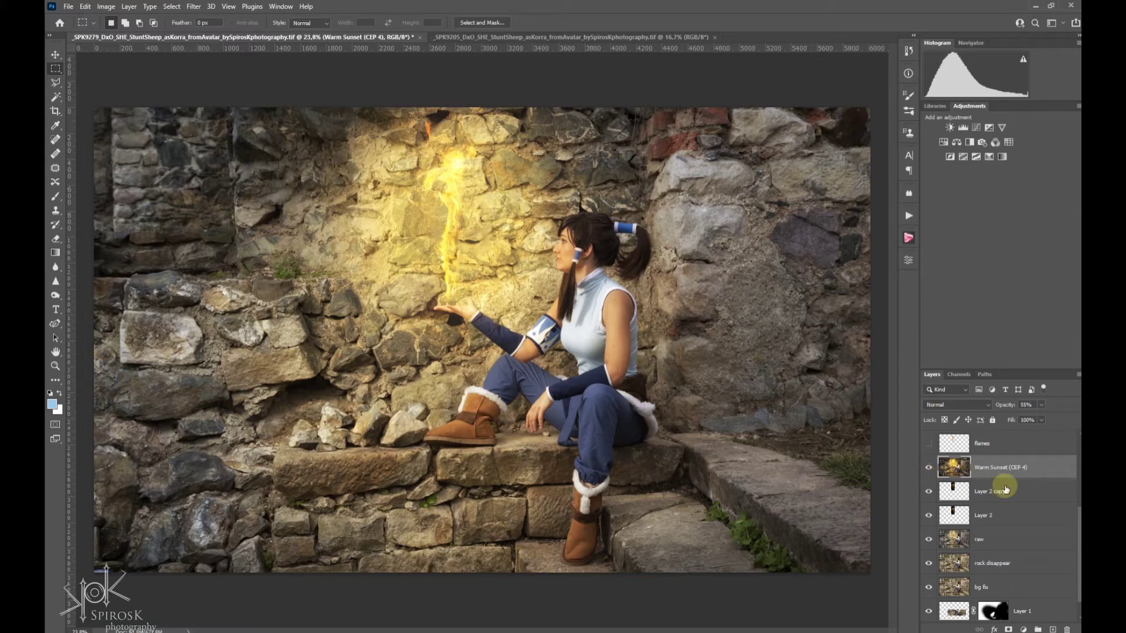
key(ctrl+j)
click(1022, 478)
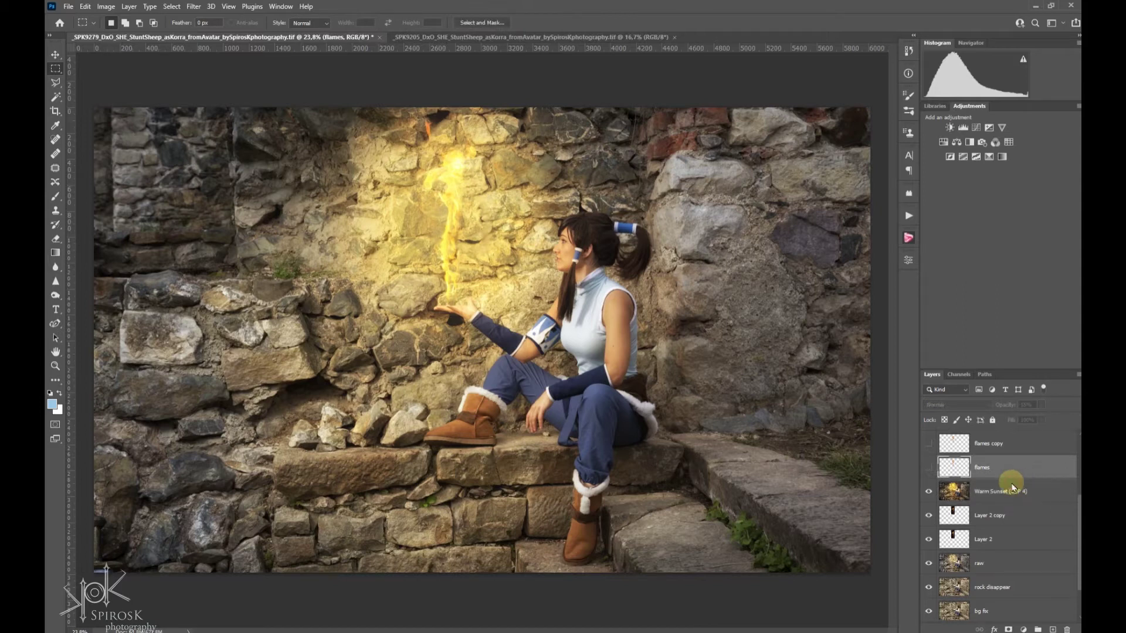
click(1009, 486)
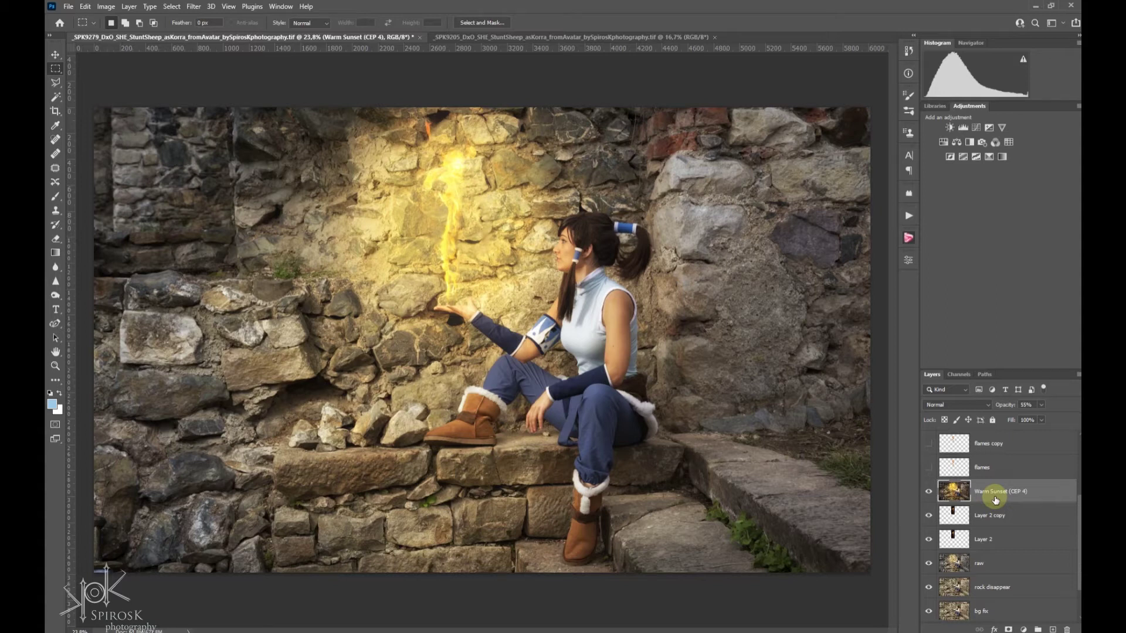
- Show flames and flames copy, trying Normal on flames before restoring 55% opacity
scroll(995, 500, up, 2)
click(961, 515)
click(928, 515)
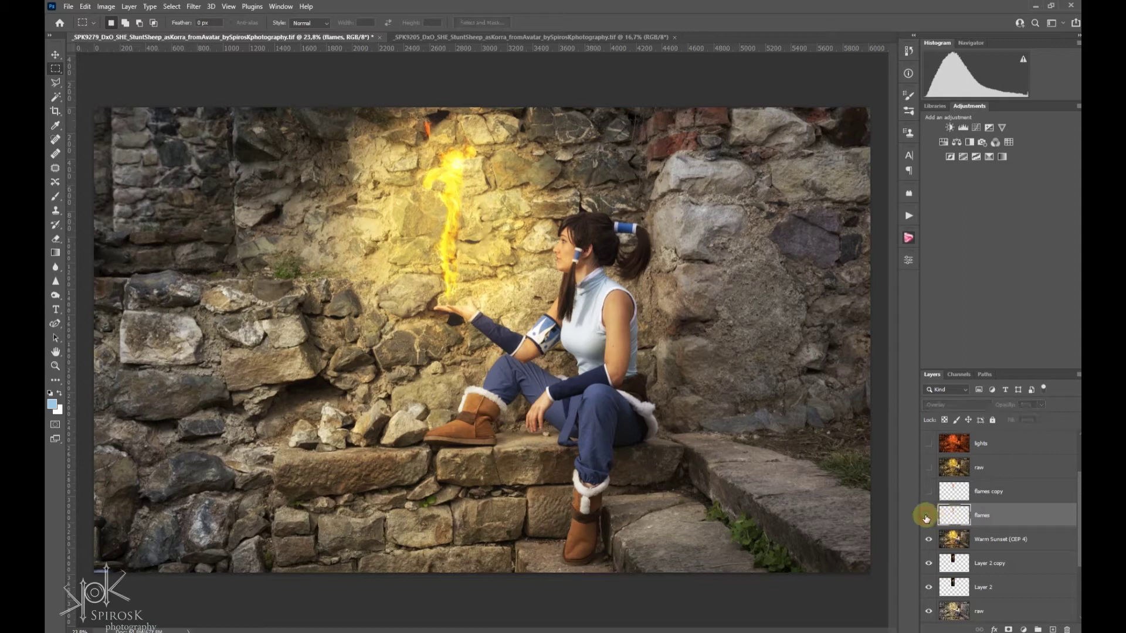
drag(925, 517, 927, 491)
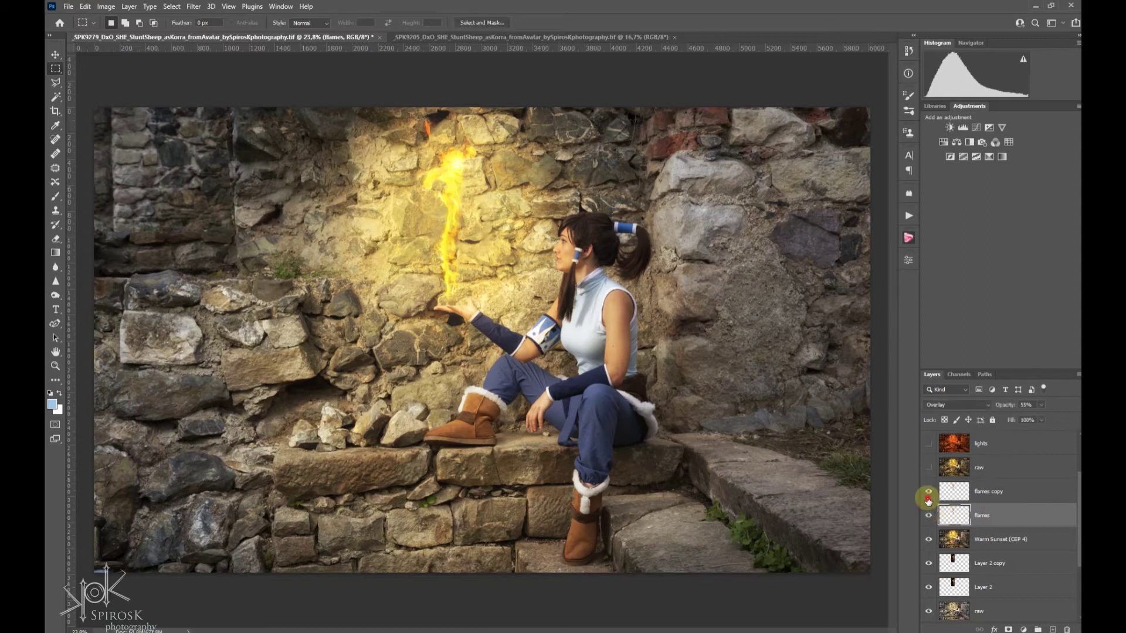
click(969, 500)
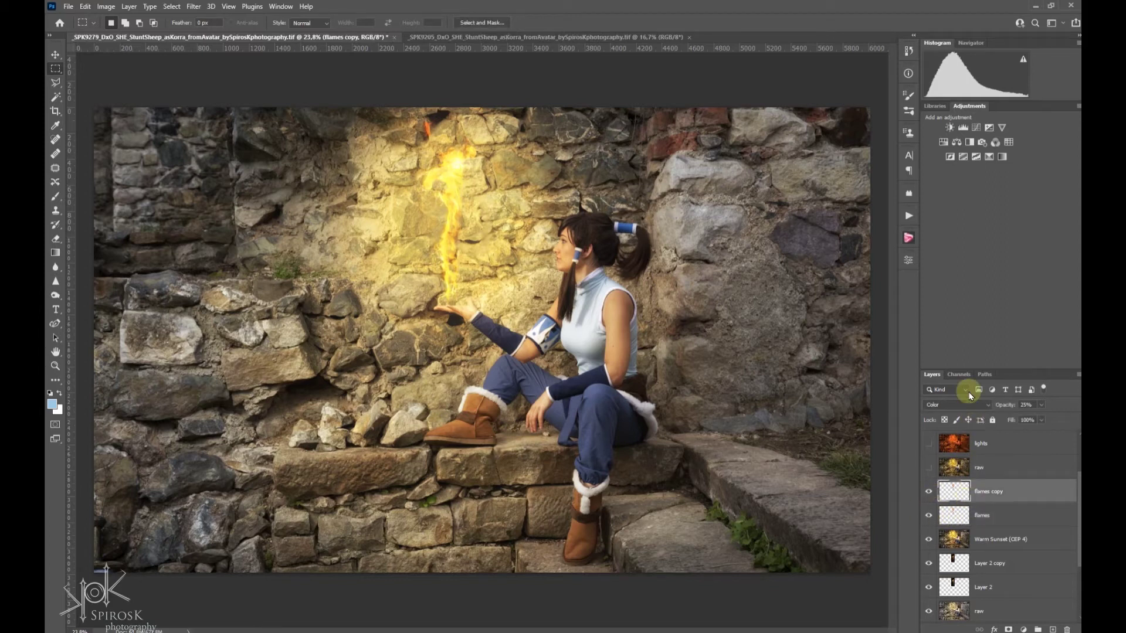
click(947, 520)
click(958, 406)
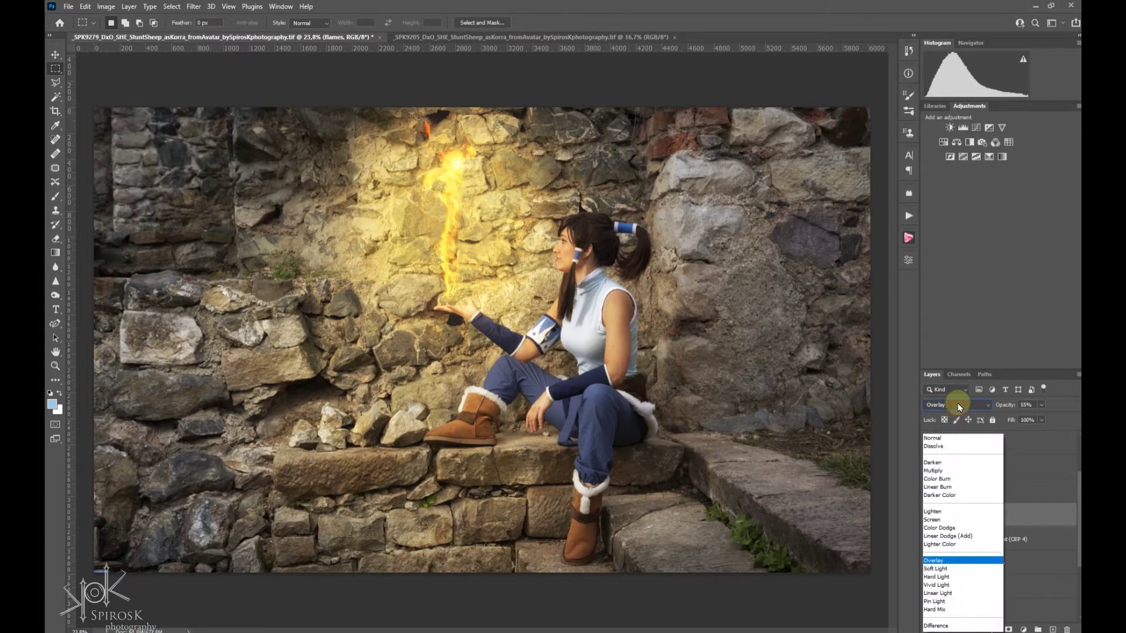
click(962, 374)
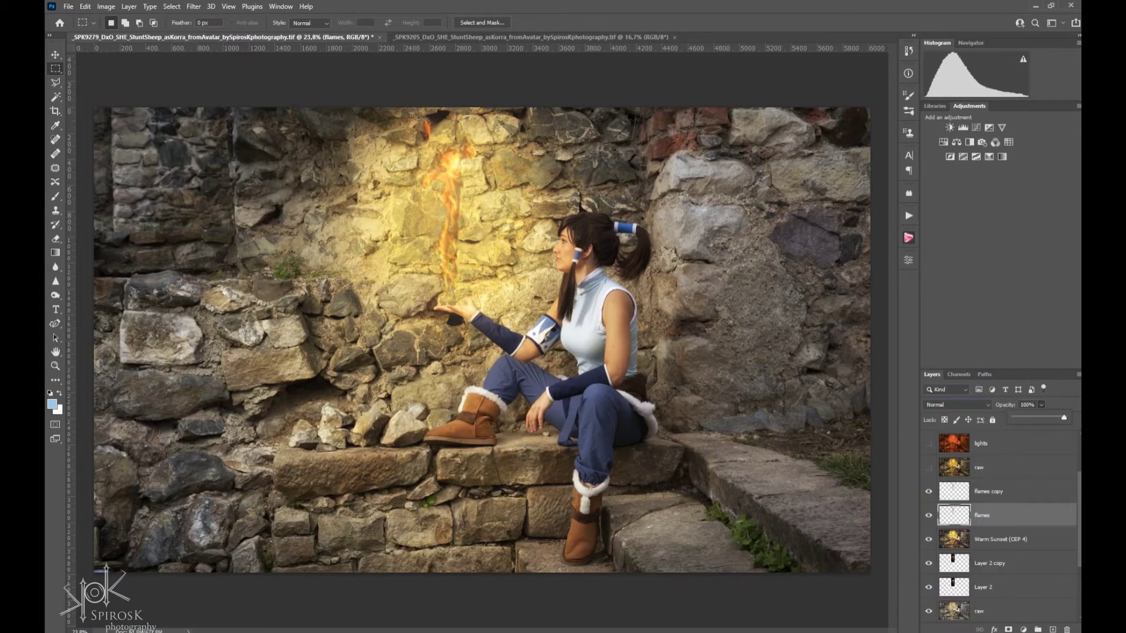
key(0)
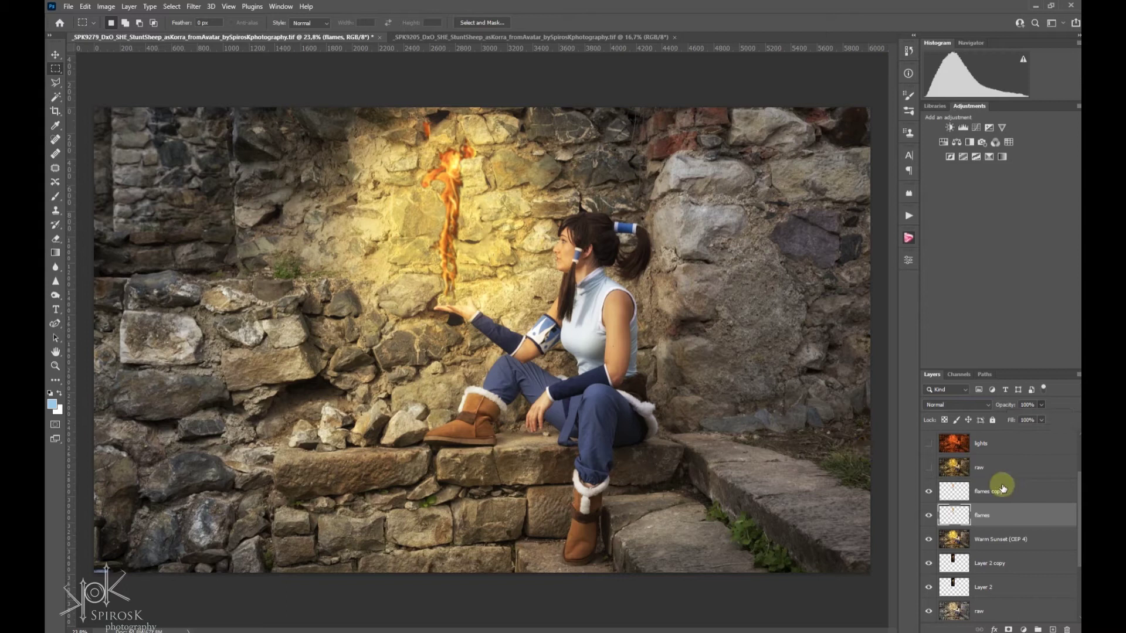
key(5)
key(5)
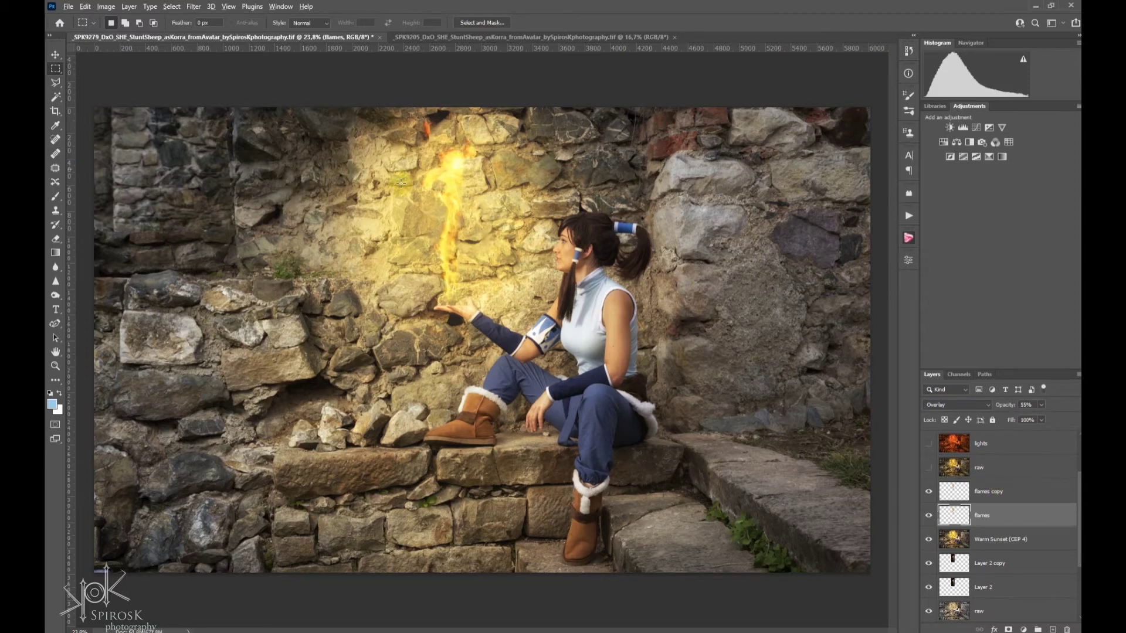
- Reveal the upper raw layer and turn on the lights layer (Soft Light, 55%)
scroll(469, 205, up, 10)
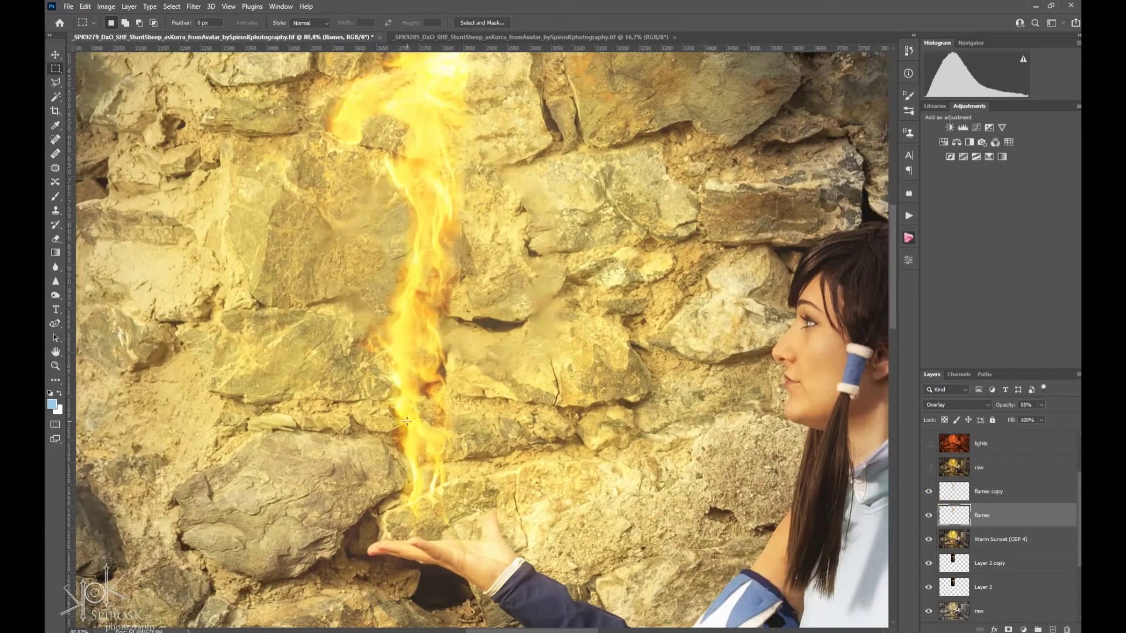
scroll(322, 269, up, 1)
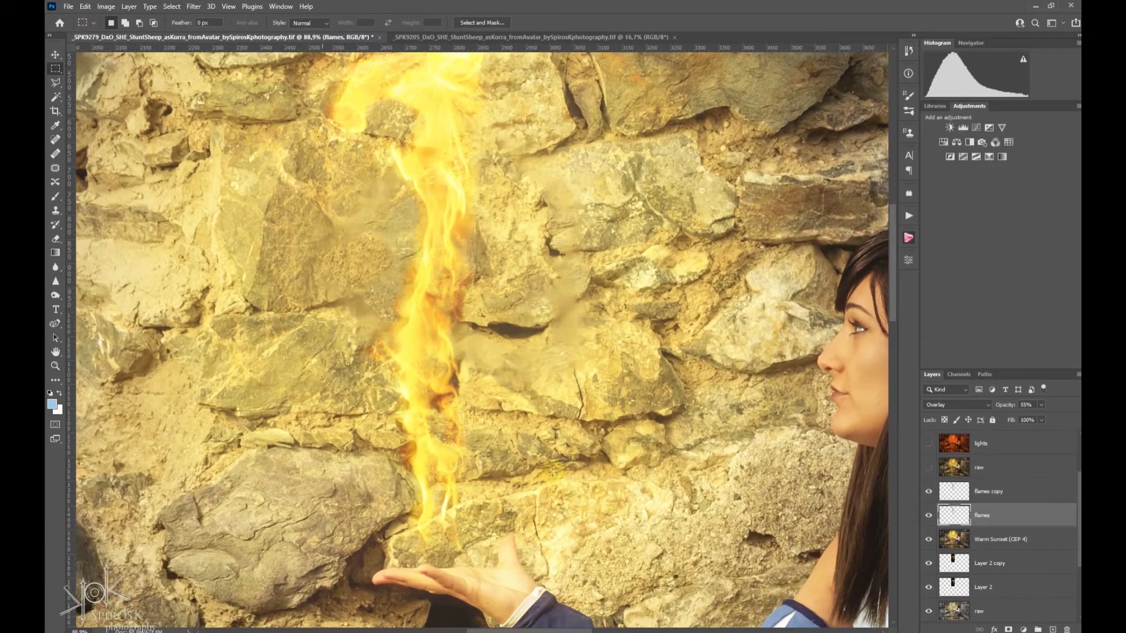
shift+click(1035, 492)
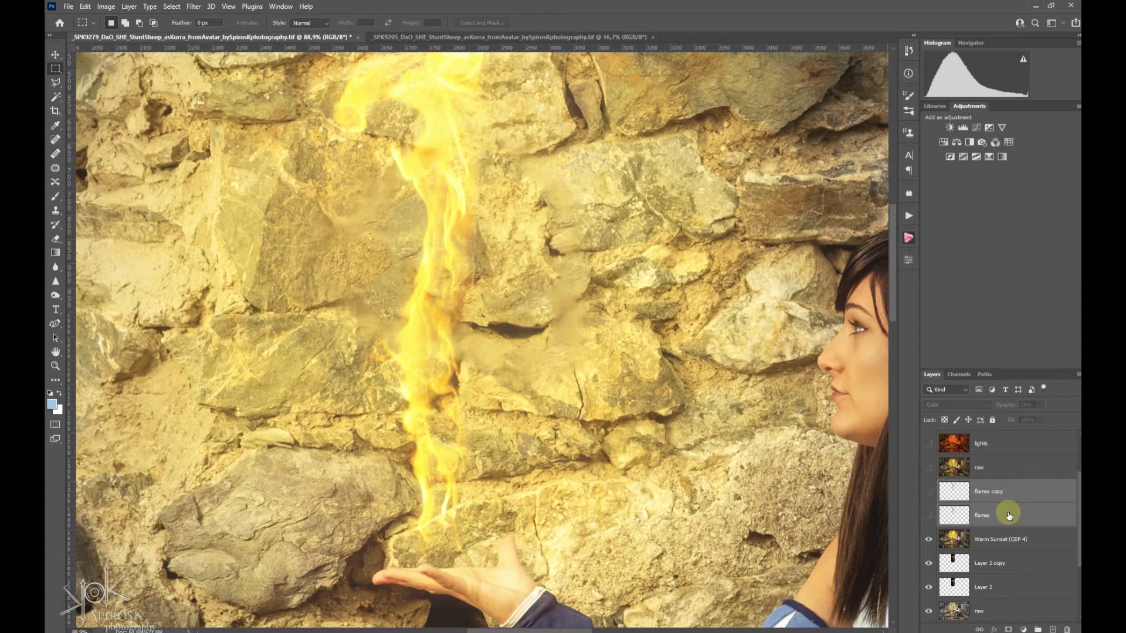
scroll(515, 332, down, 7)
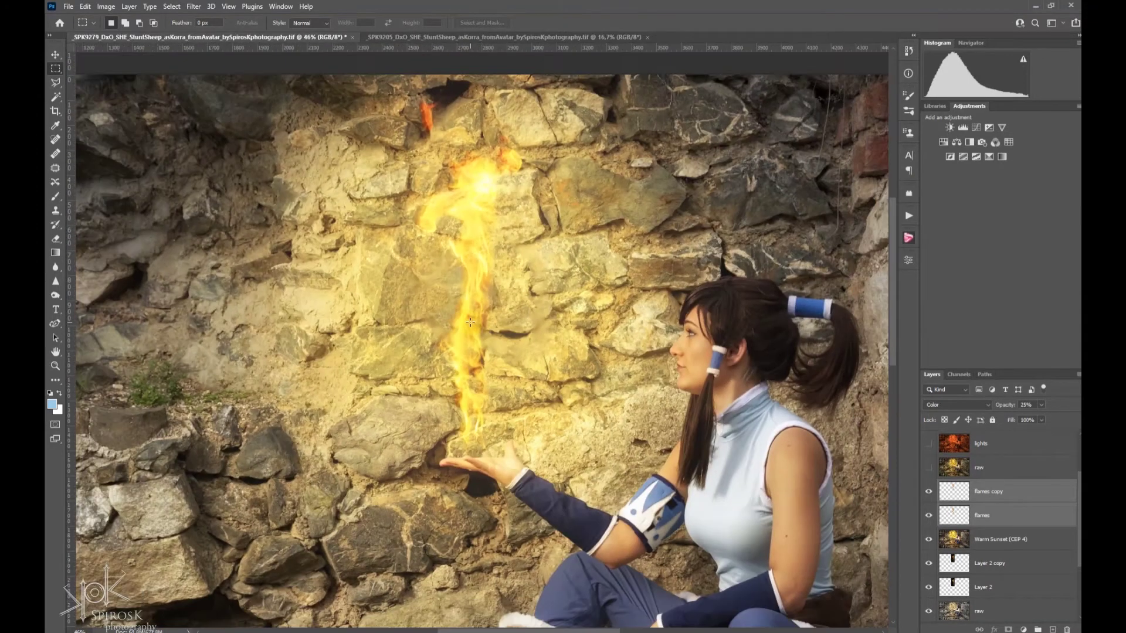
click(1044, 530)
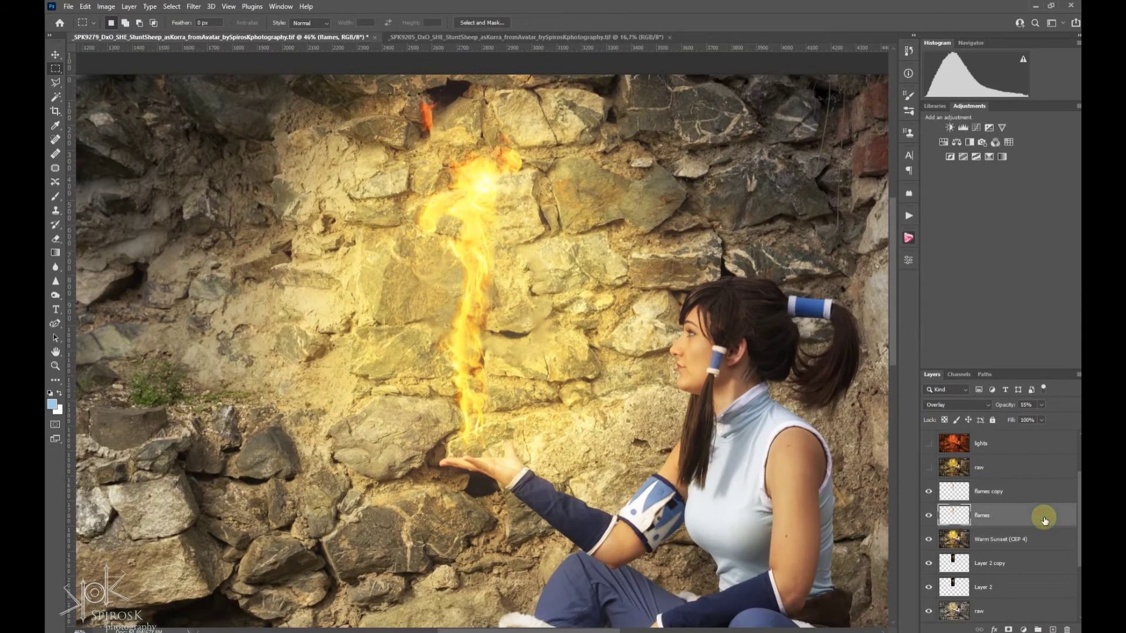
click(1016, 494)
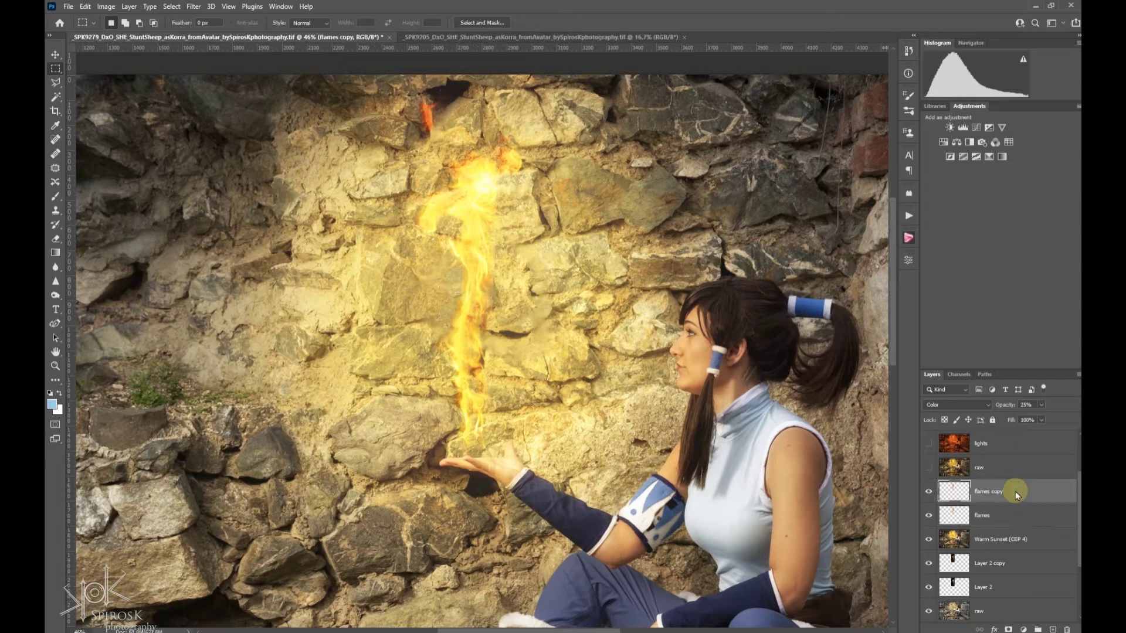
click(975, 472)
click(928, 467)
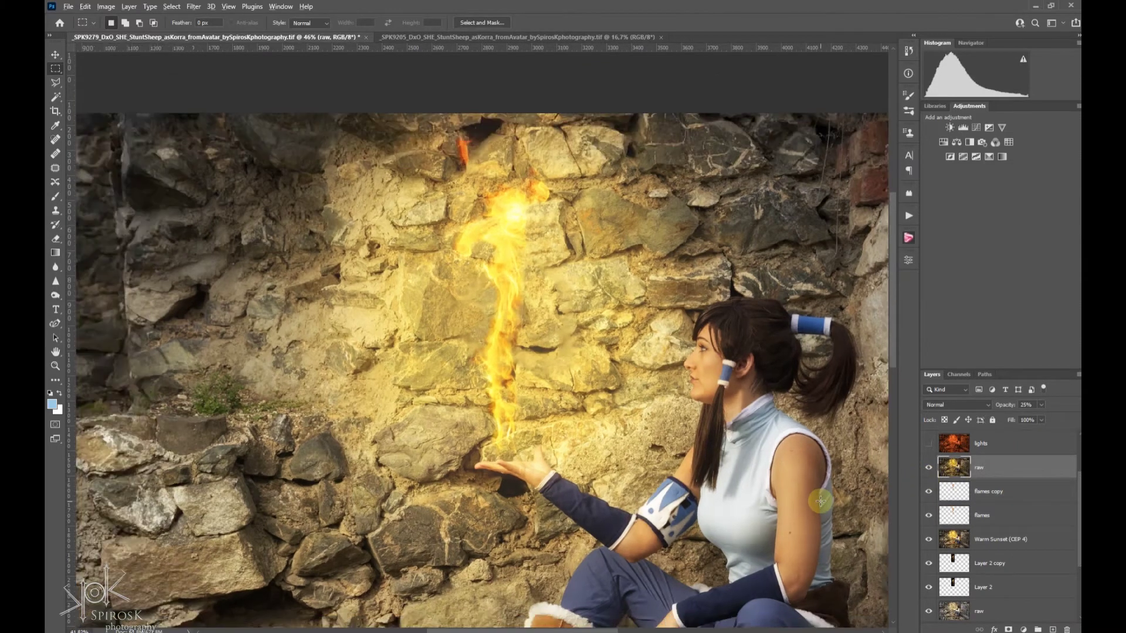
scroll(819, 500, down, 5)
click(929, 492)
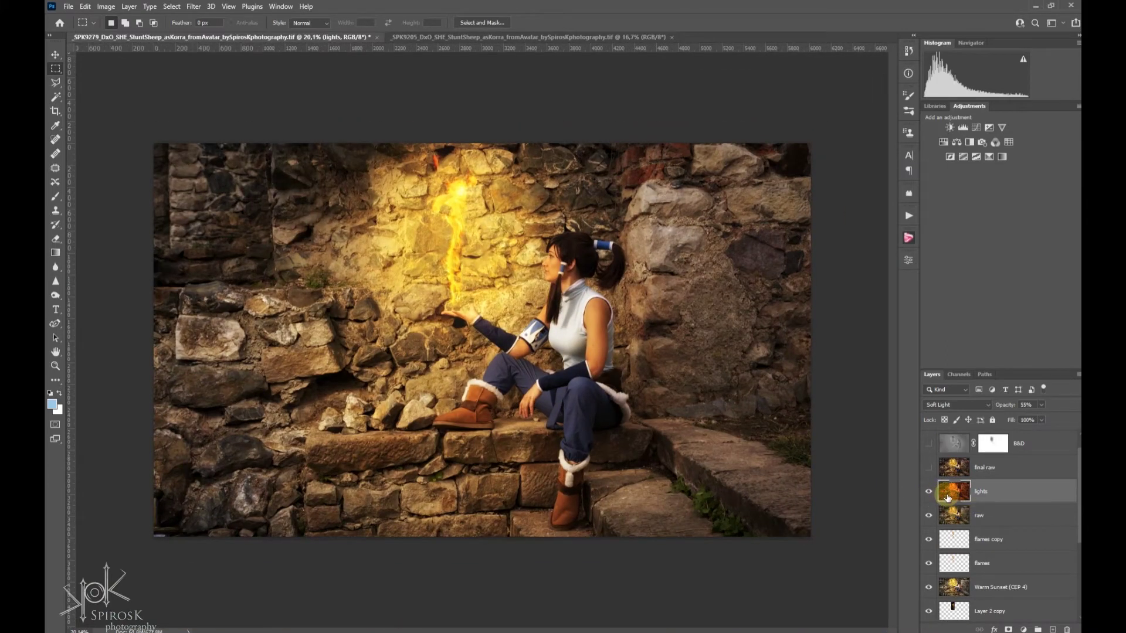
- Keep lights in Soft Light and switch on the final raw layer at Normal, 100%
click(953, 404)
click(1018, 490)
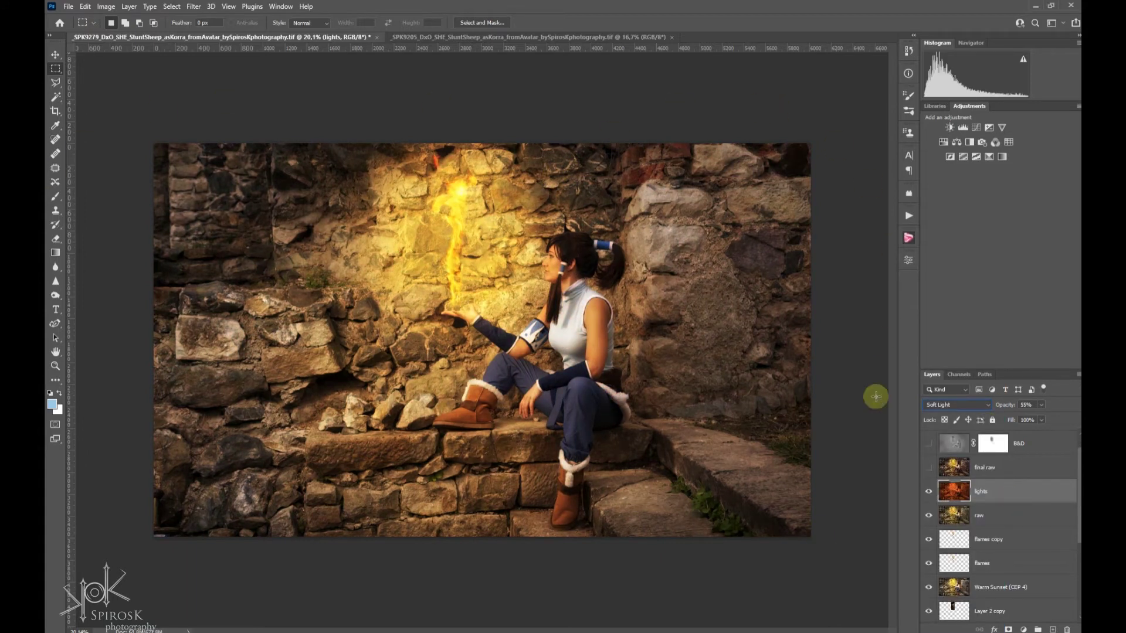
click(1010, 487)
click(991, 467)
click(925, 469)
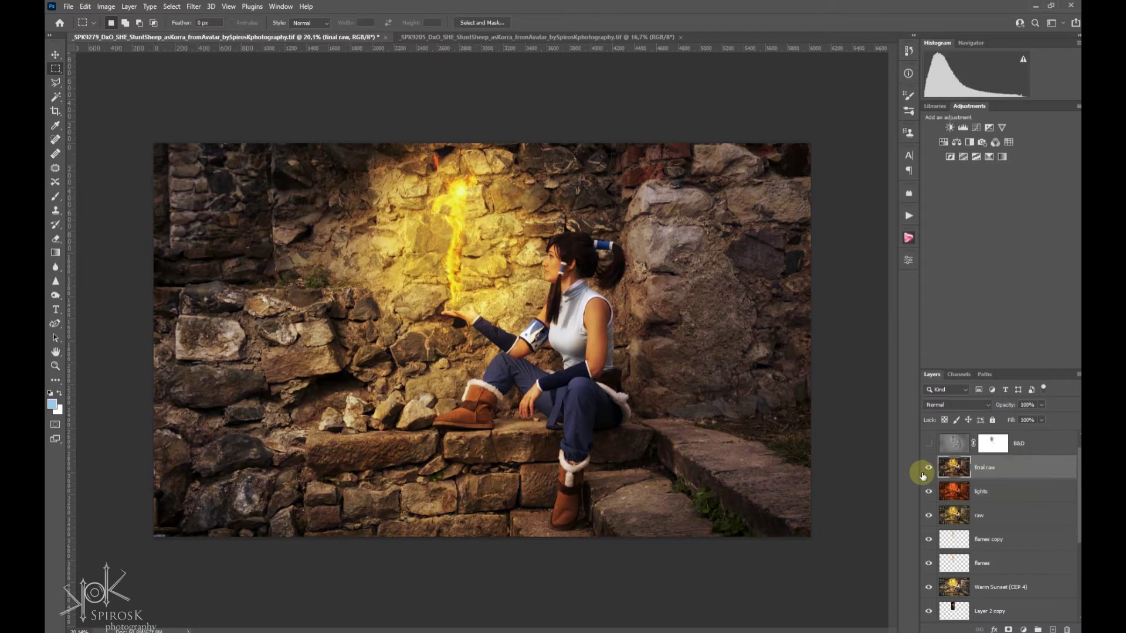
click(928, 469)
scroll(950, 505, up, 1)
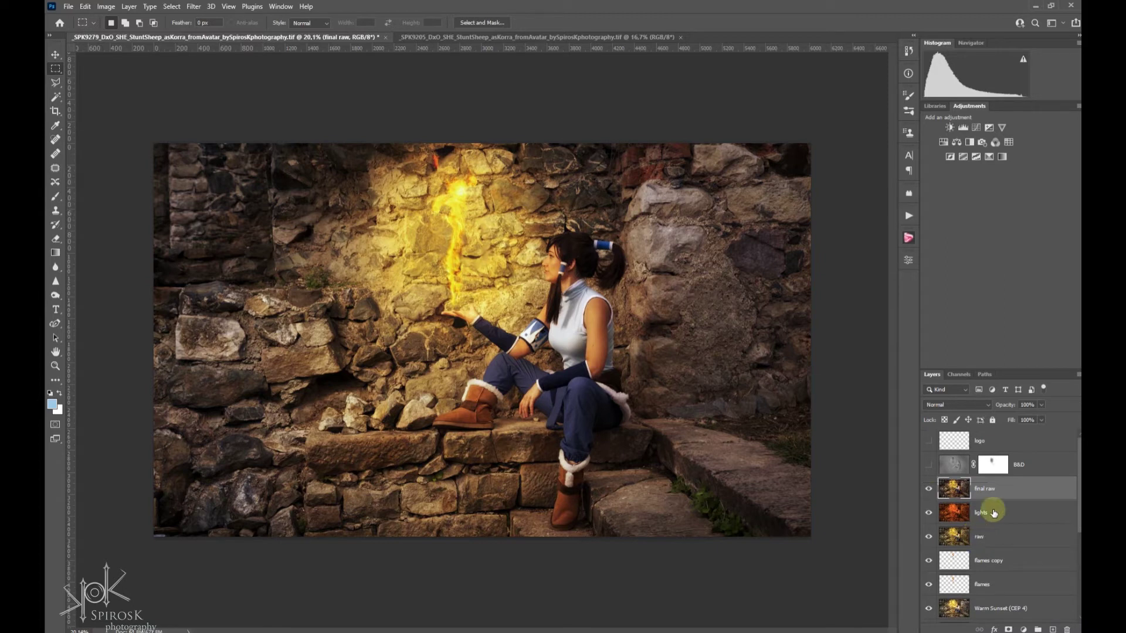
- Turn on the B&D layer, inspect it in Normal, then set it back to Overlay
click(1029, 464)
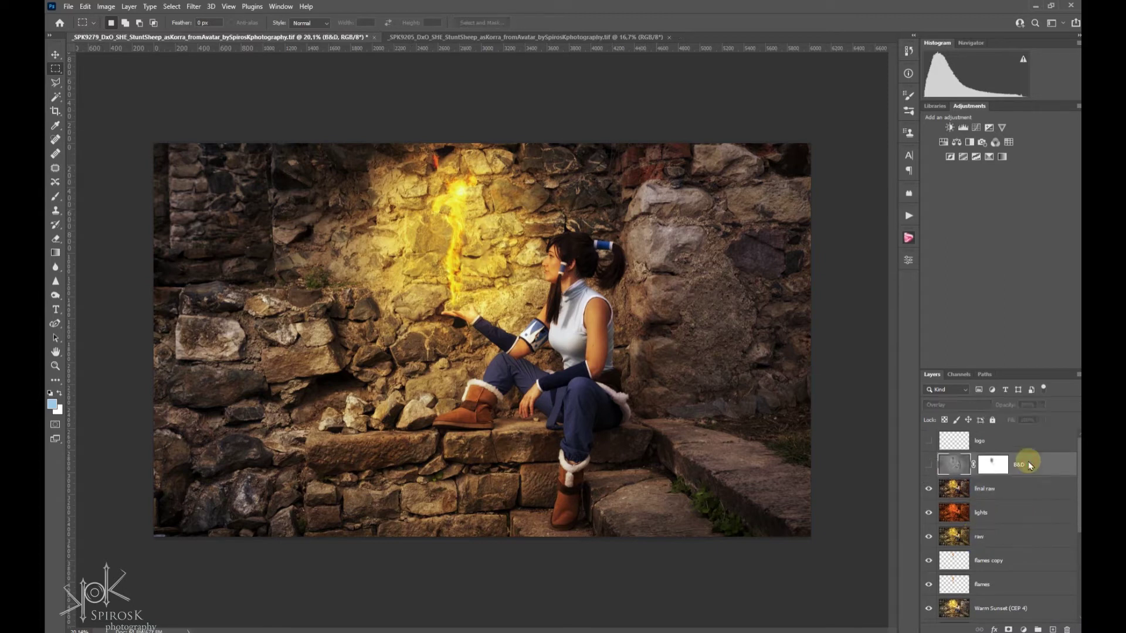
click(927, 467)
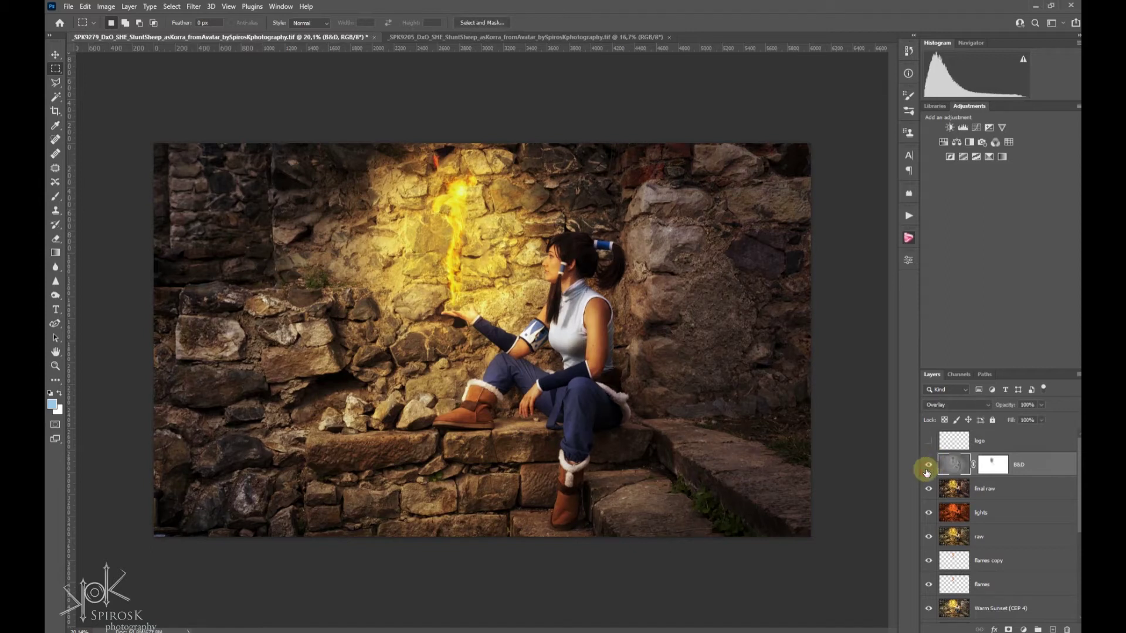
click(950, 405)
click(944, 375)
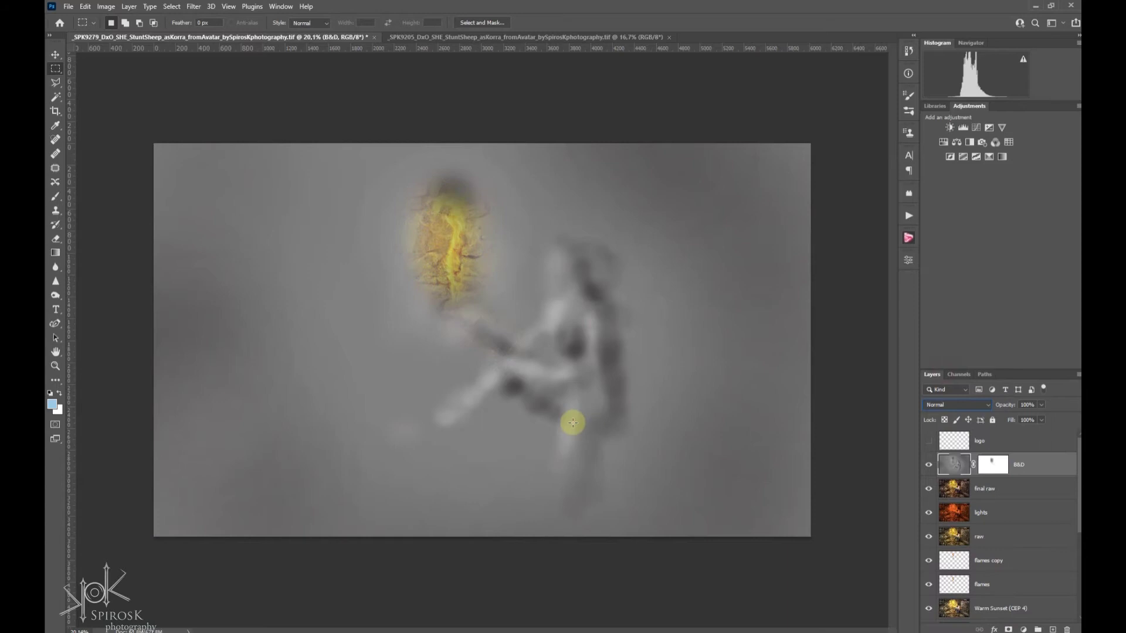
scroll(470, 342, up, 2)
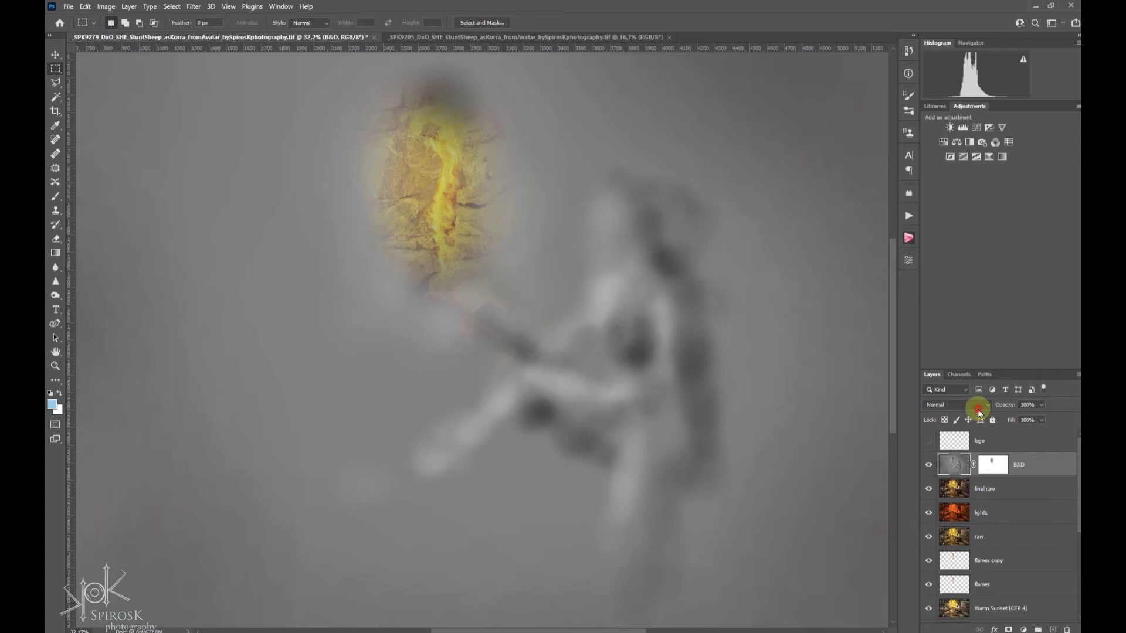
click(979, 405)
click(986, 497)
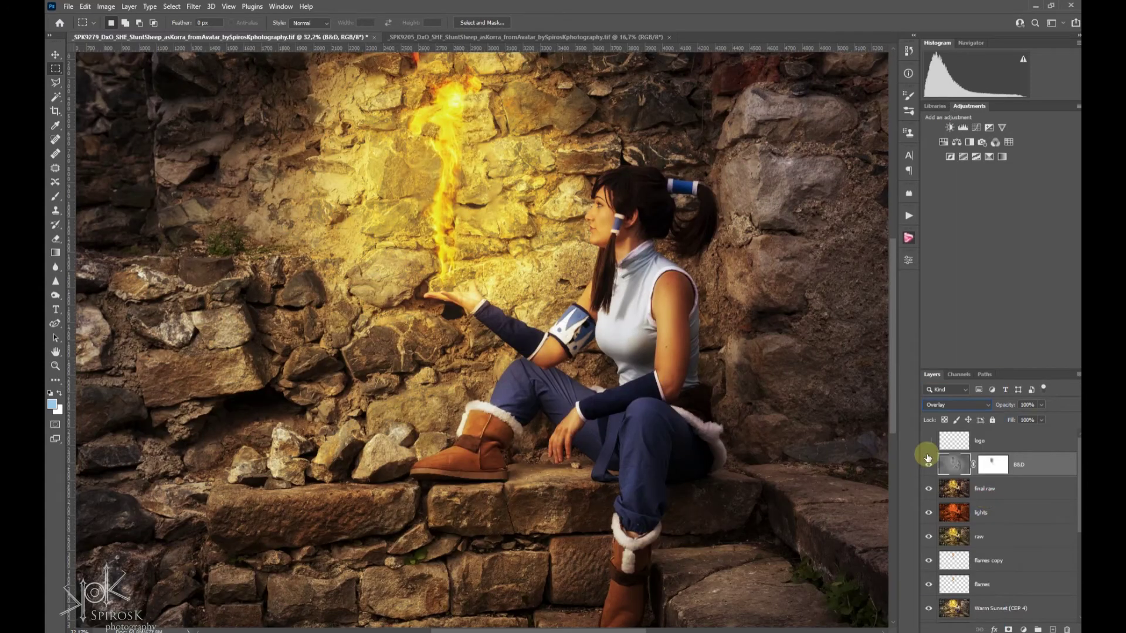
click(928, 465)
click(928, 464)
- Marquee the torso and lower leg, toggling B&D to compare the added contrast
scroll(569, 390, up, 5)
drag(660, 269, 762, 368)
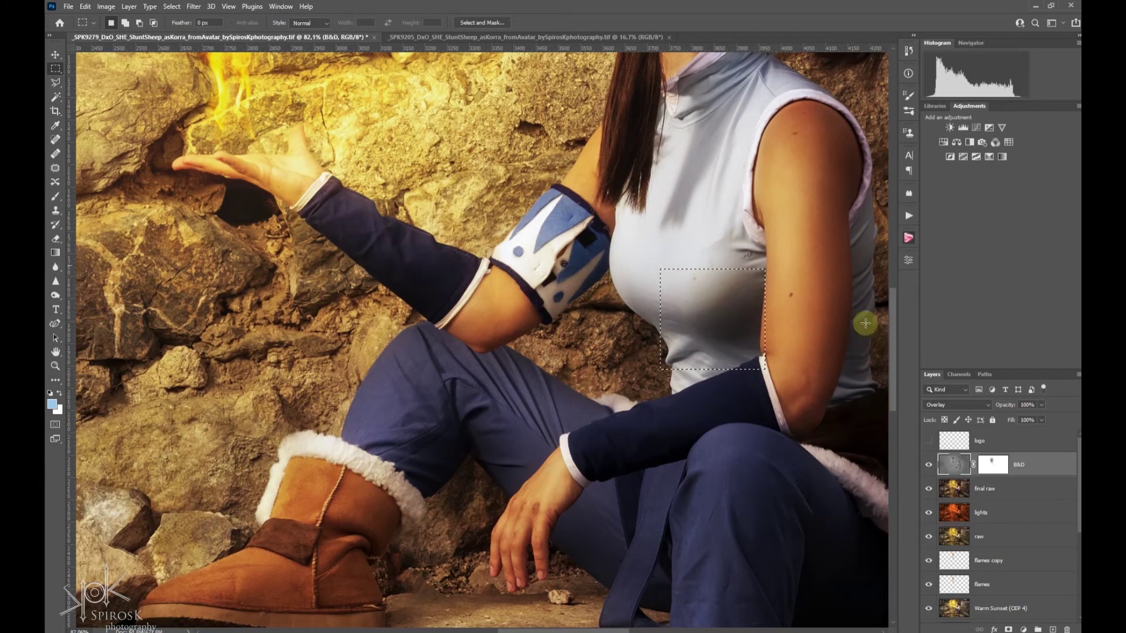
click(928, 465)
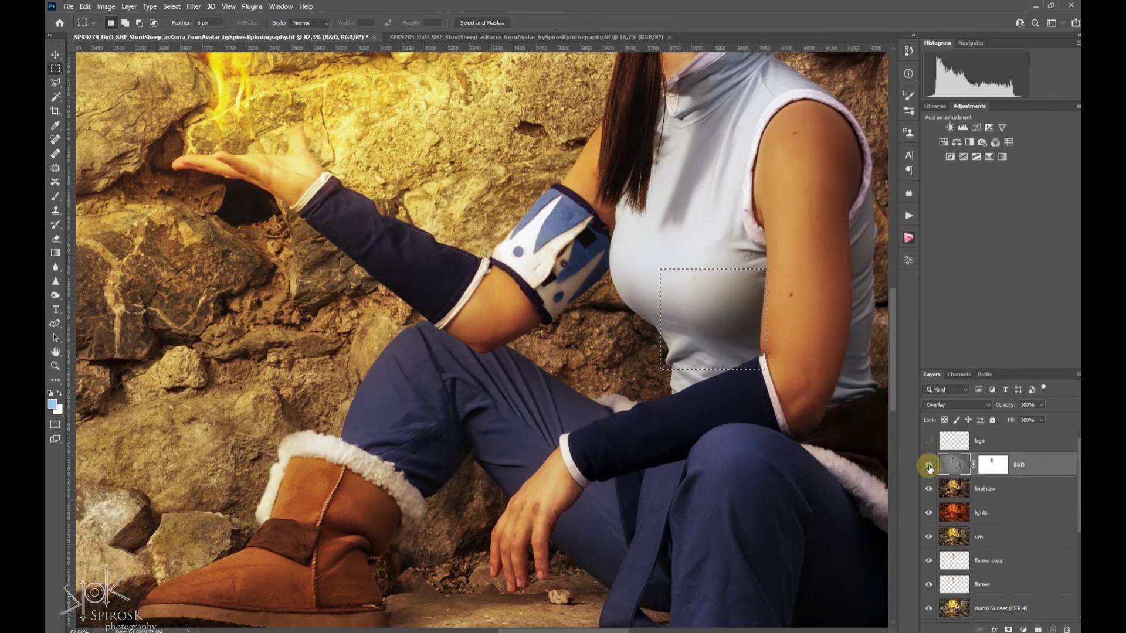
click(929, 465)
drag(394, 429, 535, 518)
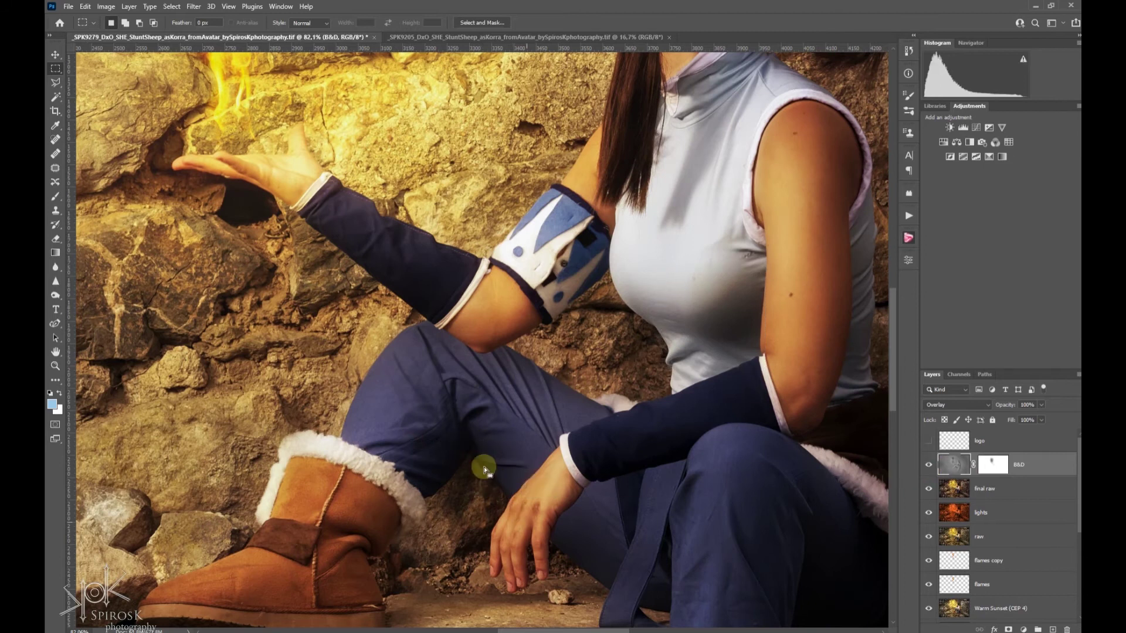
scroll(561, 475, down, 5)
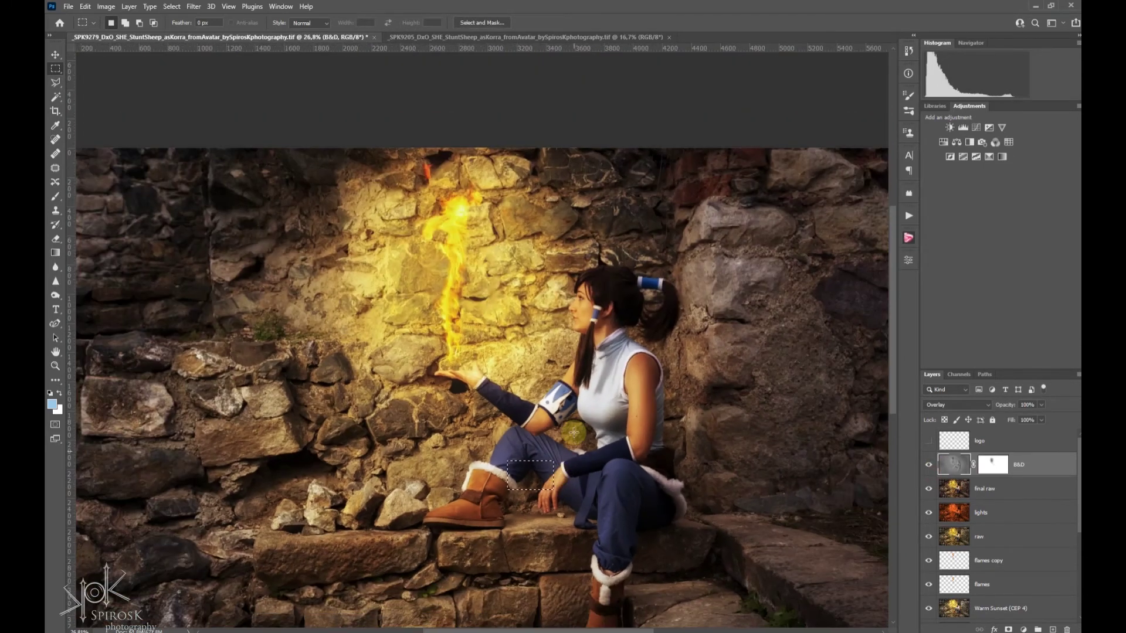
click(927, 463)
click(927, 463)
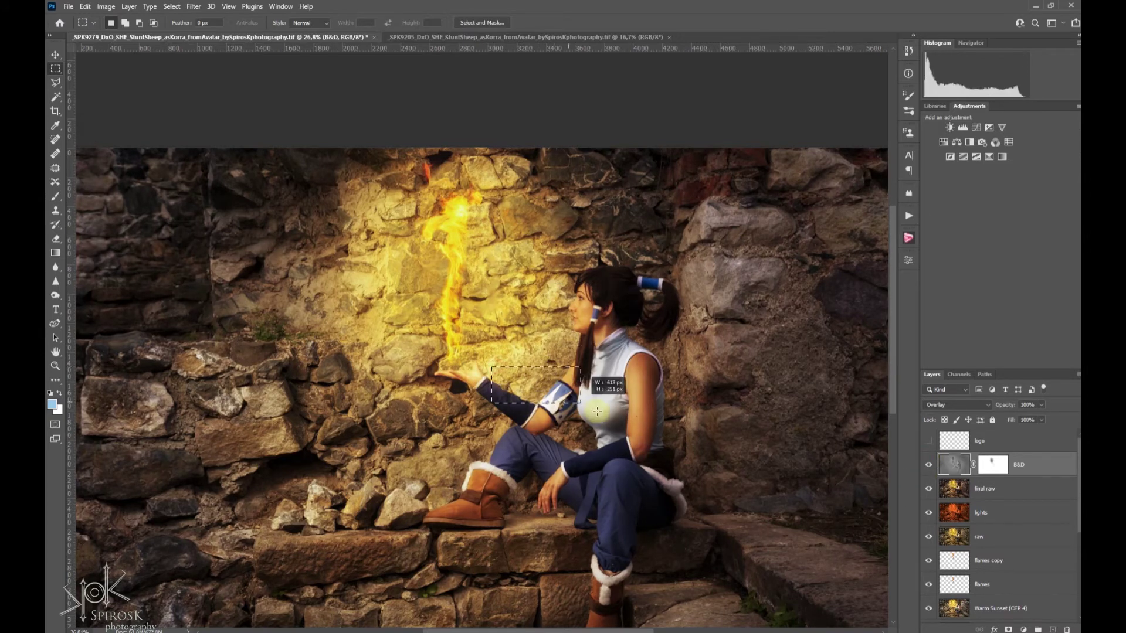
- Mark a small rectangle around the resting hand and scroll the view
drag(539, 474, 571, 504)
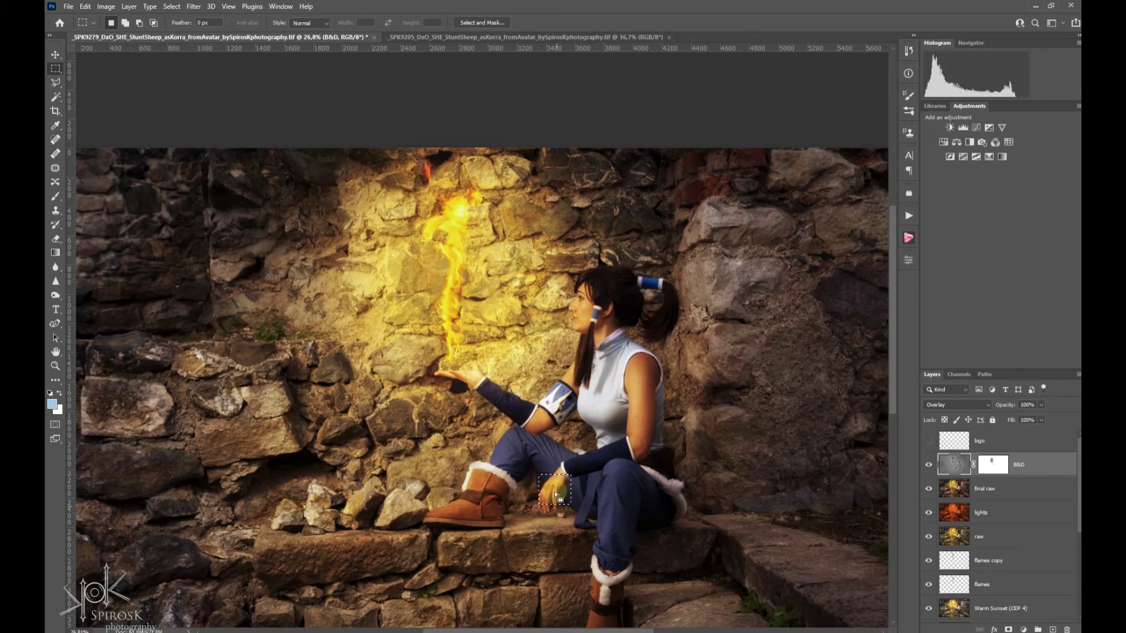
scroll(558, 495, down, 2)
key(super)
click(763, 238)
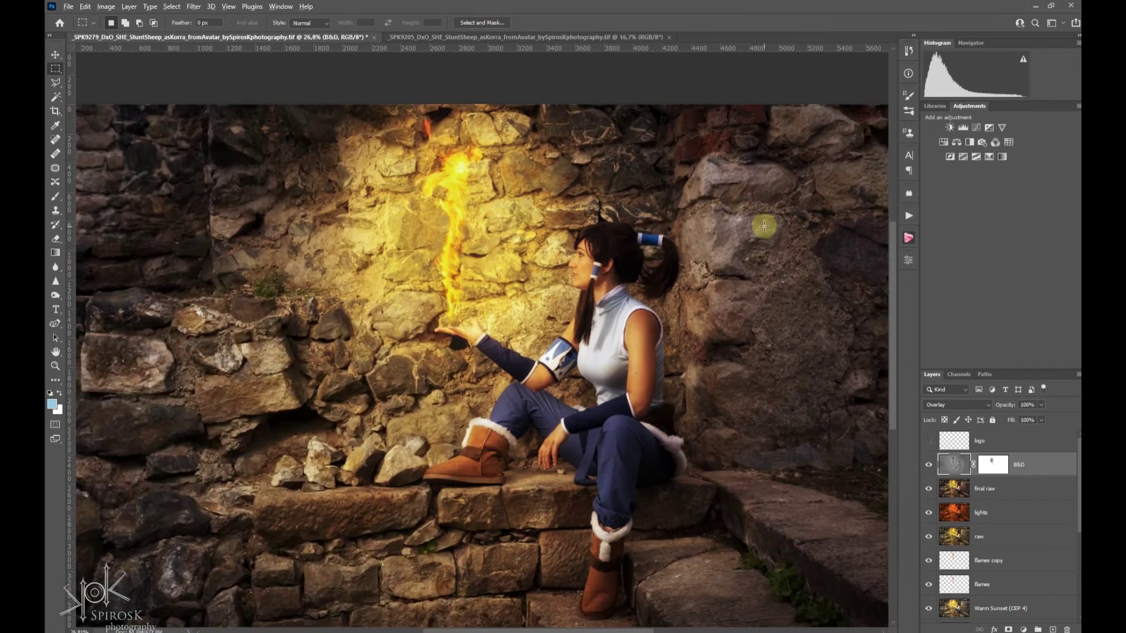
scroll(762, 238, down, 2)
scroll(763, 238, up, 1)
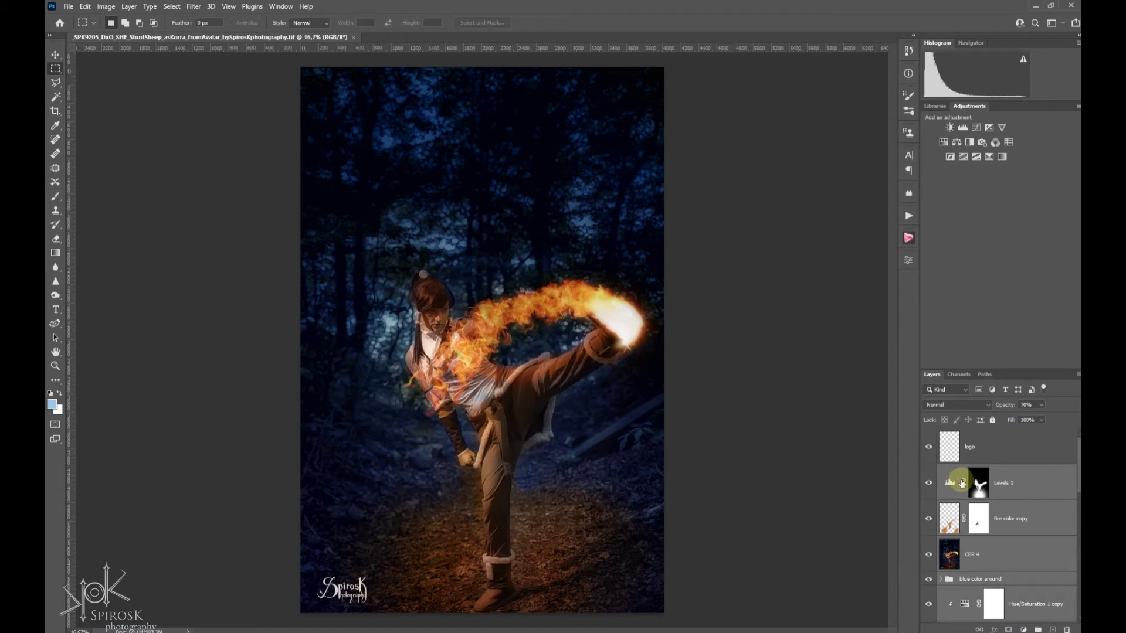
- Scroll the forest kick document's Layers panel down to its Background layer
scroll(997, 499, down, 10)
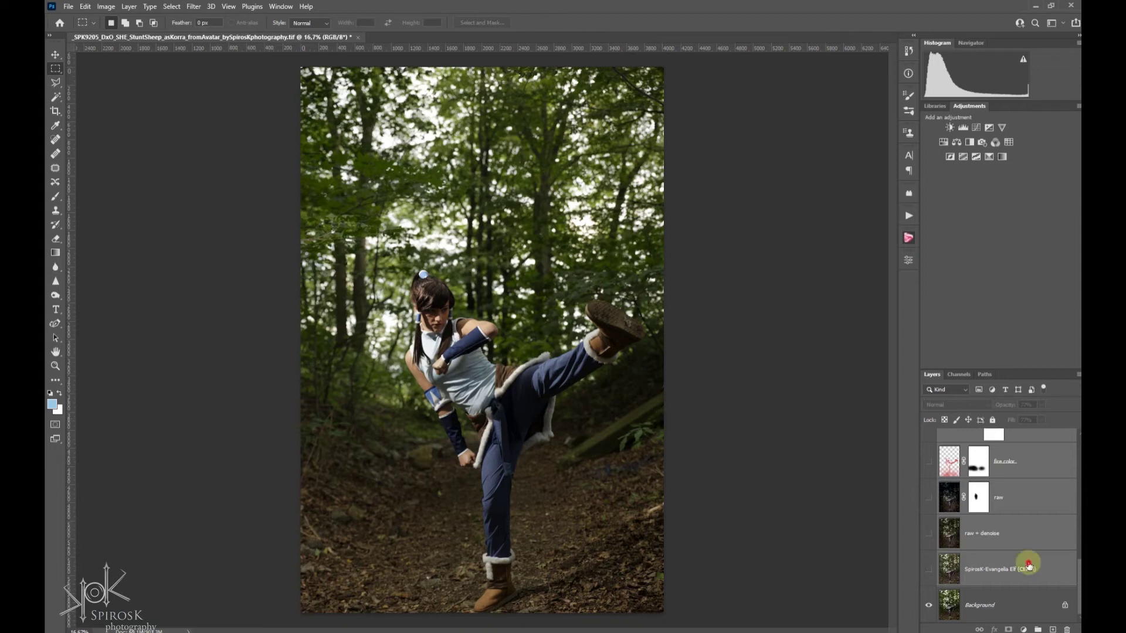
- Show the colour grade, raw + denoise and raw layers, toggling them to compare
click(979, 569)
click(928, 569)
click(928, 569)
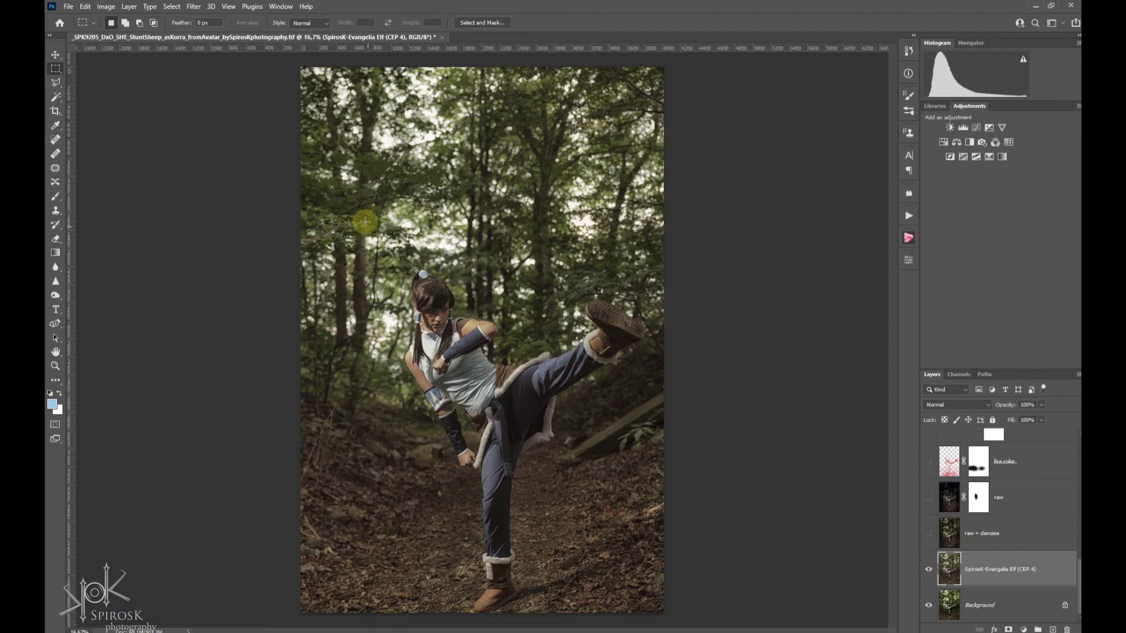
scroll(477, 351, up, 3)
click(928, 569)
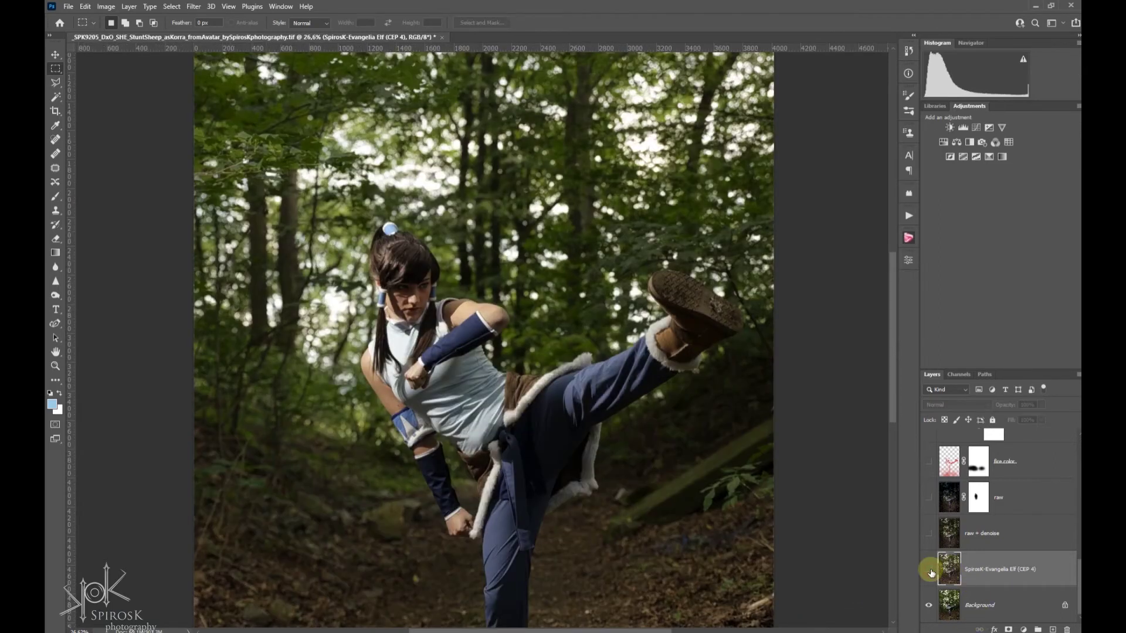
click(928, 569)
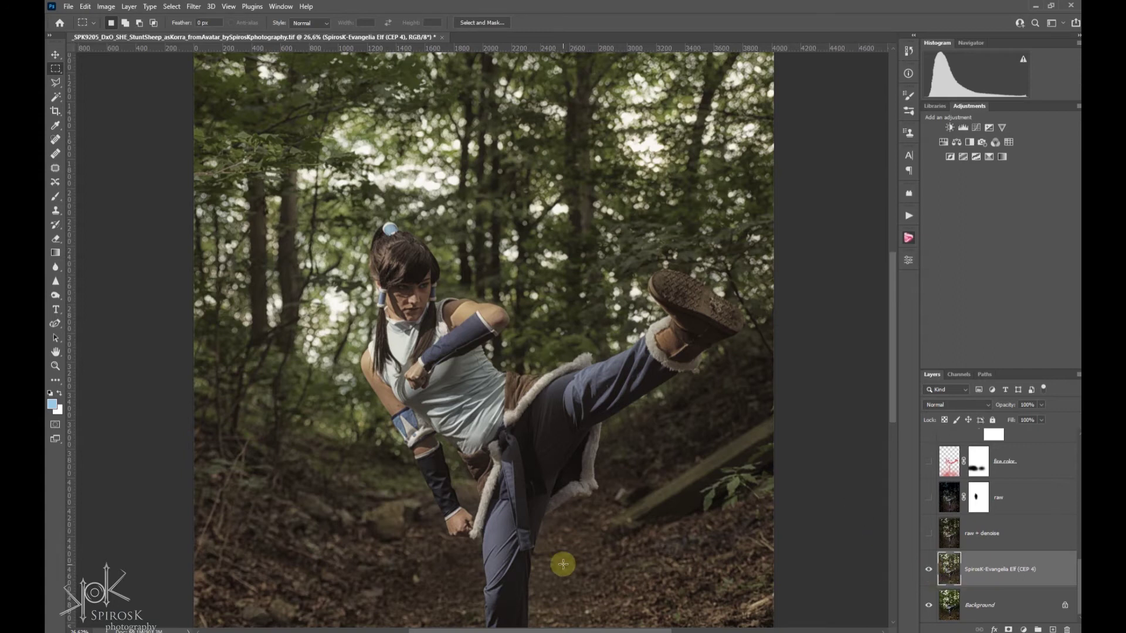
scroll(563, 564, down, 3)
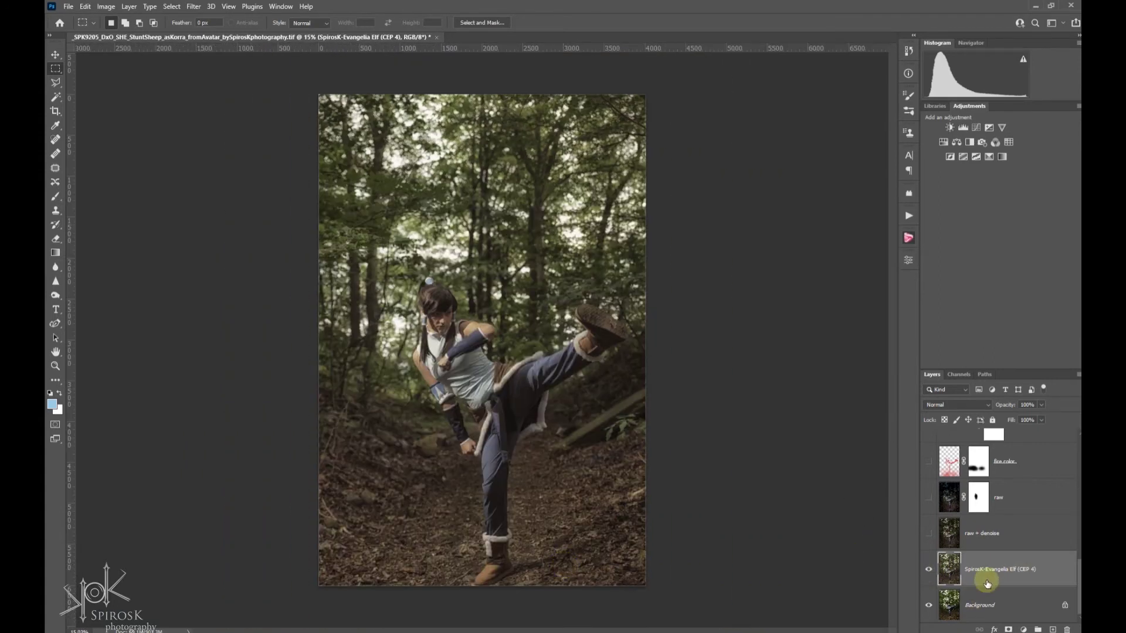
click(949, 535)
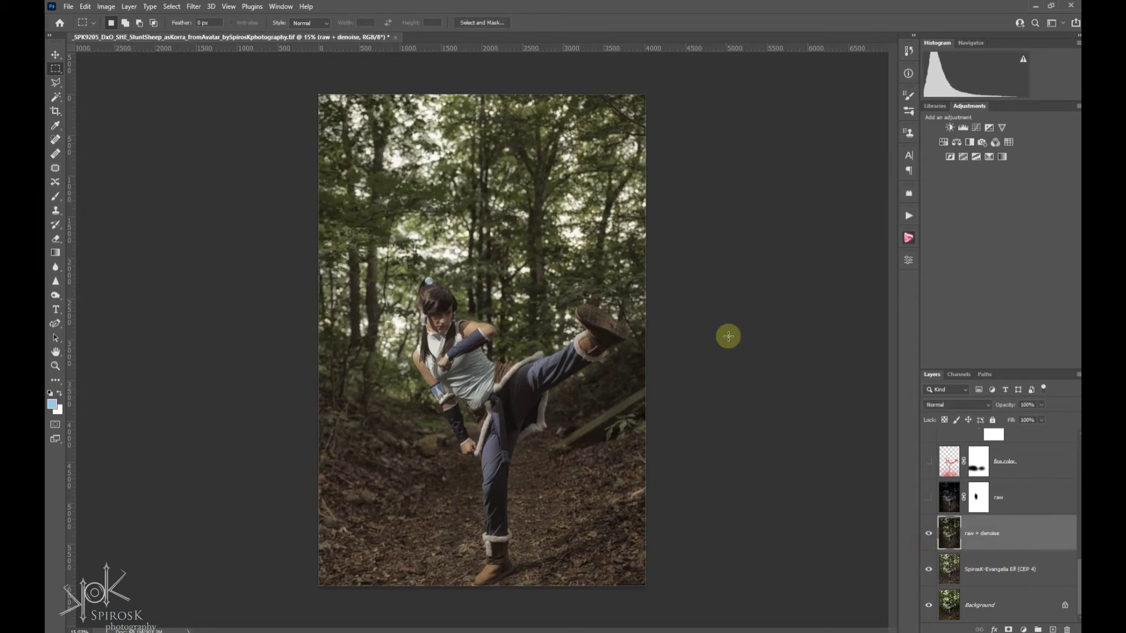
click(950, 498)
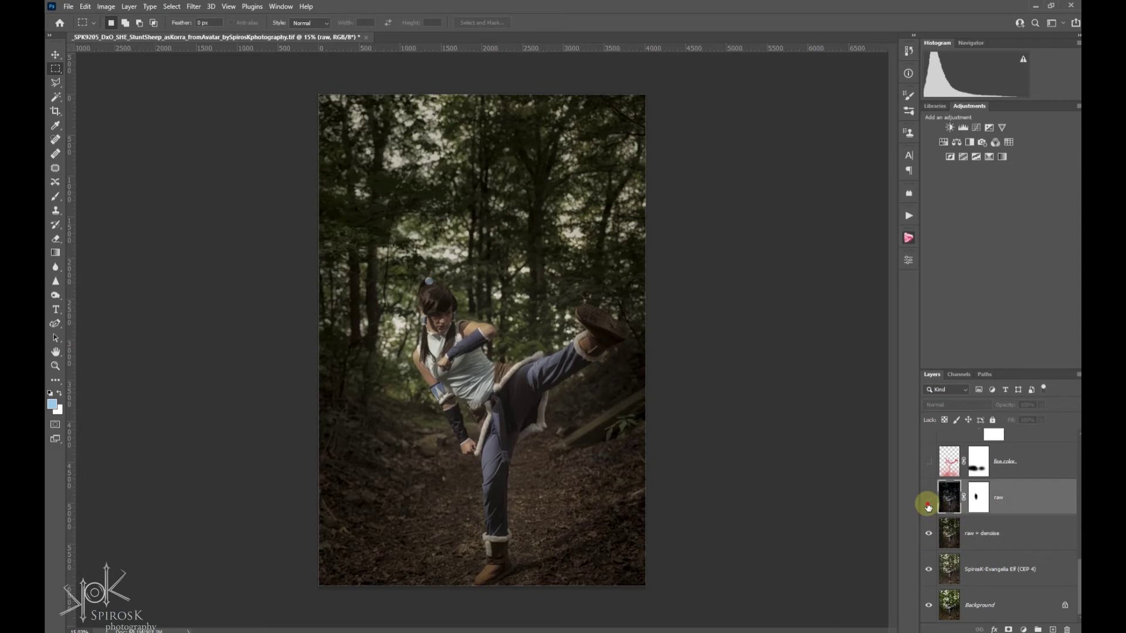
click(927, 504)
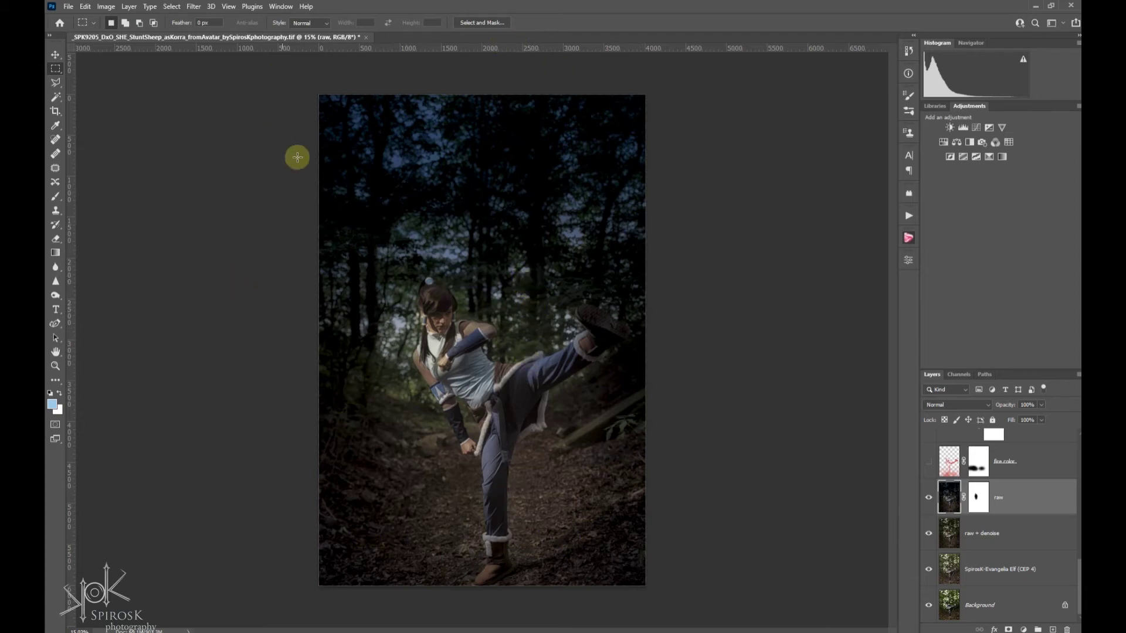
- Marquee over the figure and show the 66% Color-blend fire color layer
mouse_move(291, 83)
mouse_down()
mouse_move(711, 274)
mouse_move(770, 334)
mouse_up()
click(527, 583)
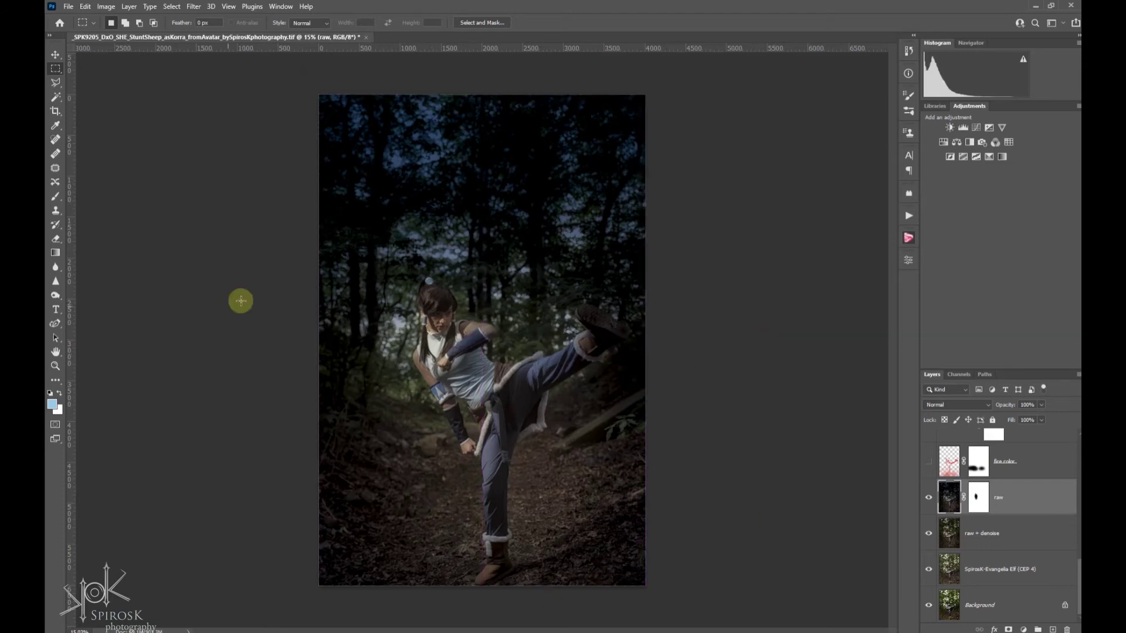
drag(449, 342, 483, 375)
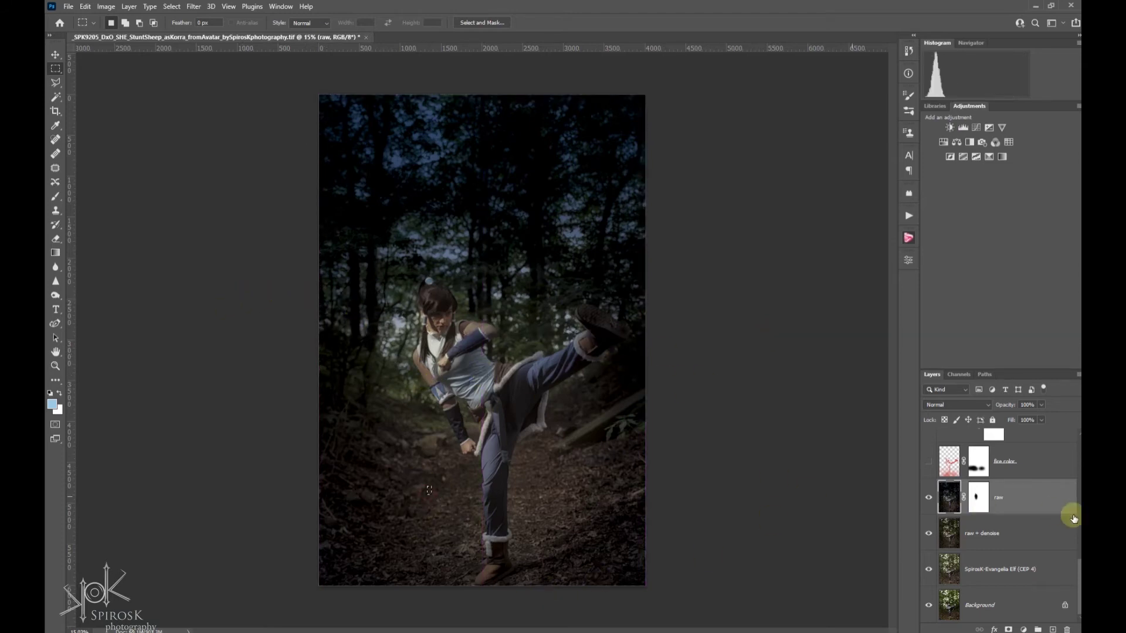
click(1047, 477)
scroll(1046, 476, up, 1)
click(928, 498)
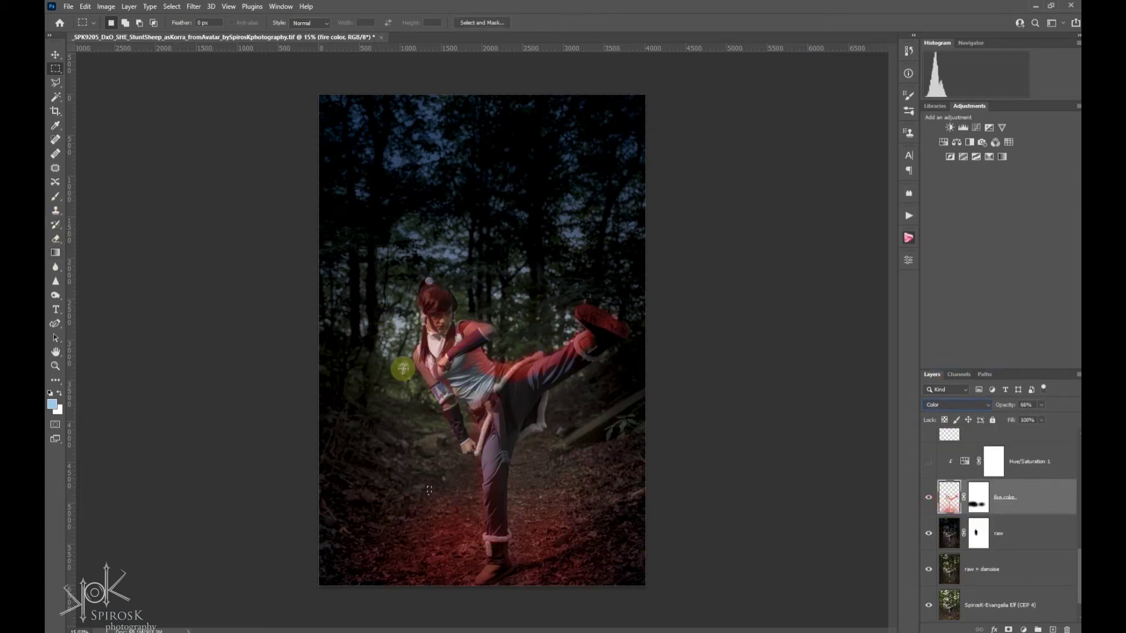
- Keep the fire color tint in Color blending and compare it on and off
click(963, 404)
click(1062, 504)
click(929, 512)
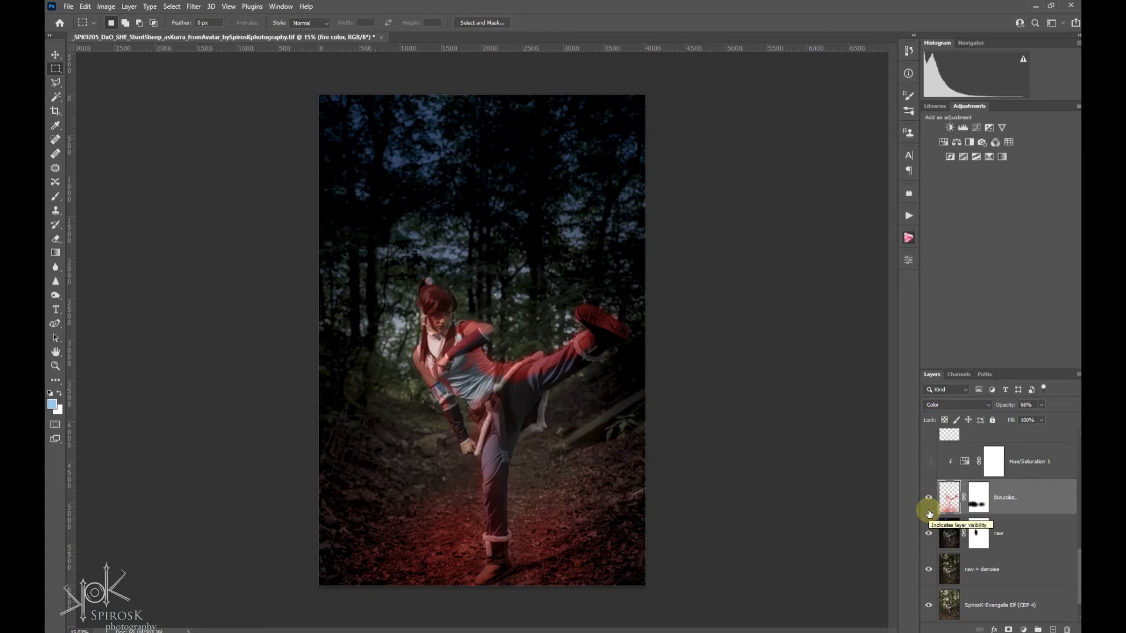
scroll(928, 508, up, 1)
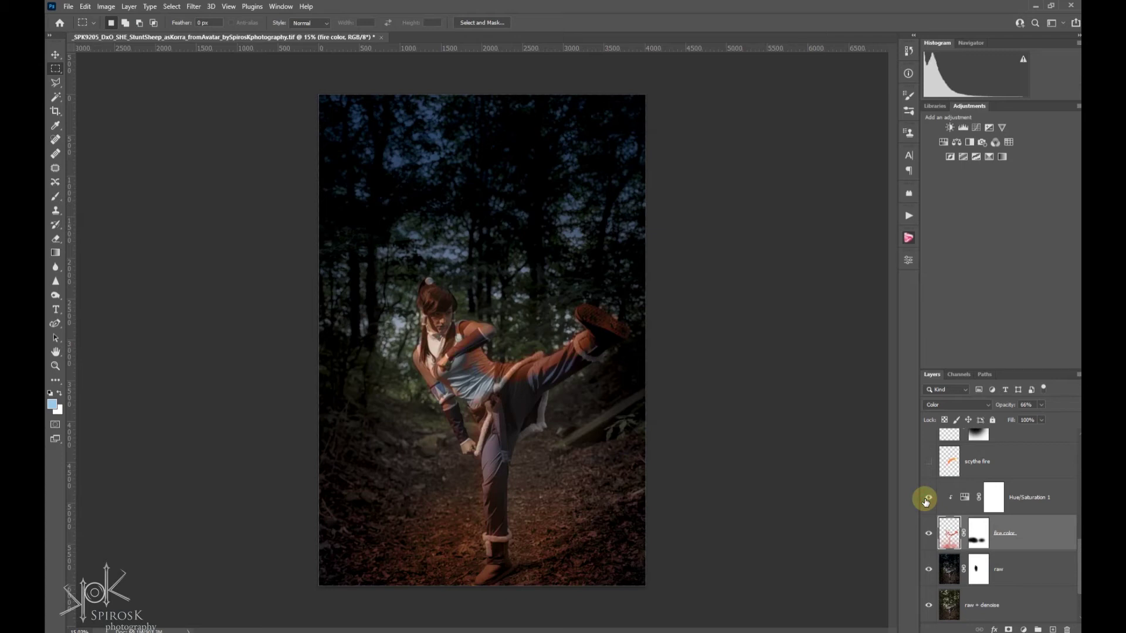
- Shift Hue/Saturation 1's colorized hue to 28, turning the fire glow orange
click(963, 497)
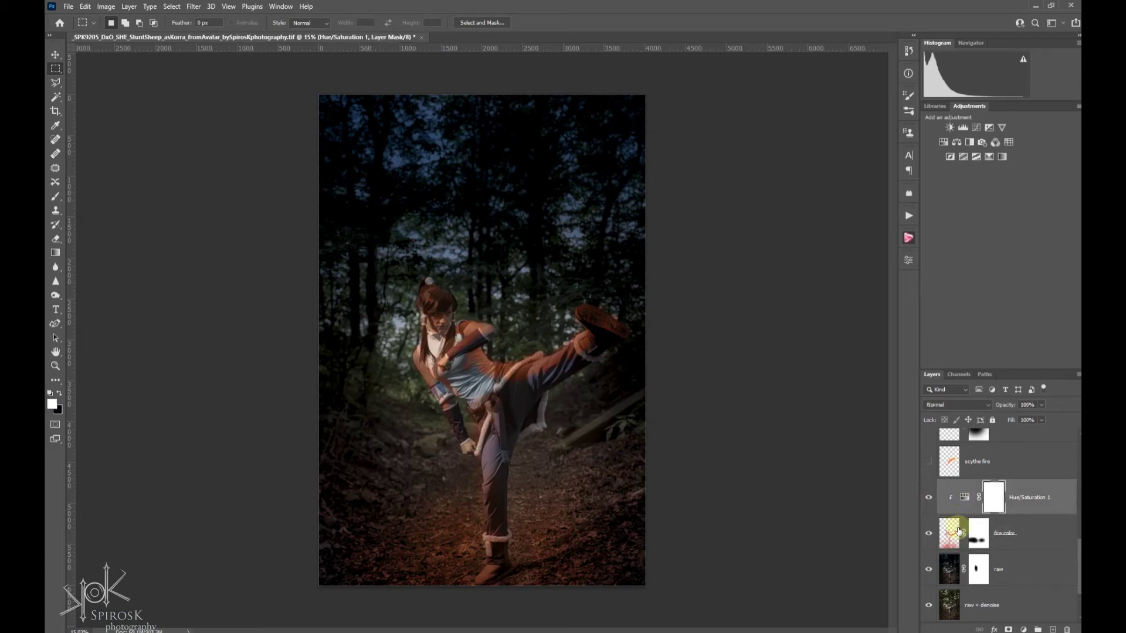
scroll(959, 531, up, 1)
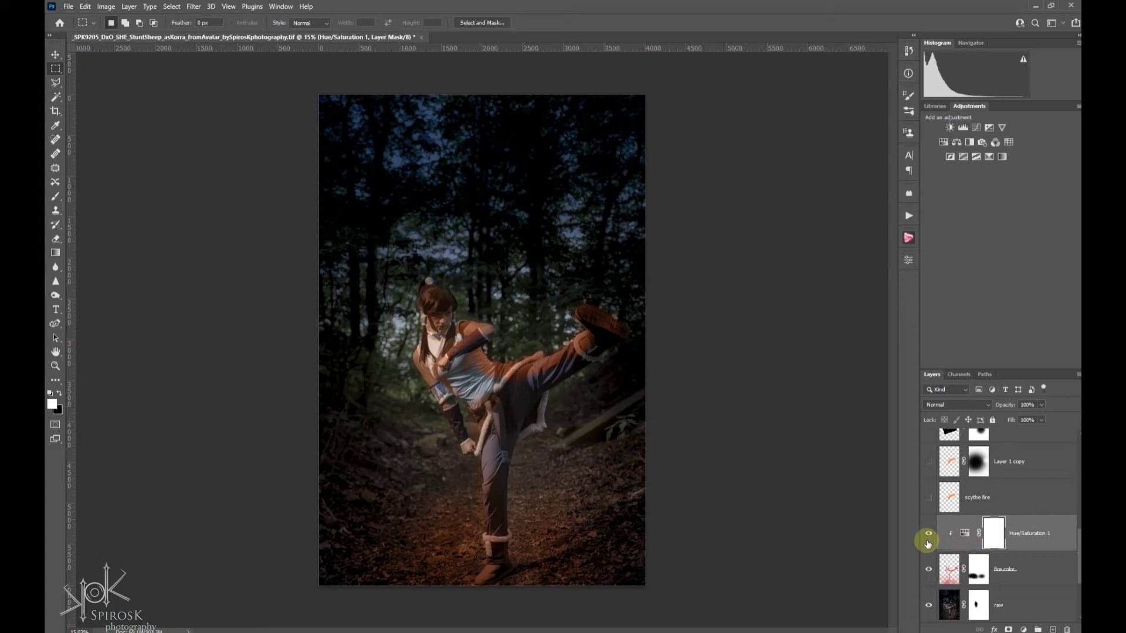
double_click(958, 544)
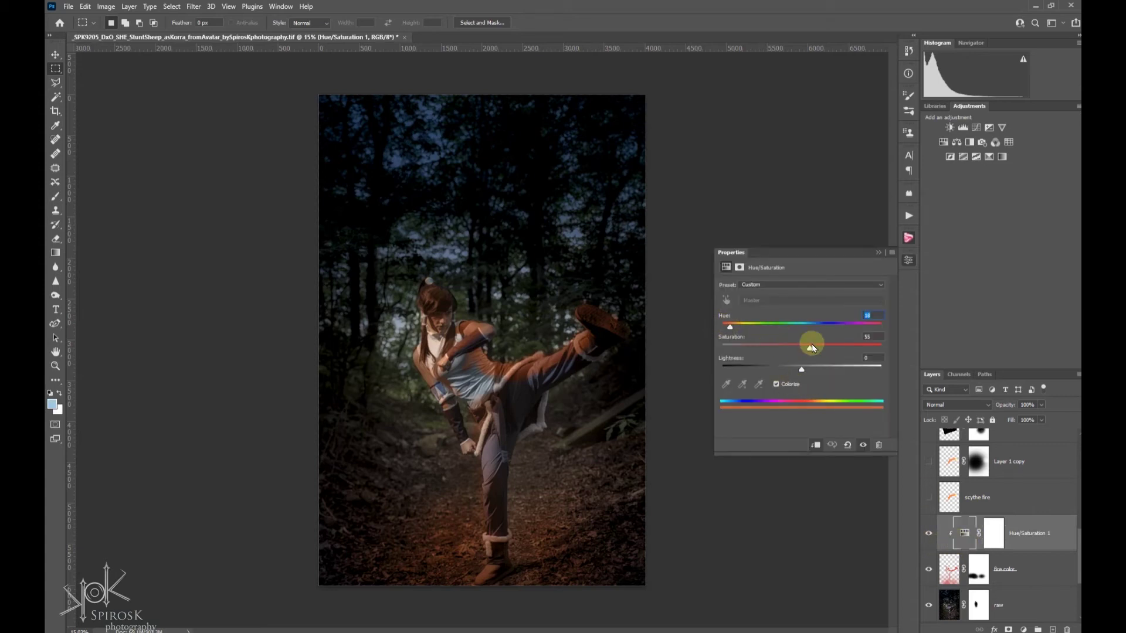
mouse_move(839, 330)
mouse_down()
mouse_move(862, 328)
mouse_move(737, 331)
mouse_up()
click(908, 259)
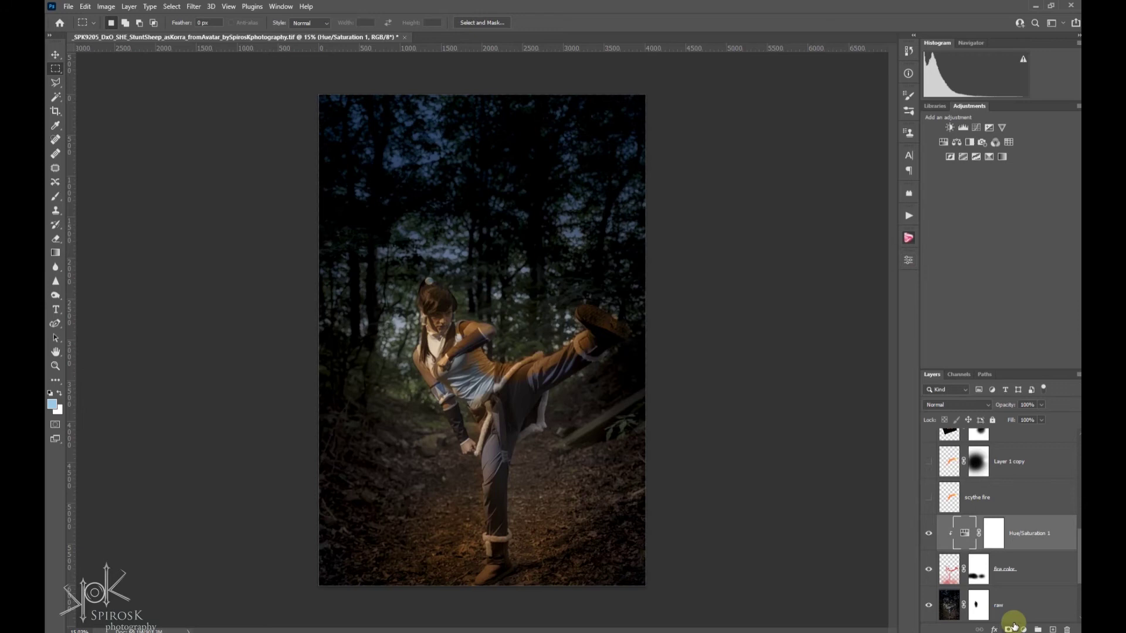
- Show the scythe fire layer and bring it into Liquify
scroll(985, 561, up, 1)
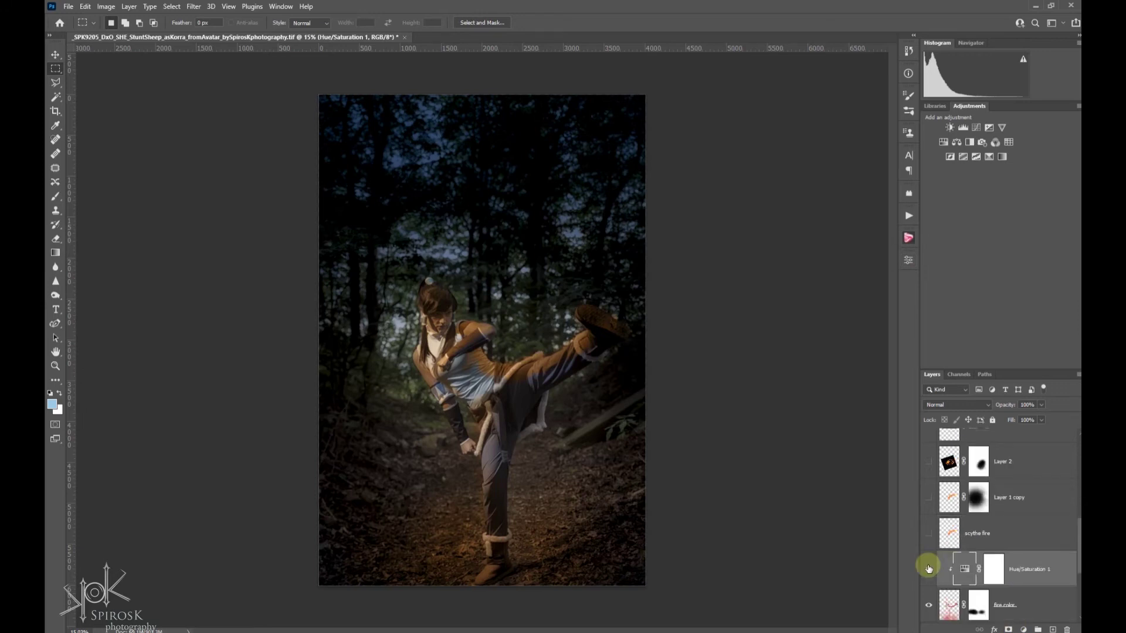
click(938, 537)
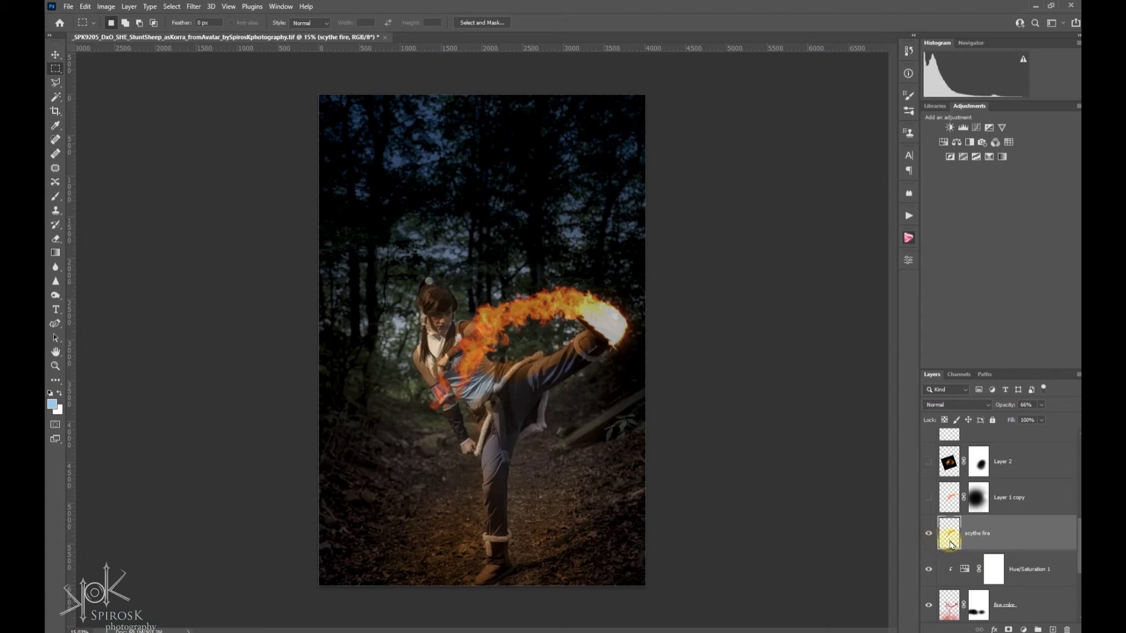
key(ctrl+shift+x)
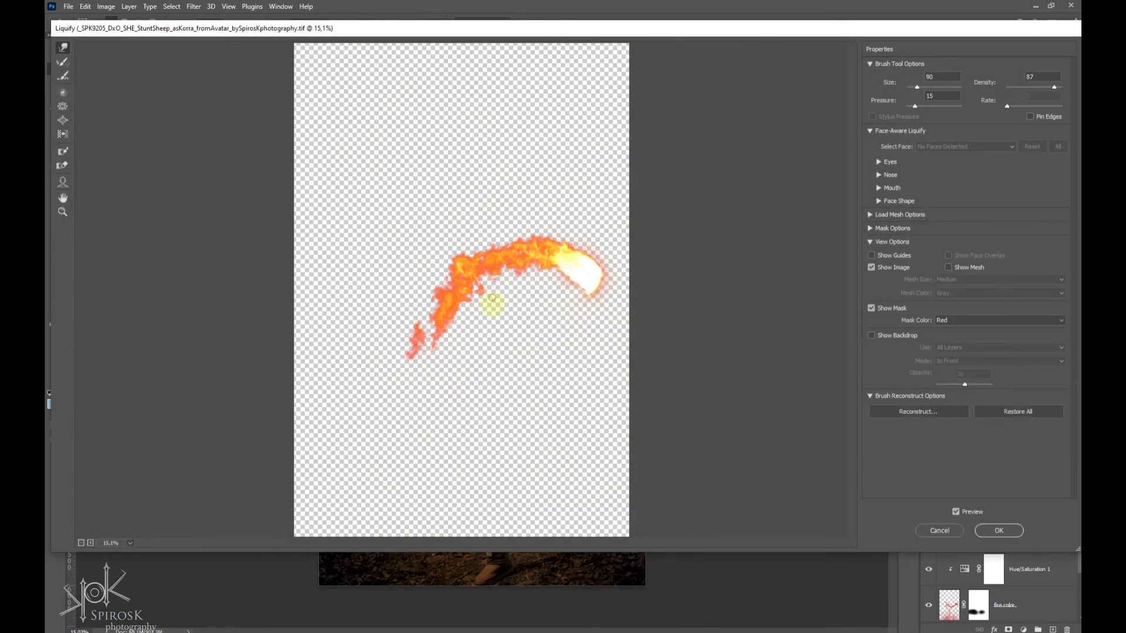
- Warp the scythe fire's tail into a rising arc with an enlarged Forward Warp brush, then apply
key(bracketright)
key(bracketright)
key(bracketright)
mouse_move(490, 352)
mouse_down()
mouse_move(440, 277)
mouse_move(455, 322)
mouse_move(402, 304)
mouse_move(389, 354)
mouse_move(322, 364)
mouse_move(402, 384)
mouse_move(452, 340)
mouse_move(508, 188)
mouse_move(444, 245)
mouse_move(440, 193)
mouse_move(477, 188)
mouse_move(452, 344)
mouse_up()
key(bracketright)
key(bracketright)
key(bracketright)
mouse_move(436, 177)
mouse_down()
mouse_move(448, 176)
mouse_move(414, 281)
mouse_move(448, 138)
mouse_move(410, 339)
mouse_move(397, 258)
mouse_move(359, 196)
mouse_up()
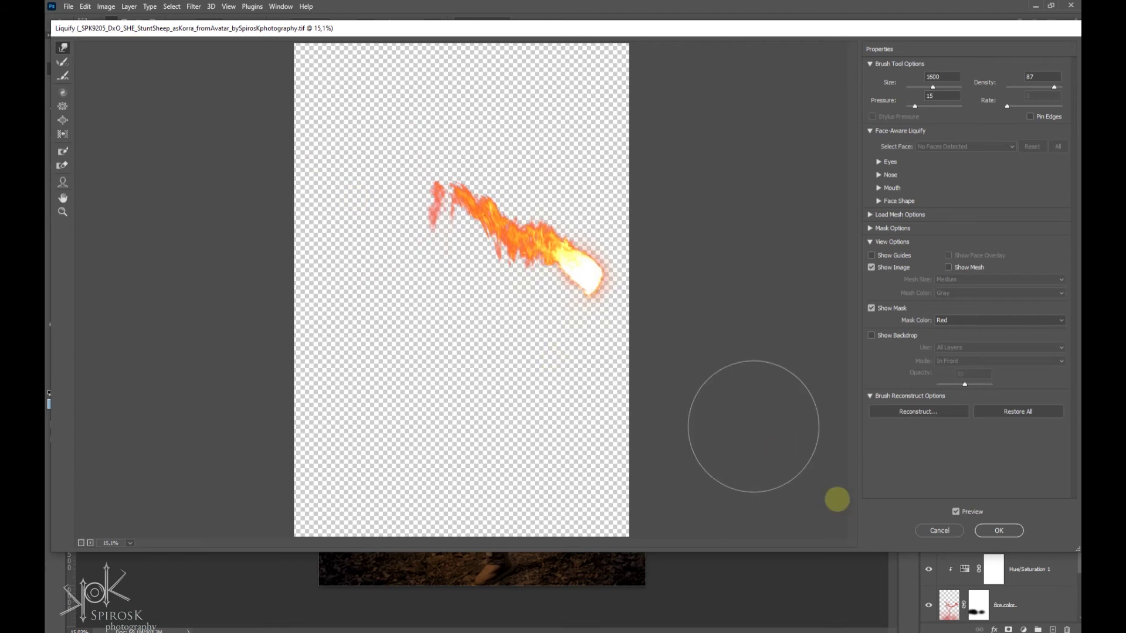
click(1007, 527)
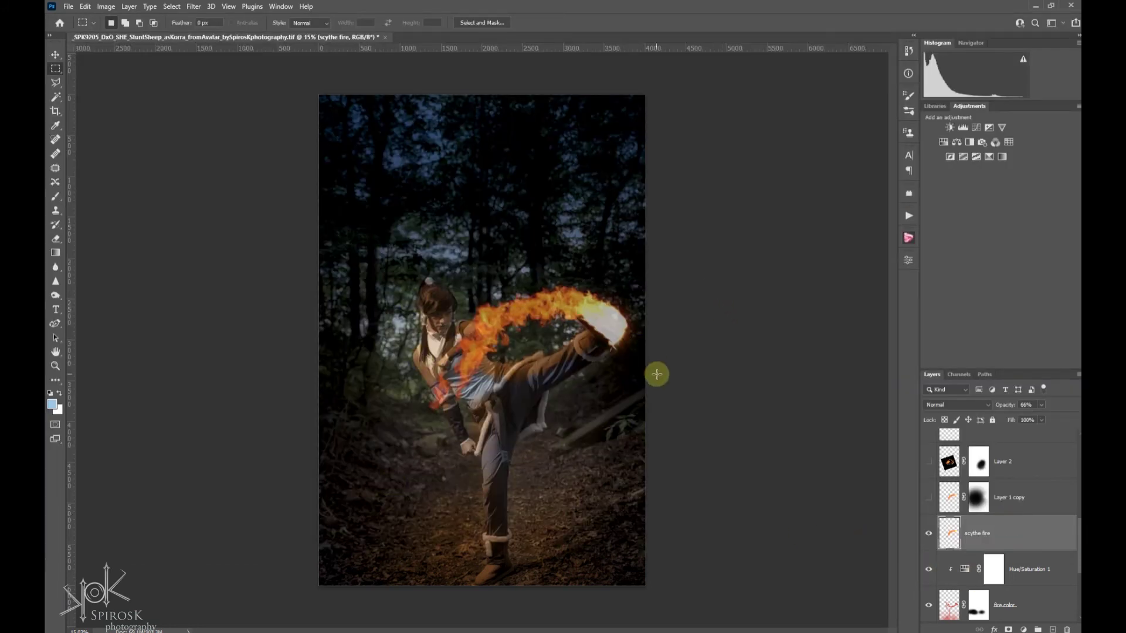
- Toggle the Layer 1 copy fire and inspect the fire tip near the foot
click(956, 503)
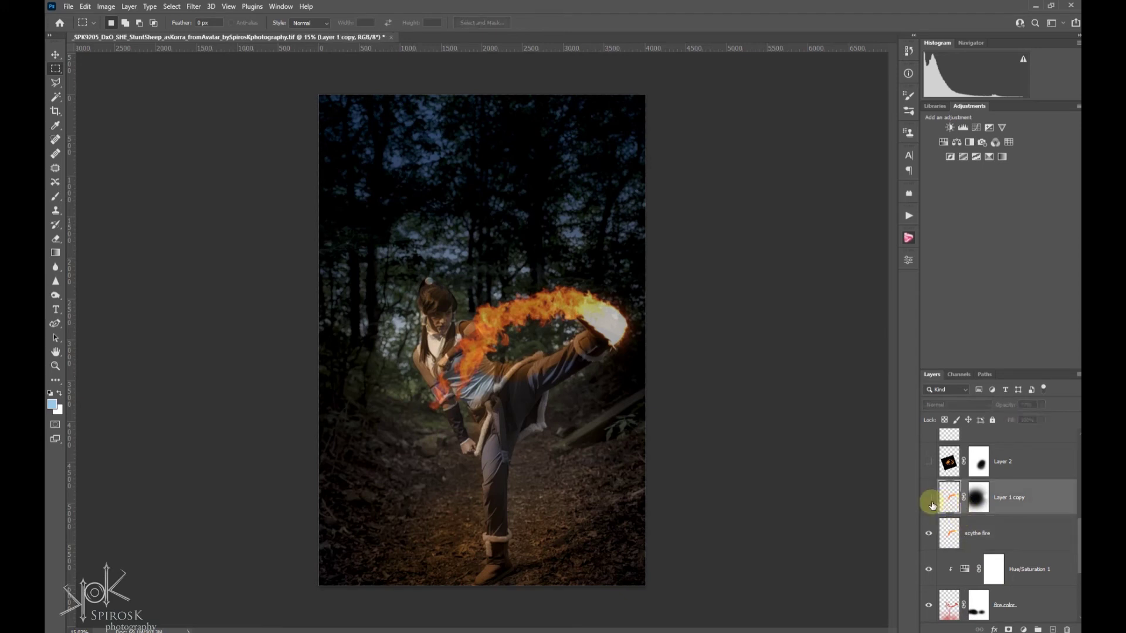
click(928, 499)
click(928, 499)
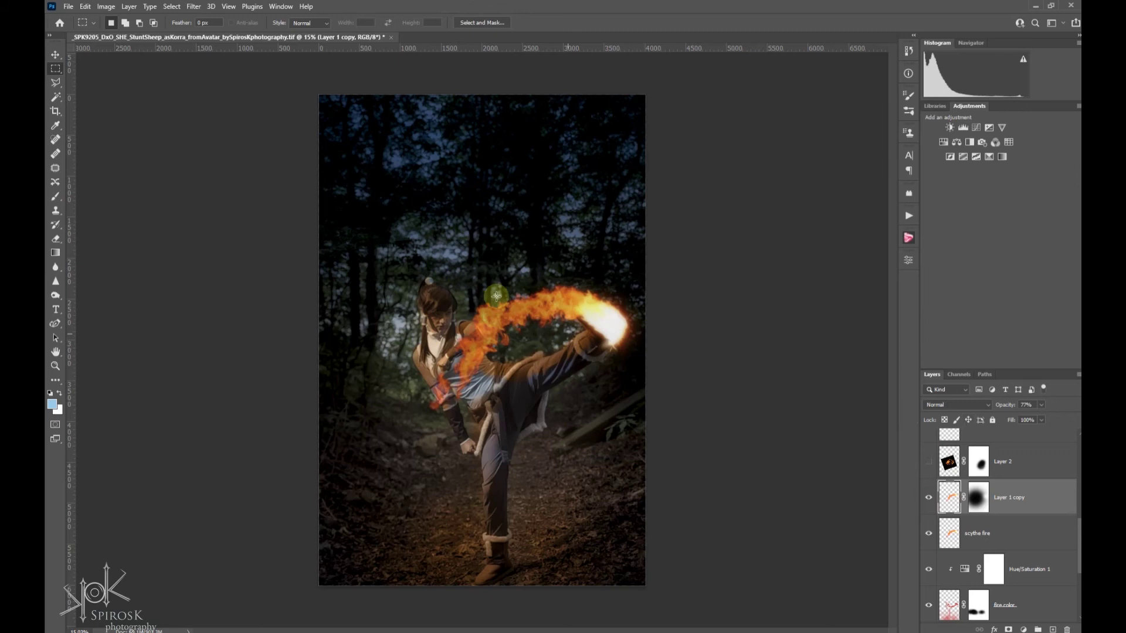
scroll(554, 299, up, 2)
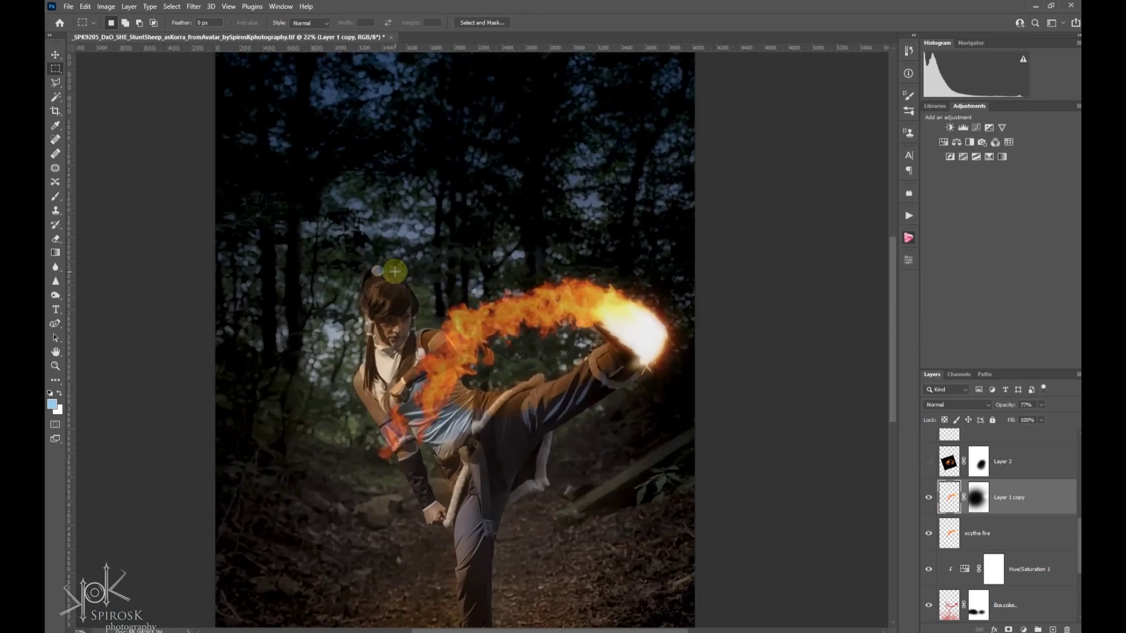
scroll(394, 270, up, 1)
scroll(511, 296, up, 1)
drag(598, 303, 749, 453)
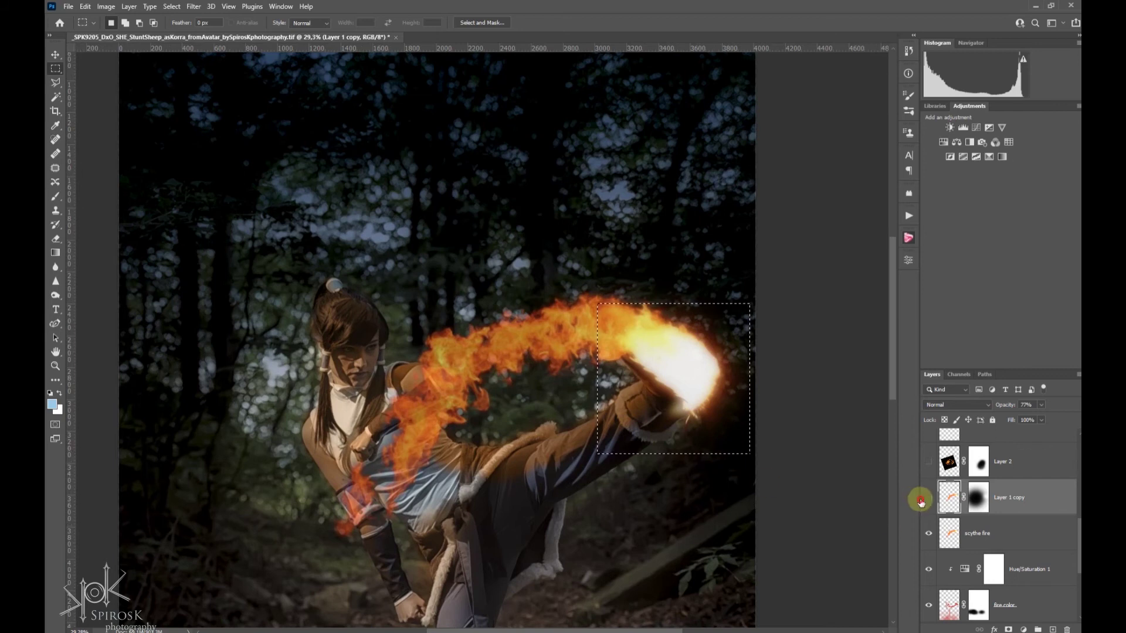
click(649, 531)
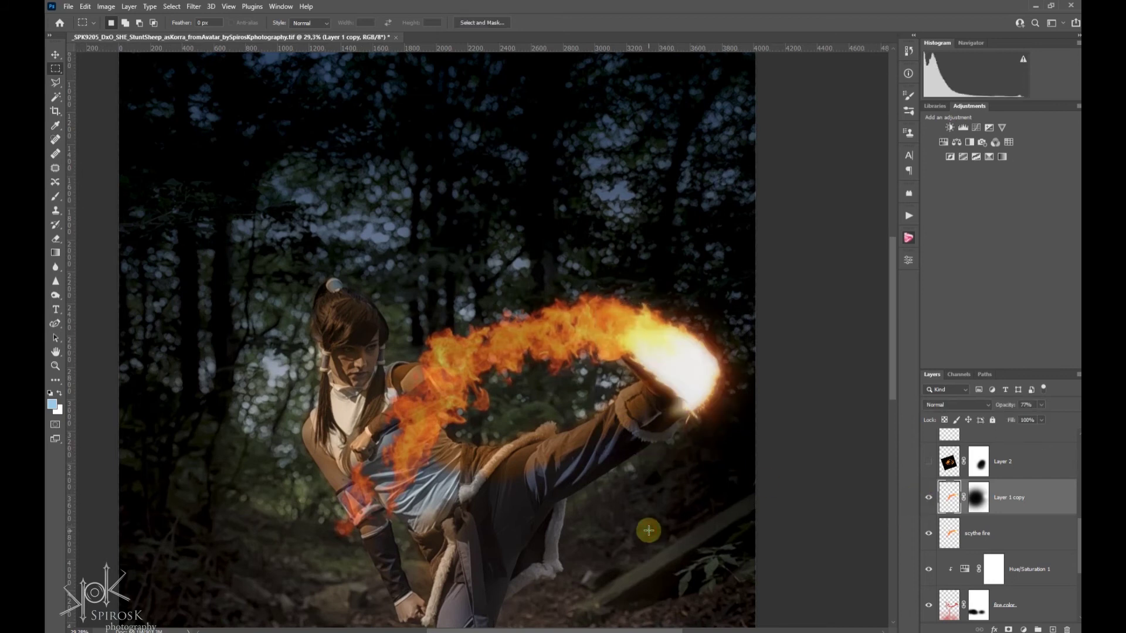
scroll(1032, 521, up, 1)
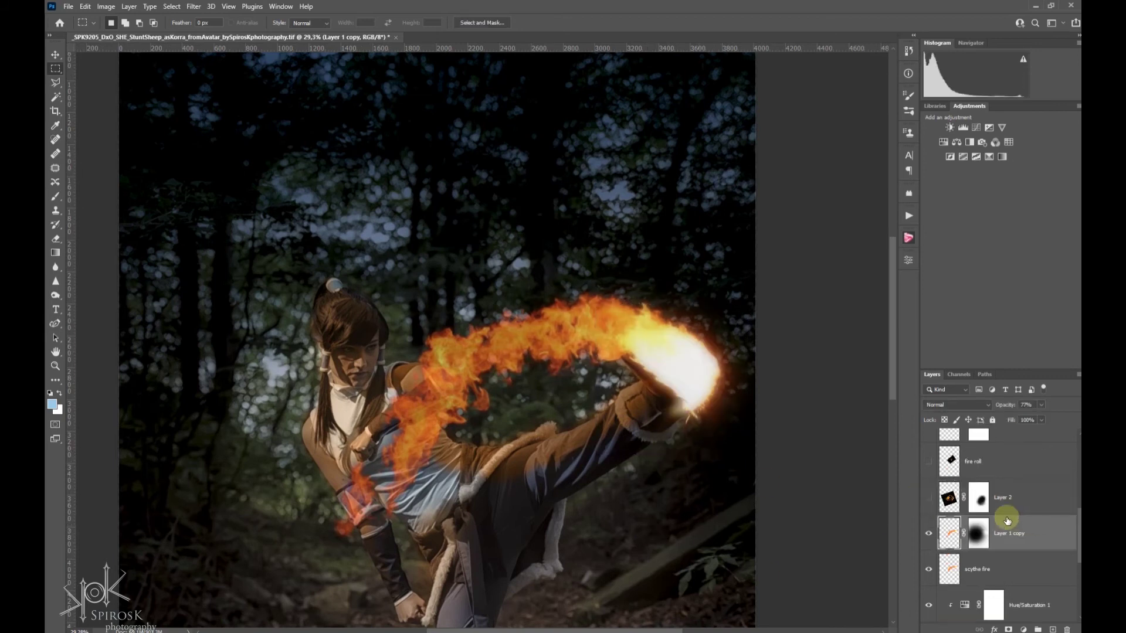
- Show Layer 2's extra fire glow, comparing it on and off
click(997, 498)
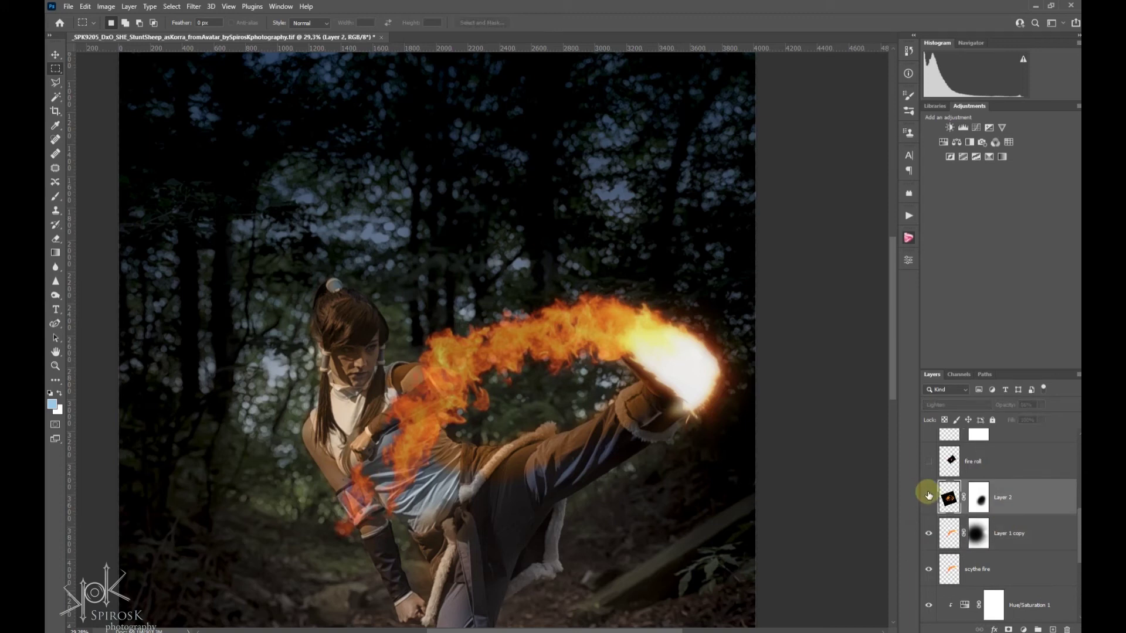
click(928, 498)
scroll(563, 485, down, 3)
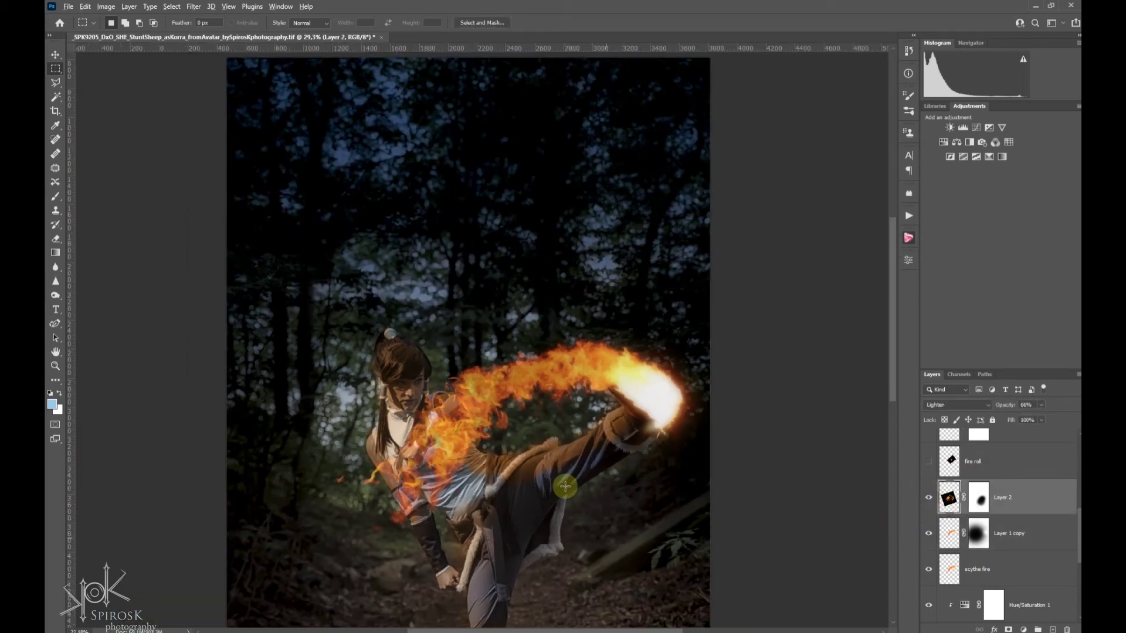
scroll(454, 489, up, 3)
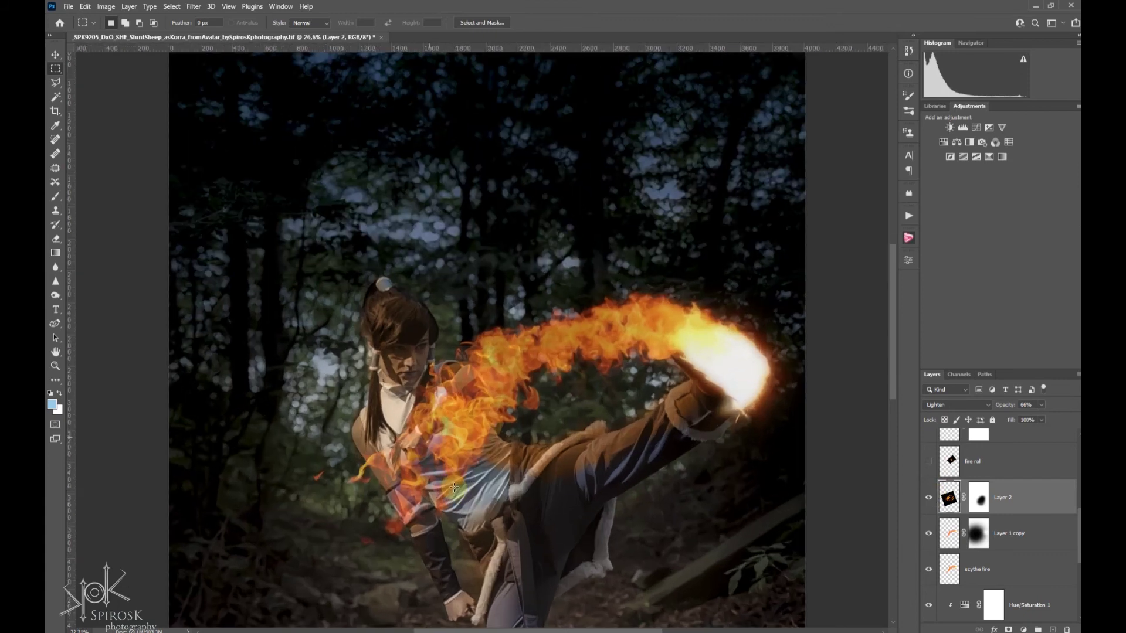
scroll(630, 419, up, 3)
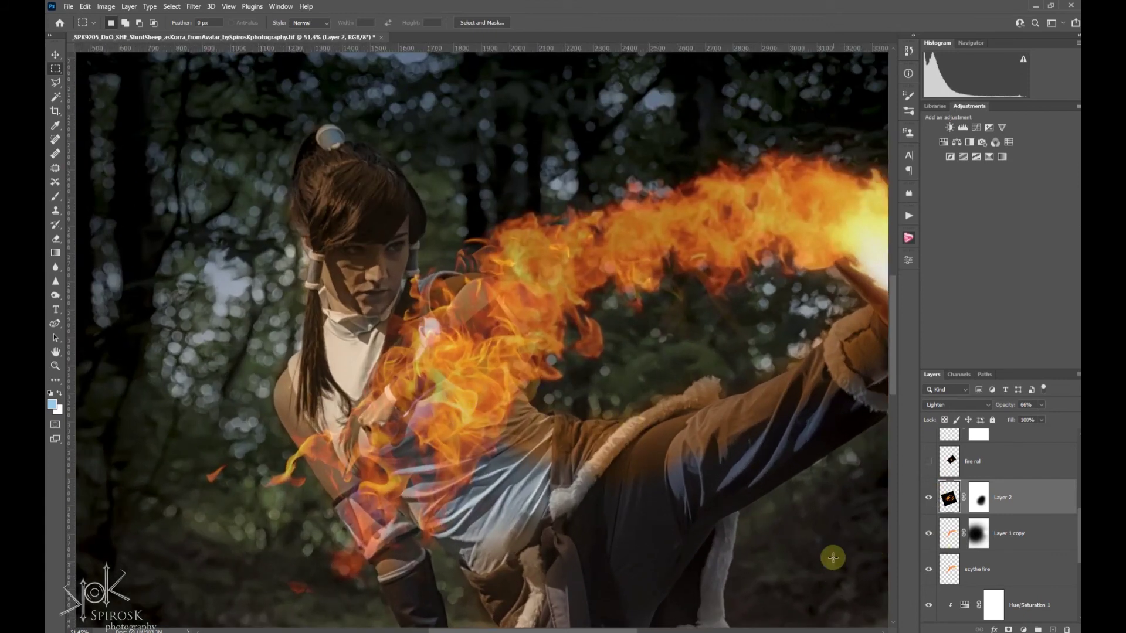
scroll(813, 439, down, 3)
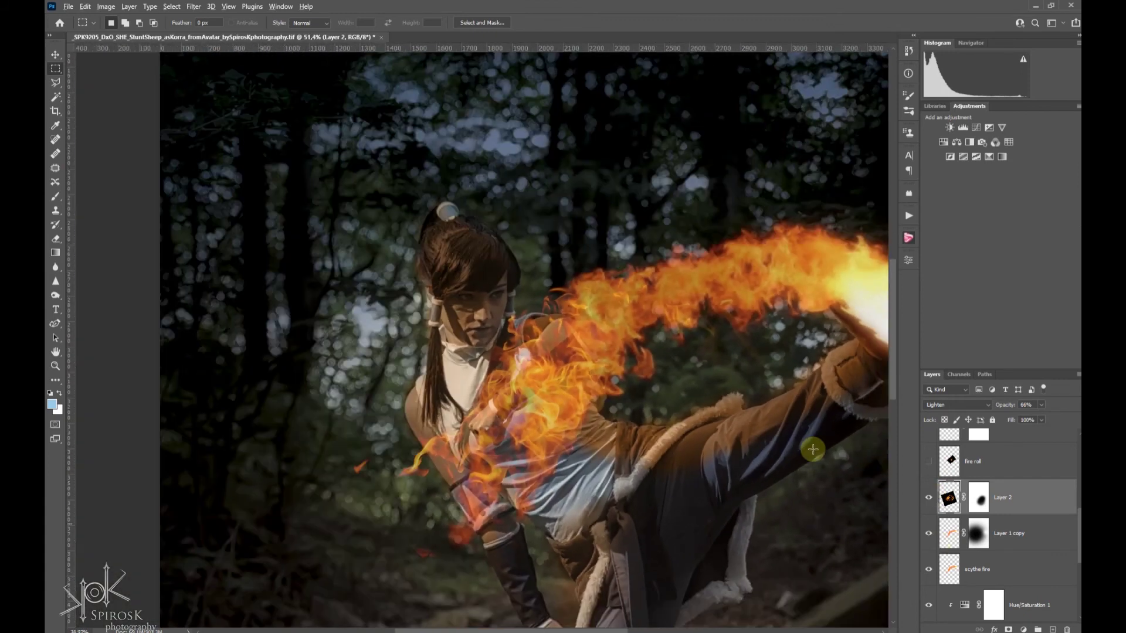
scroll(813, 450, down, 1)
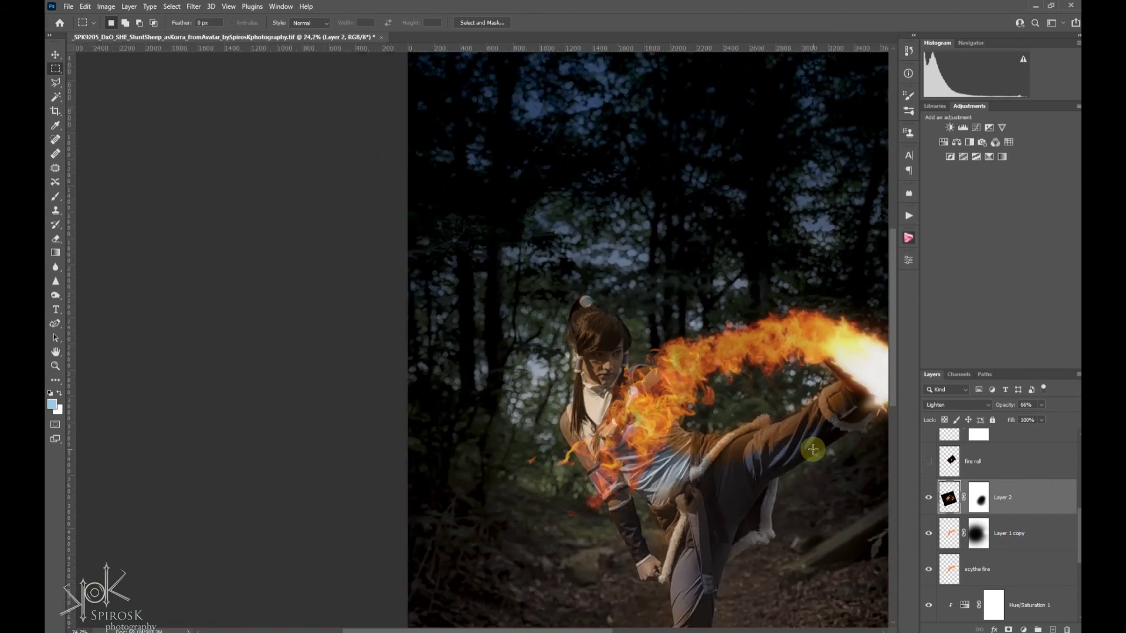
scroll(755, 454, up, 1)
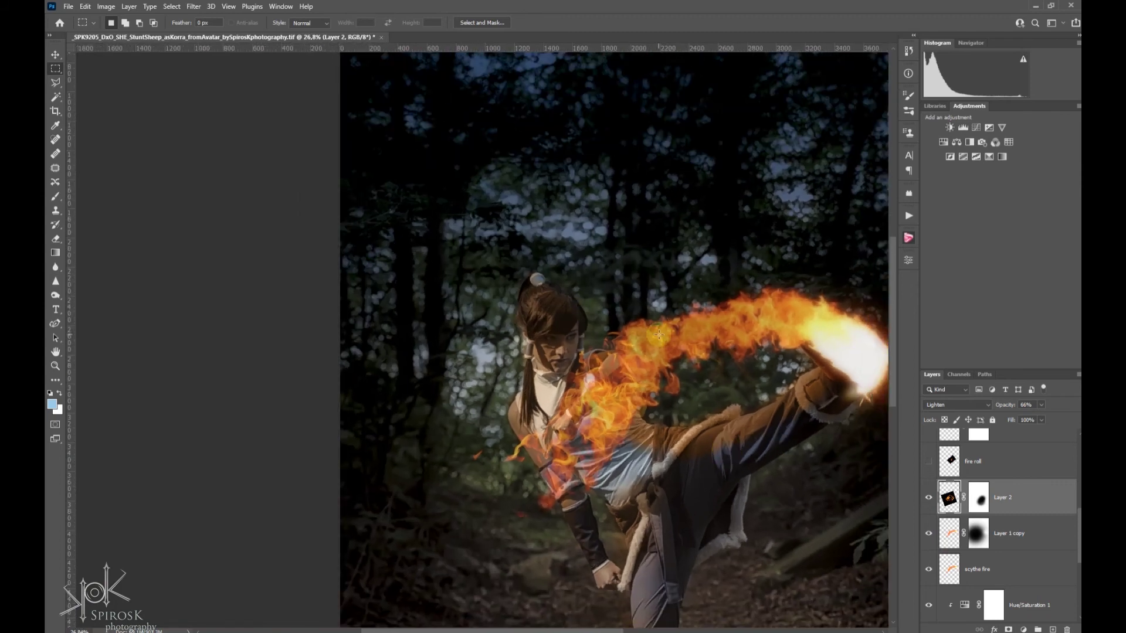
scroll(746, 324, down, 1)
scroll(822, 328, up, 1)
scroll(822, 329, up, 4)
click(928, 497)
click(929, 497)
- Turn on fire roll, fire roll copy and the fire color copy 2 tint
click(929, 462)
scroll(932, 469, up, 1)
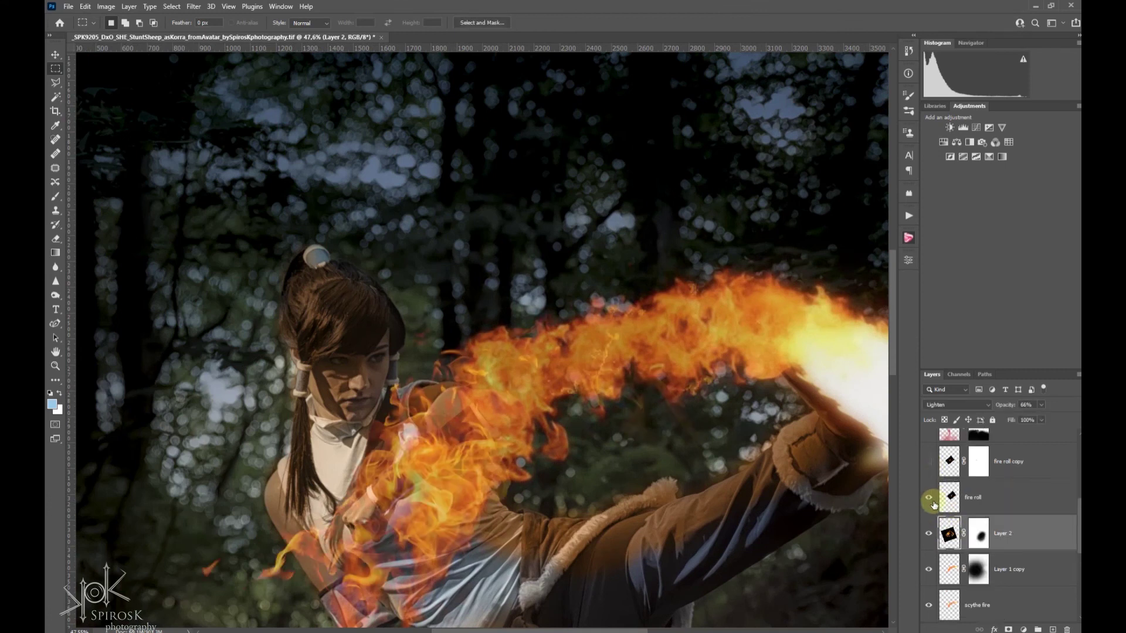
click(932, 472)
scroll(934, 474, up, 1)
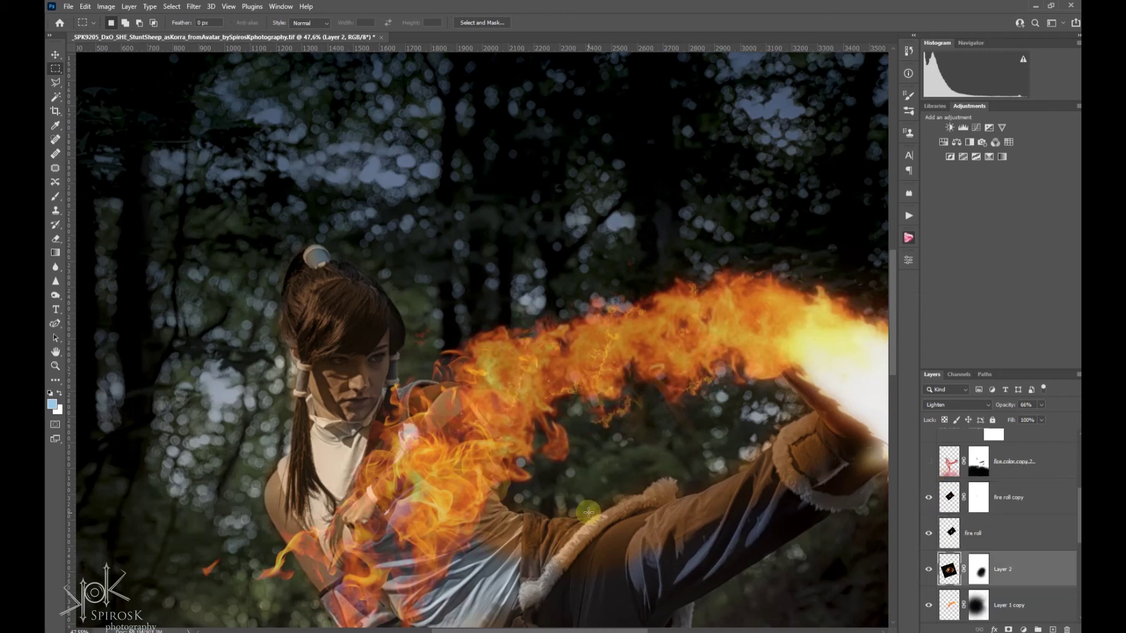
scroll(588, 512, down, 2)
scroll(589, 512, down, 2)
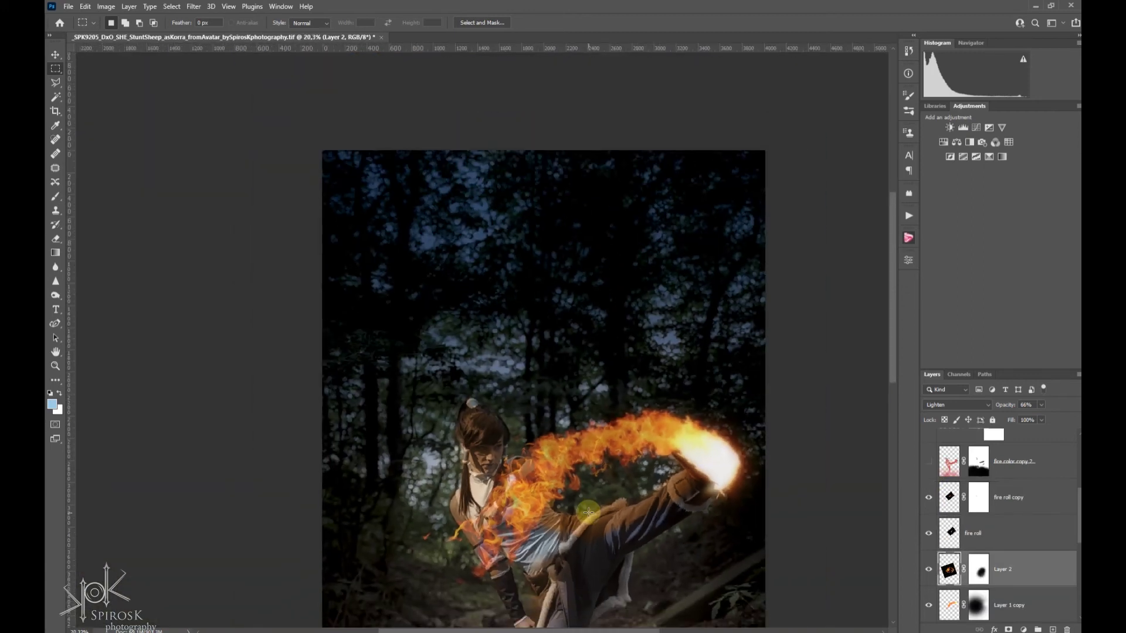
scroll(588, 512, up, 2)
click(929, 461)
click(929, 469)
click(929, 472)
scroll(929, 472, up, 1)
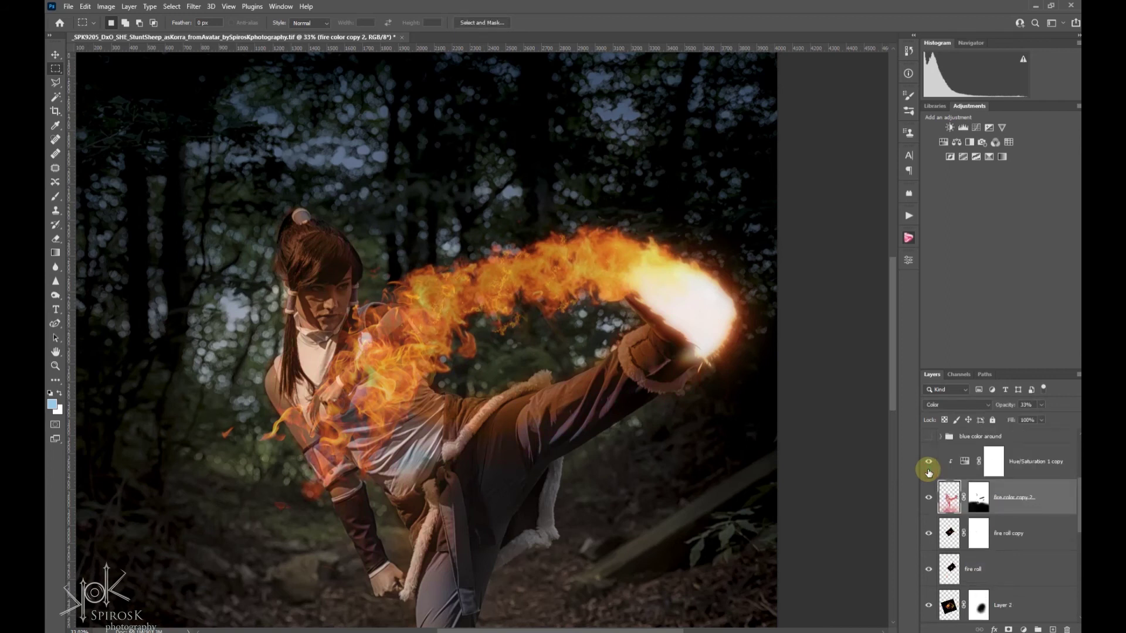
- Turn the fire color copy 2 tint back on and trial-select the arm and shoulder
click(929, 504)
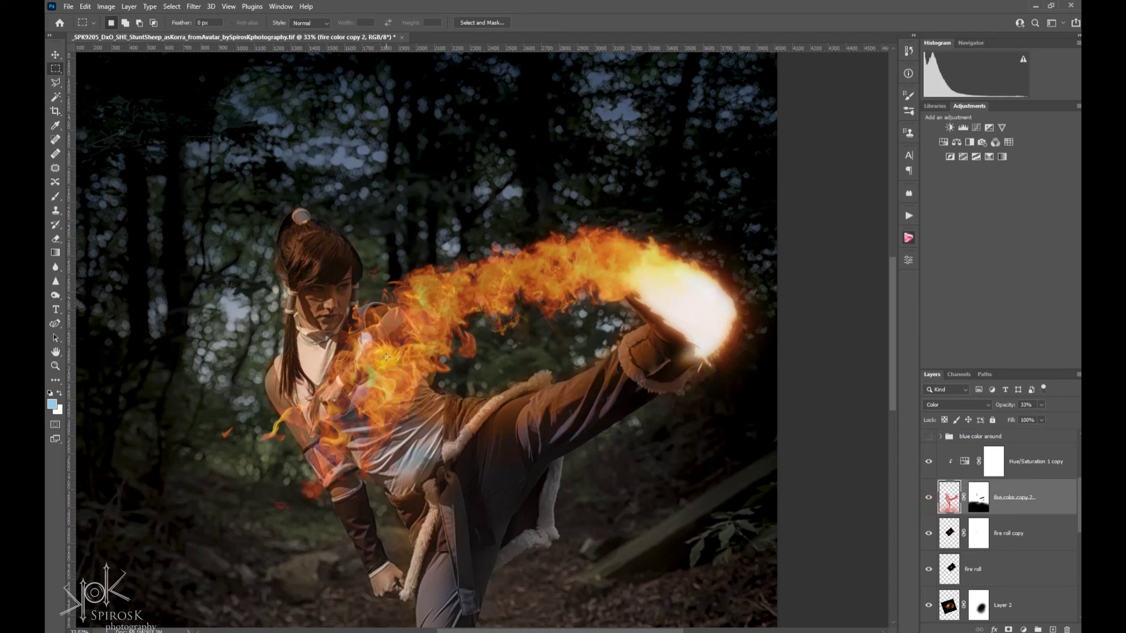
scroll(375, 431, down, 1)
scroll(375, 430, down, 3)
drag(405, 235, 473, 361)
drag(309, 167, 377, 299)
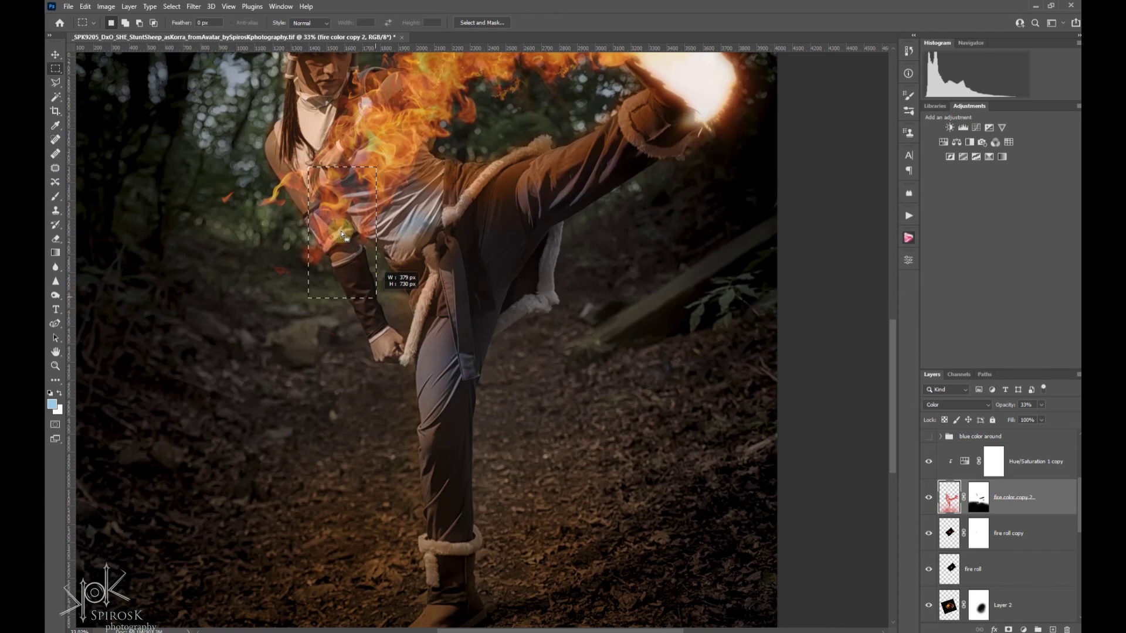
click(241, 289)
- Draw a rectangular selection around the lower legs and forest floor
scroll(276, 175, up, 1)
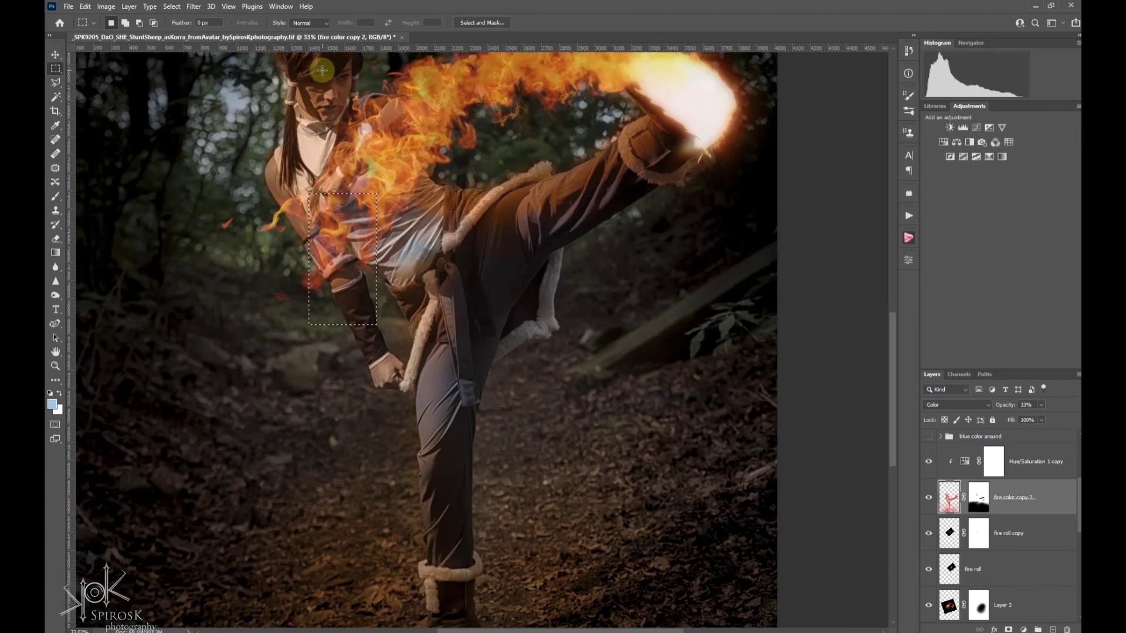
scroll(464, 326, down, 3)
drag(364, 382, 712, 623)
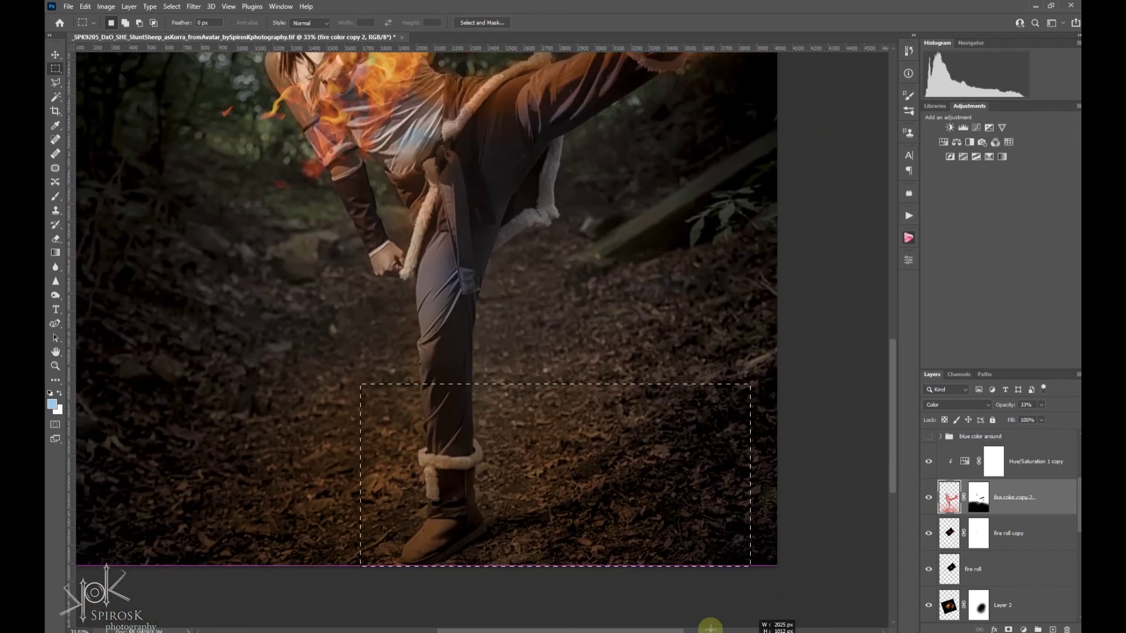
click(179, 315)
drag(195, 327, 727, 586)
- Clear the ground selection and fit the whole image on screen
scroll(968, 499, up, 2)
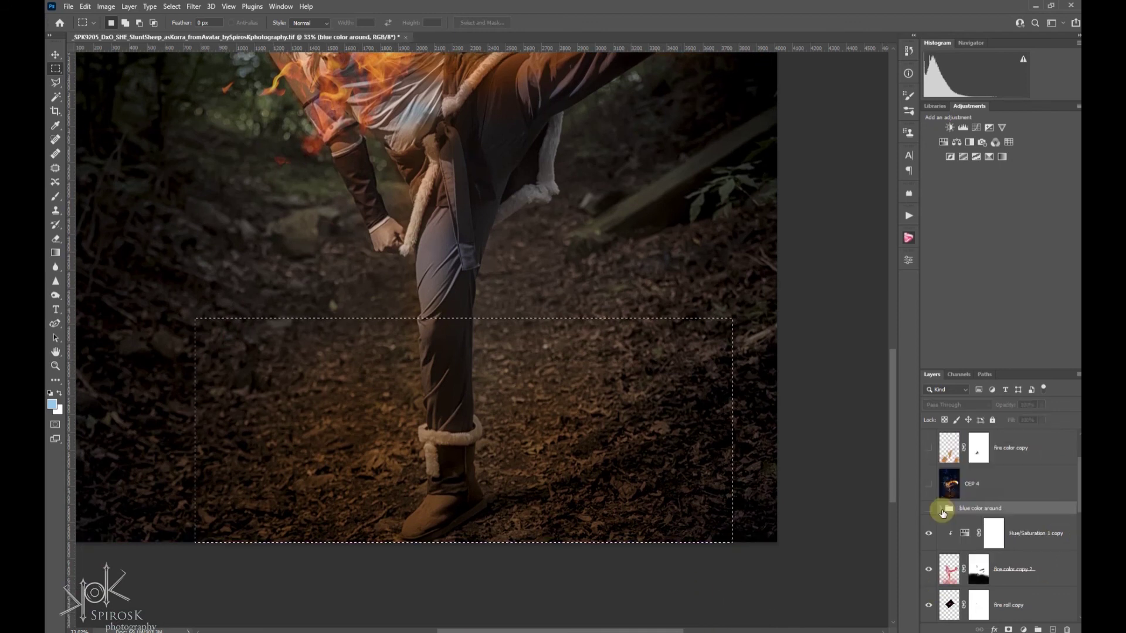
click(943, 510)
click(651, 196)
key(ctrl+0)
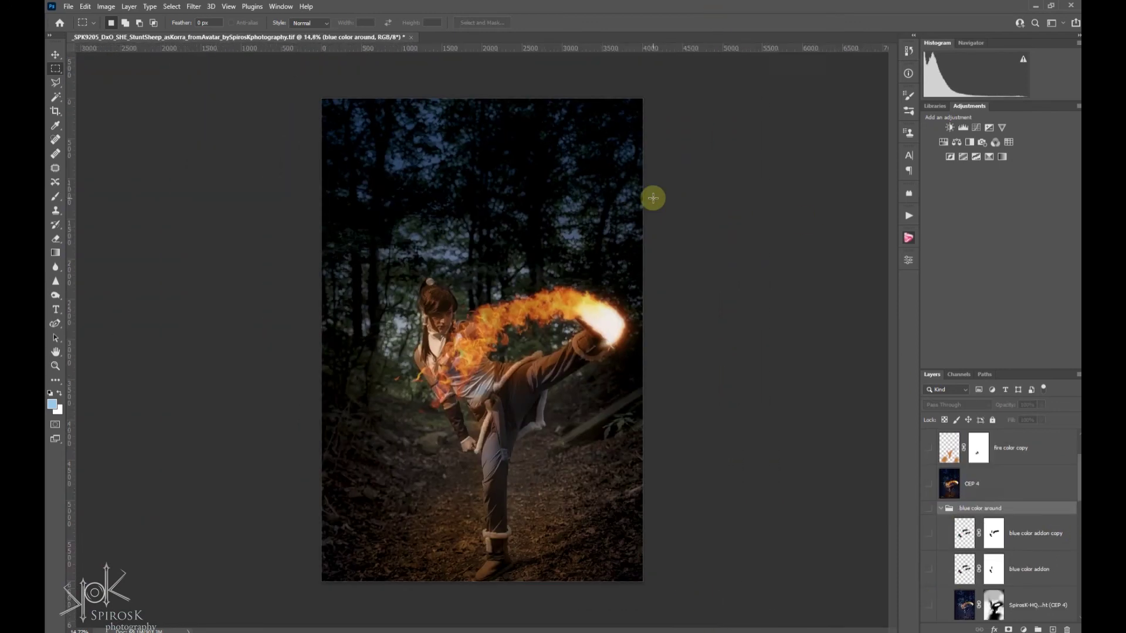
scroll(378, 342, up, 2)
drag(364, 313, 397, 359)
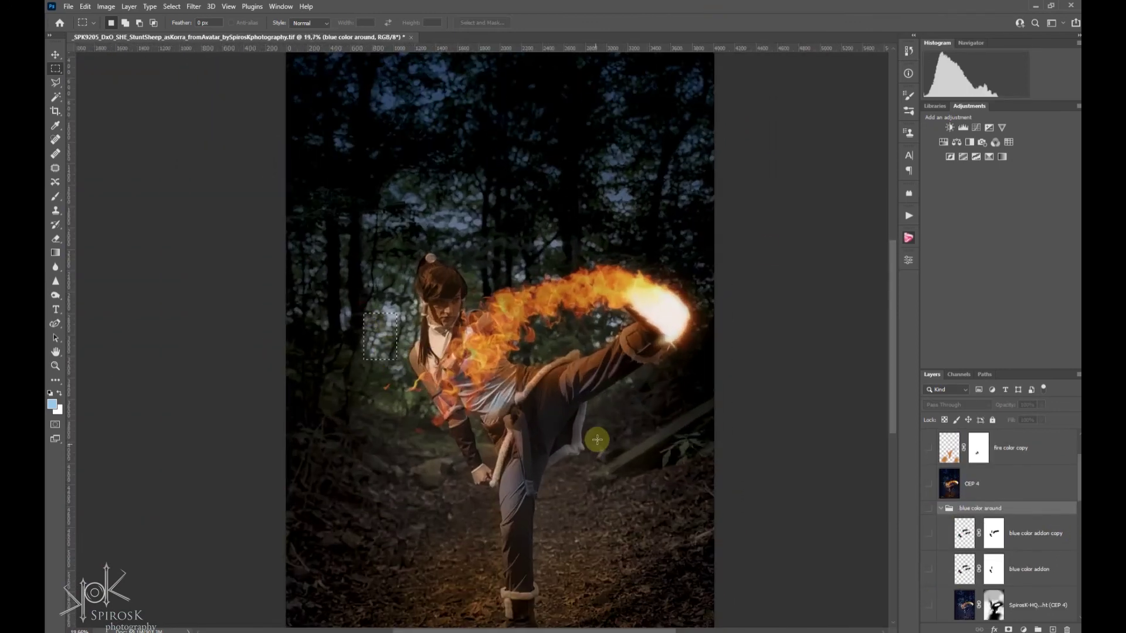
click(662, 438)
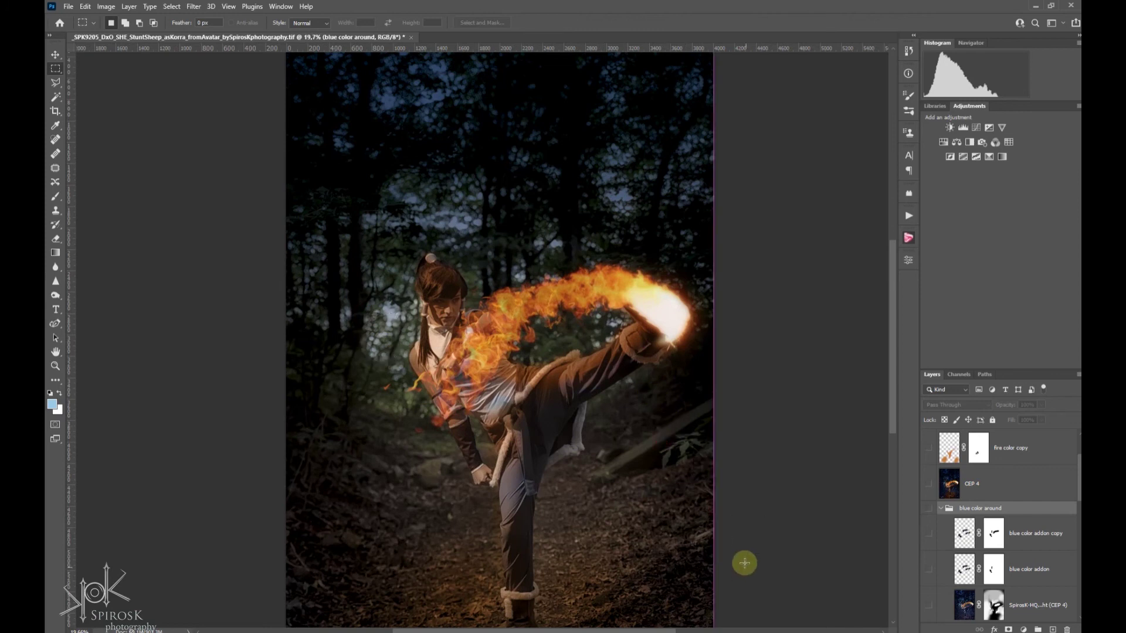
- Turn on the blue color around group with its CEP 4 and blue color addon layers, then collapse it
click(928, 508)
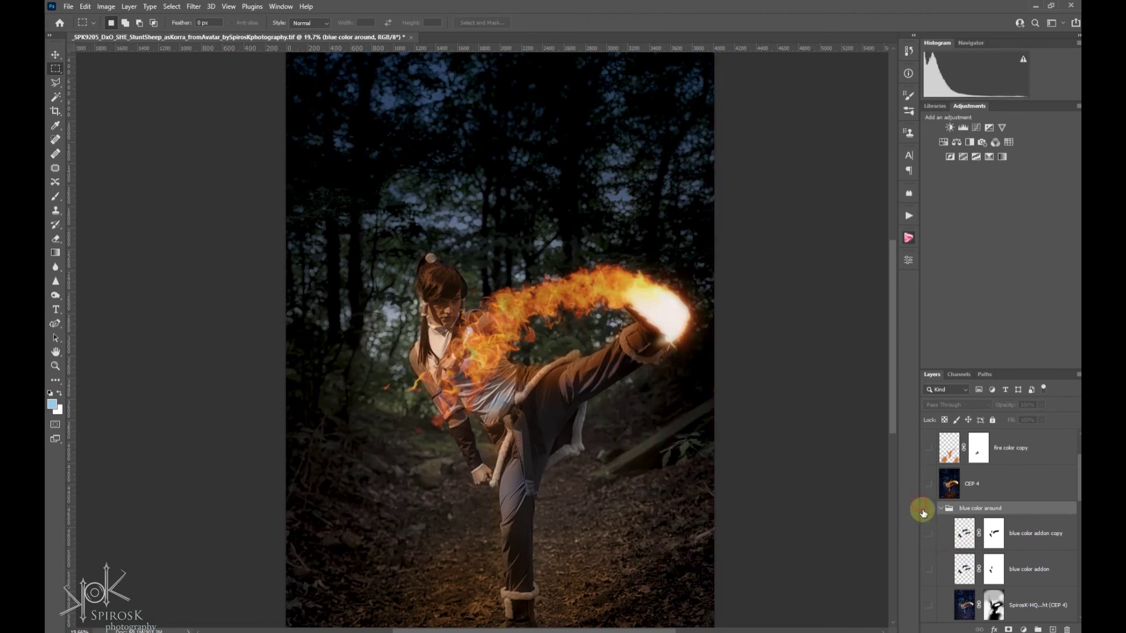
scroll(938, 580, down, 2)
click(929, 535)
scroll(929, 536, down, 1)
scroll(929, 544, up, 1)
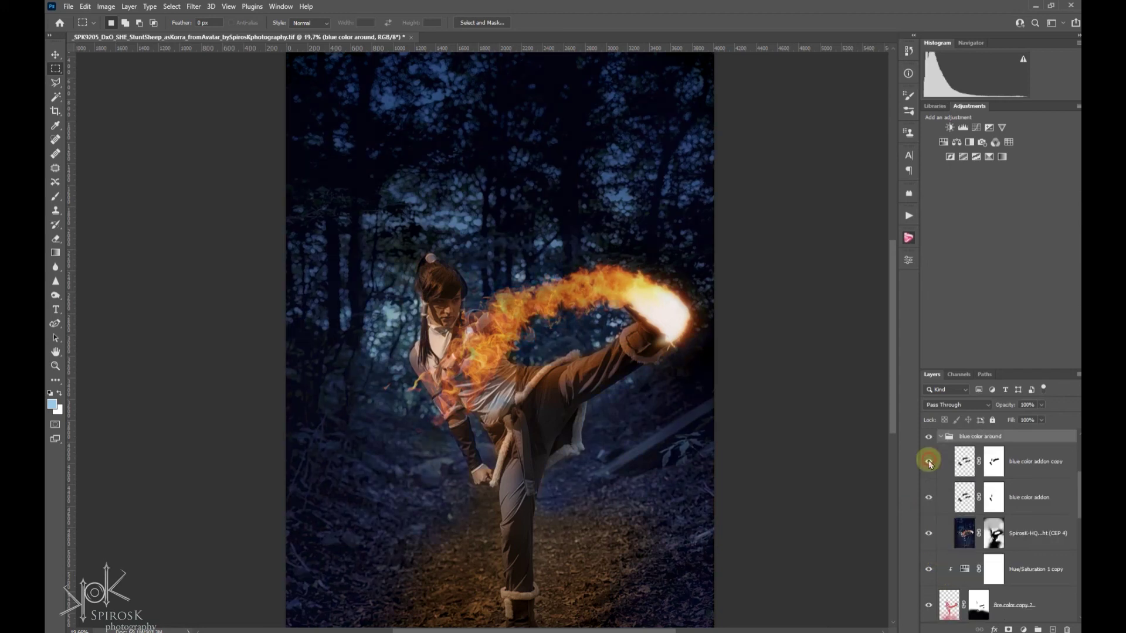
click(928, 497)
click(961, 463)
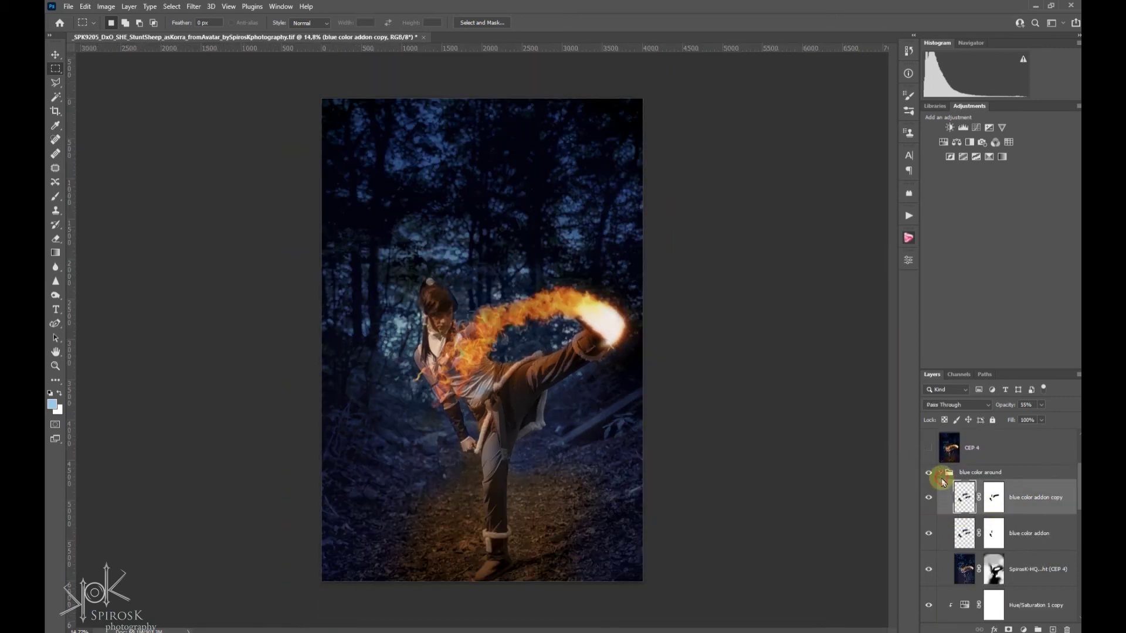
click(942, 477)
click(939, 475)
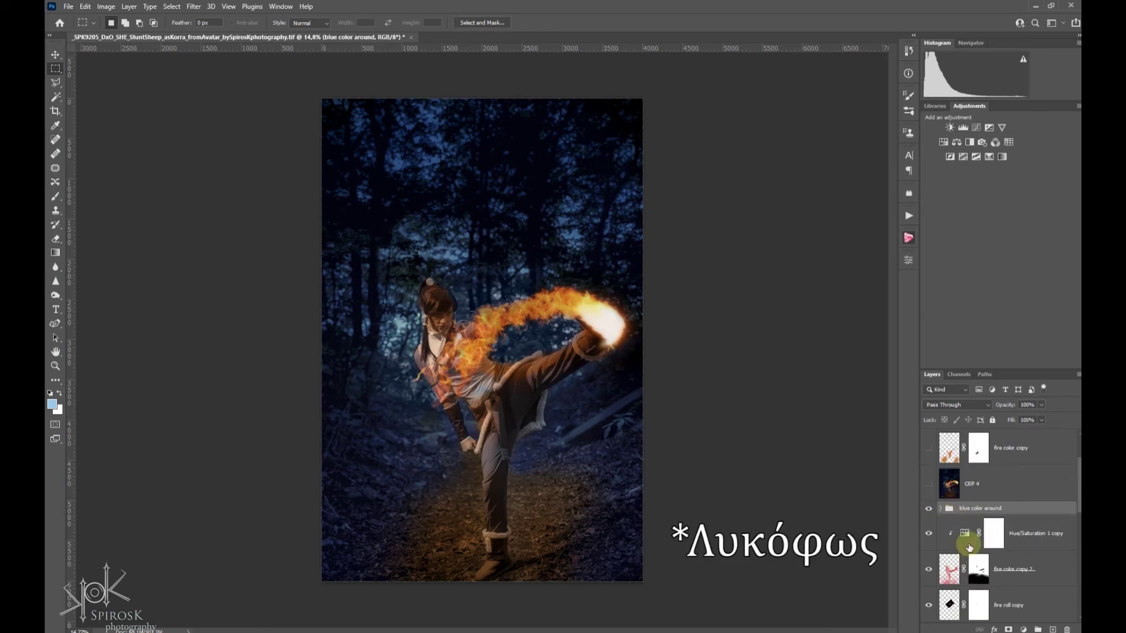
- Show the CEP 4 signature logo layer
drag(983, 540, 974, 514)
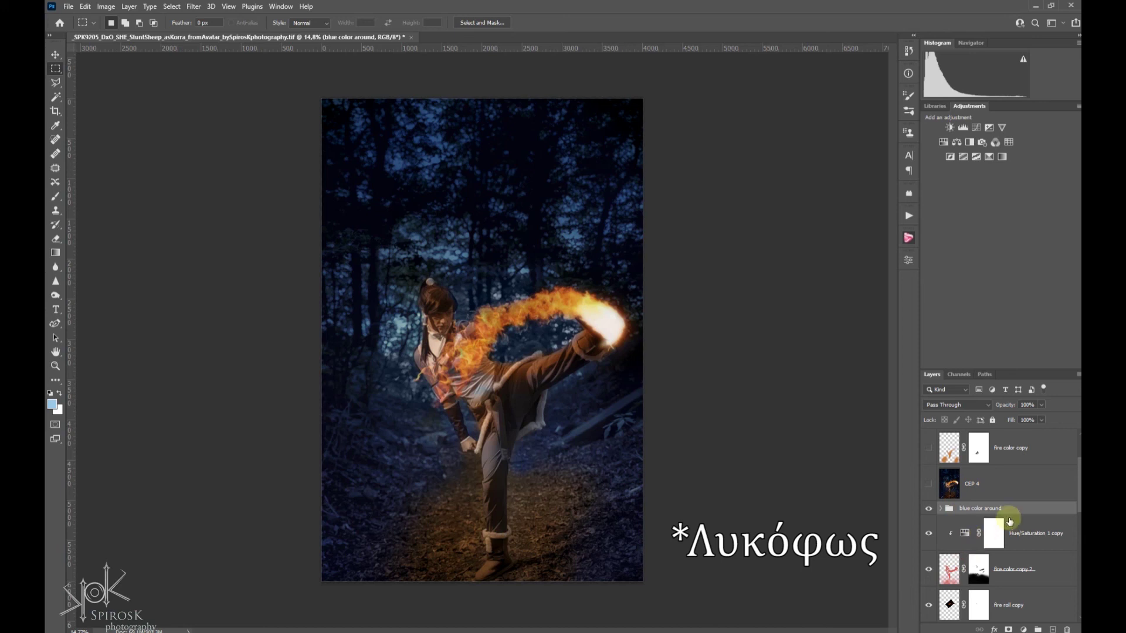
click(944, 490)
click(926, 486)
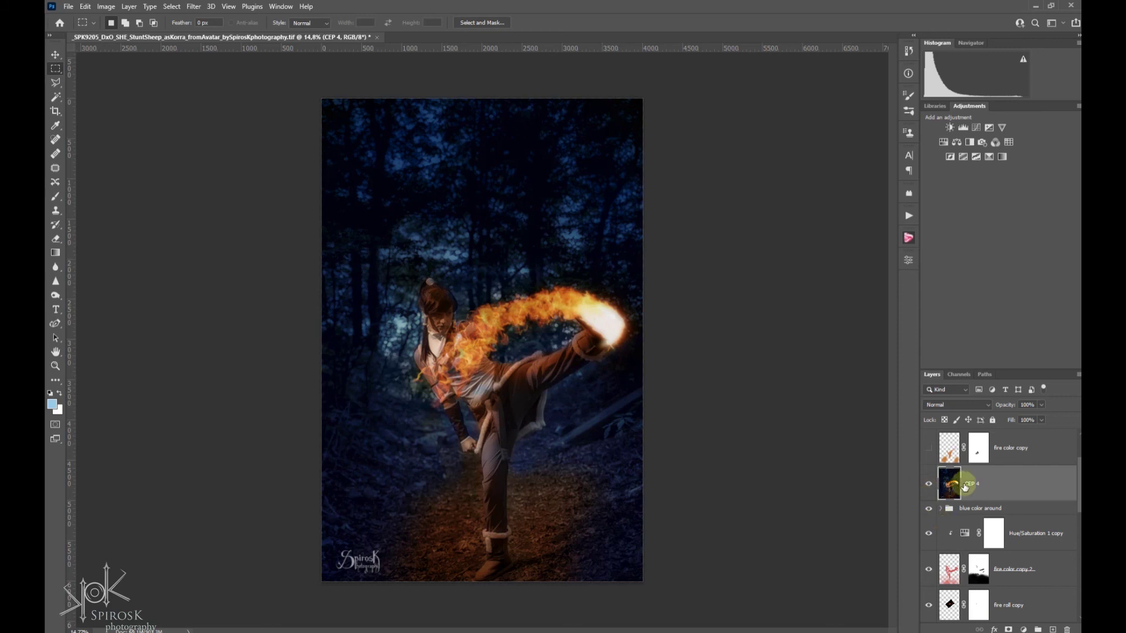
- Show the fire color copy glow layer and set its blending to Color
scroll(960, 486, up, 1)
click(1013, 485)
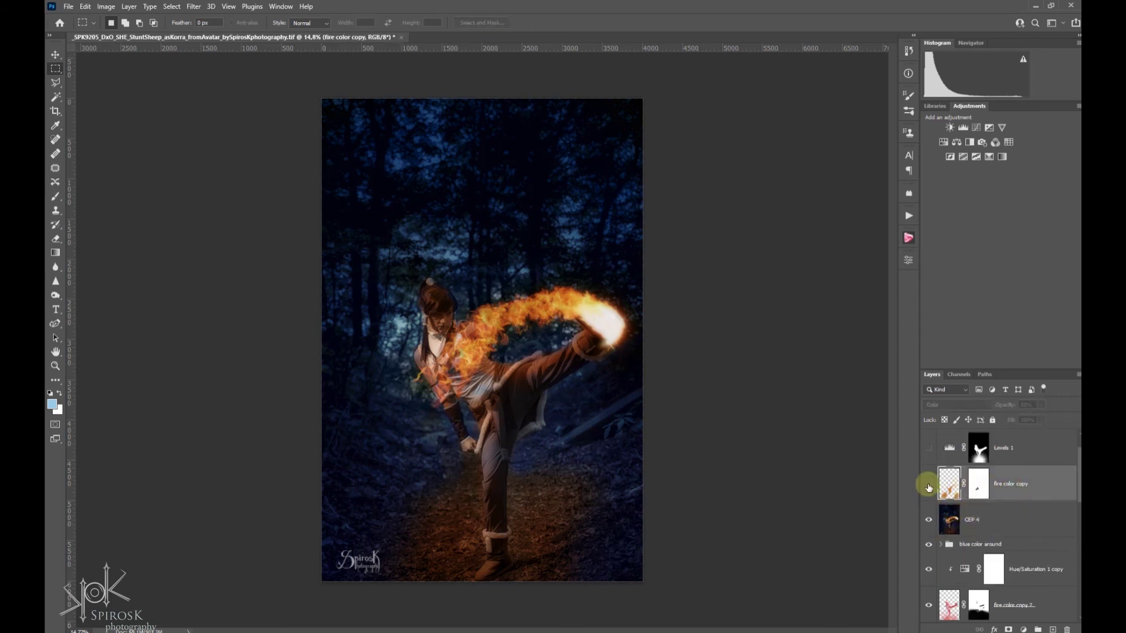
scroll(930, 489, up, 1)
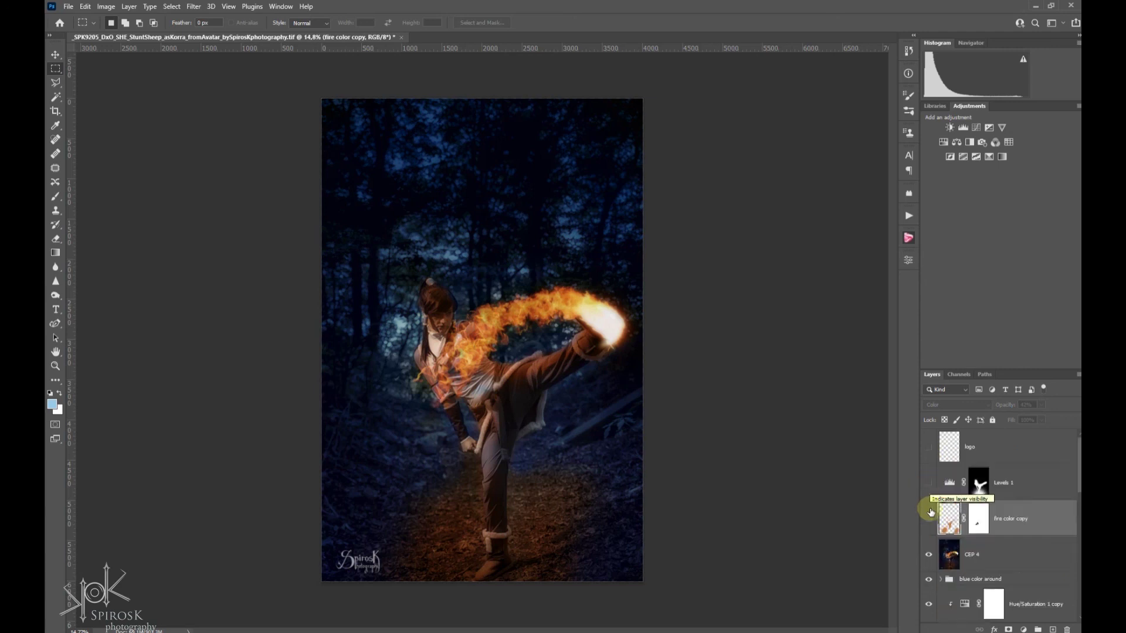
click(930, 530)
click(956, 404)
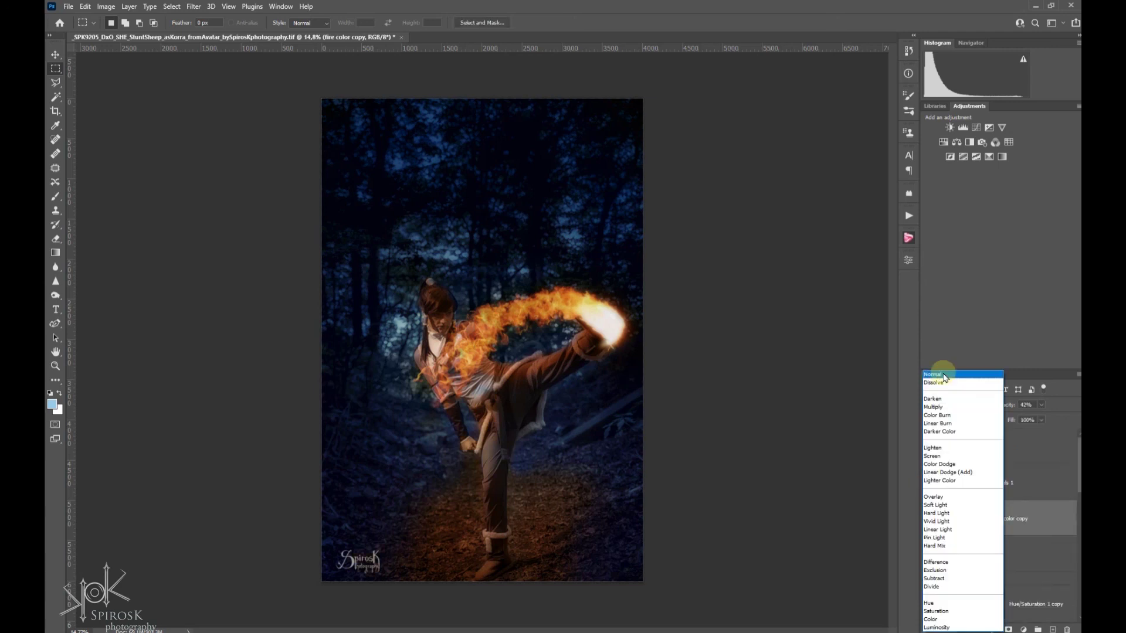
click(960, 375)
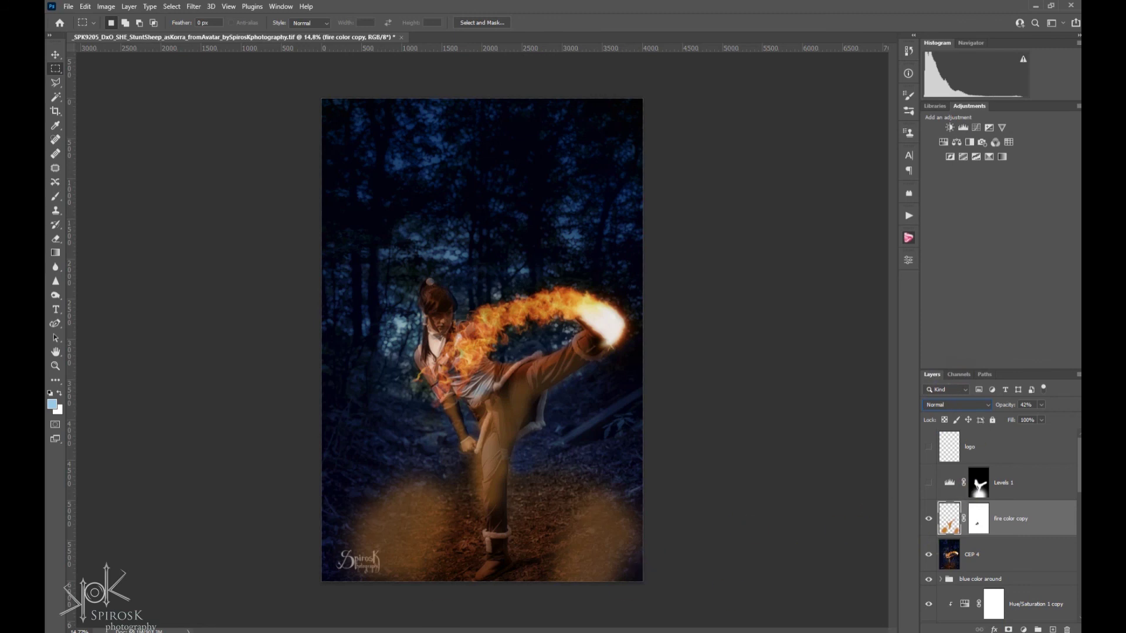
key(shift+alt+c)
- Turn on the Levels 1 brightening, comparing the figure with it on and off
click(929, 483)
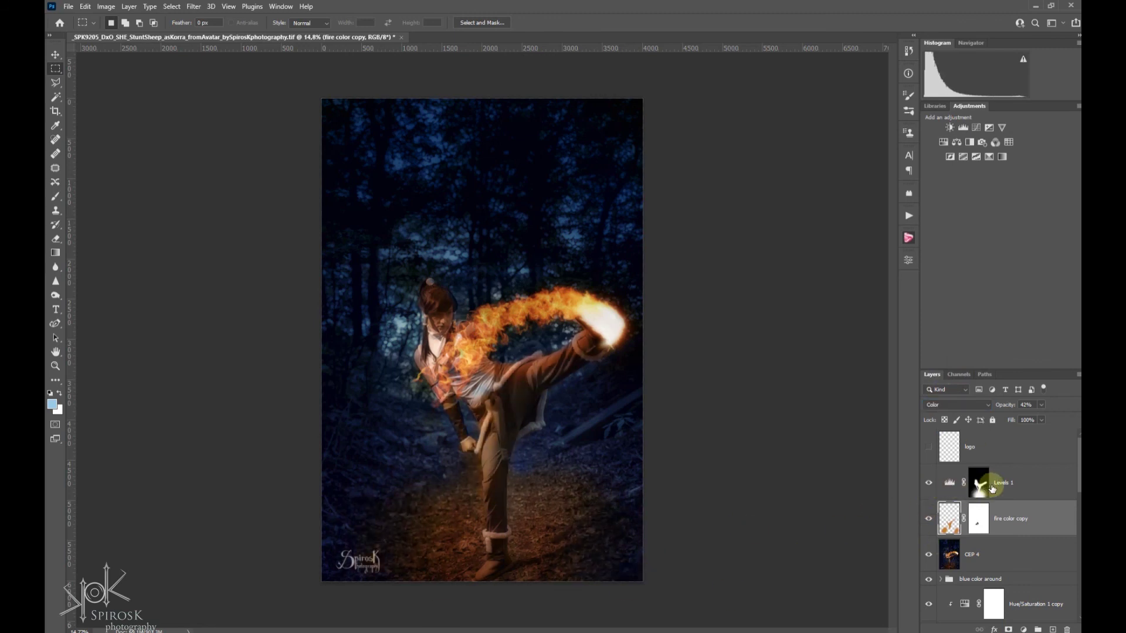
click(992, 488)
click(941, 488)
click(928, 484)
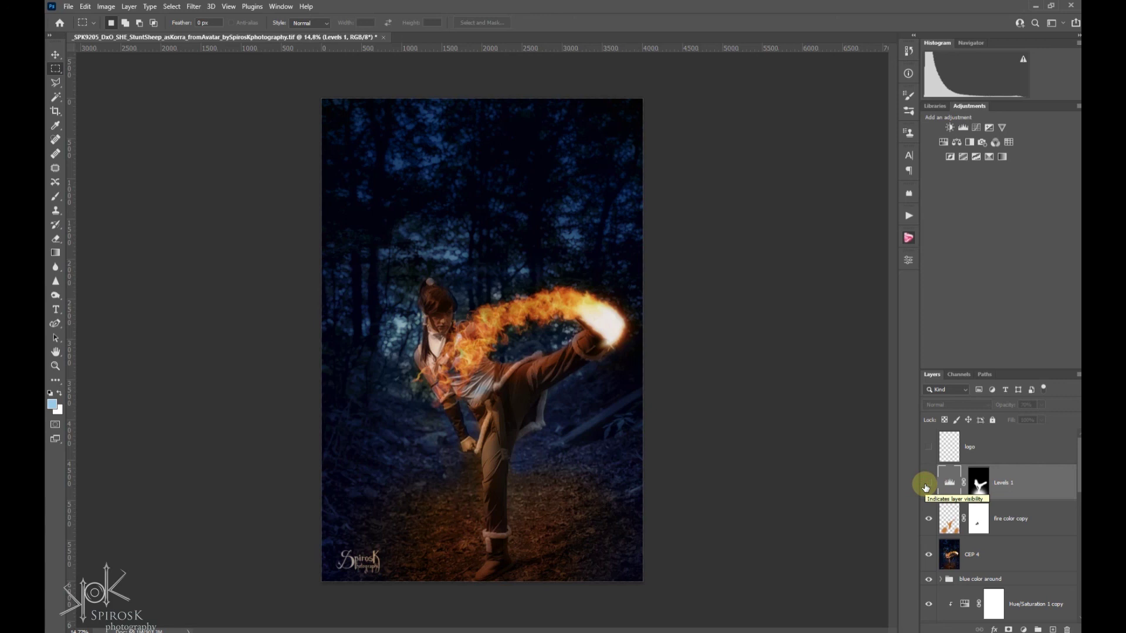
click(929, 485)
scroll(452, 221, up, 5)
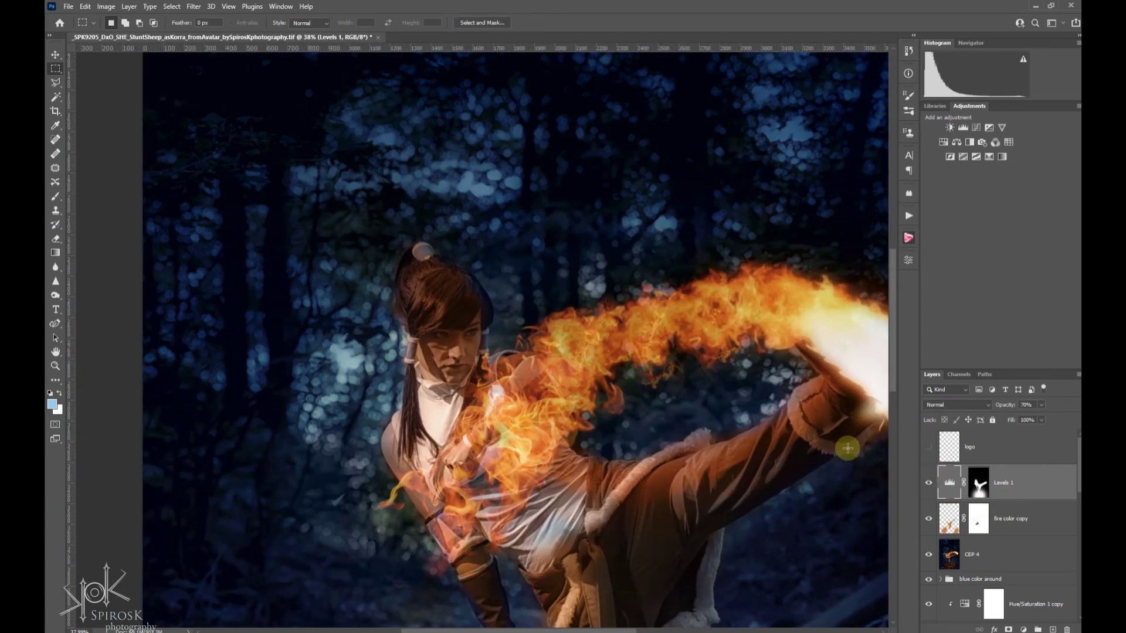
scroll(624, 410, down, 1)
scroll(604, 410, down, 1)
scroll(673, 490, down, 1)
scroll(672, 491, down, 2)
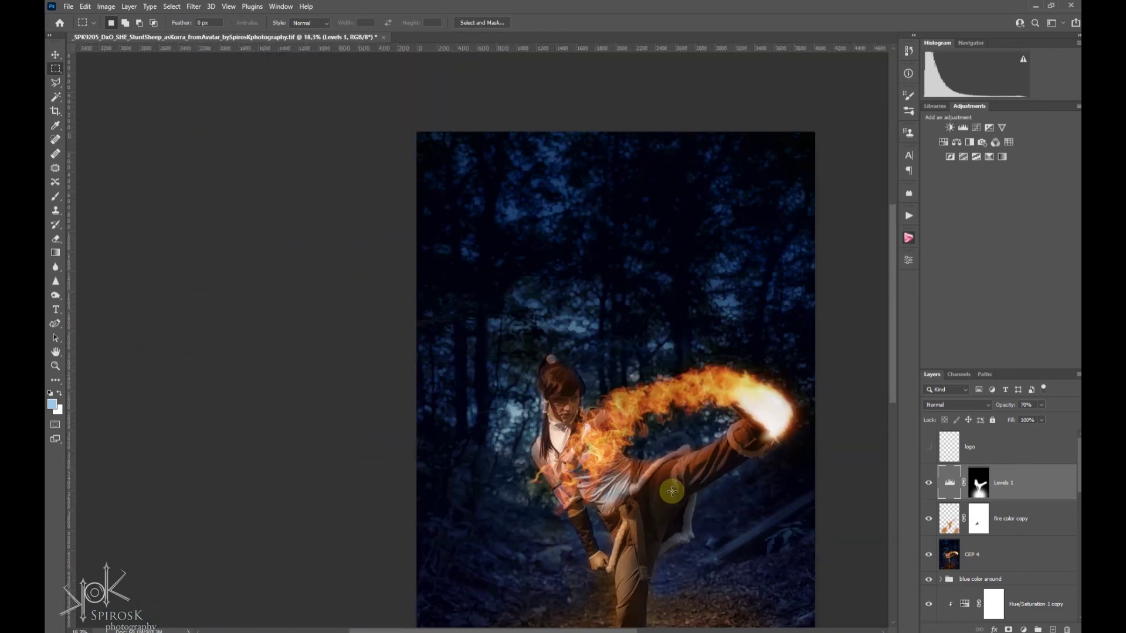
scroll(671, 492, down, 2)
scroll(701, 485, up, 1)
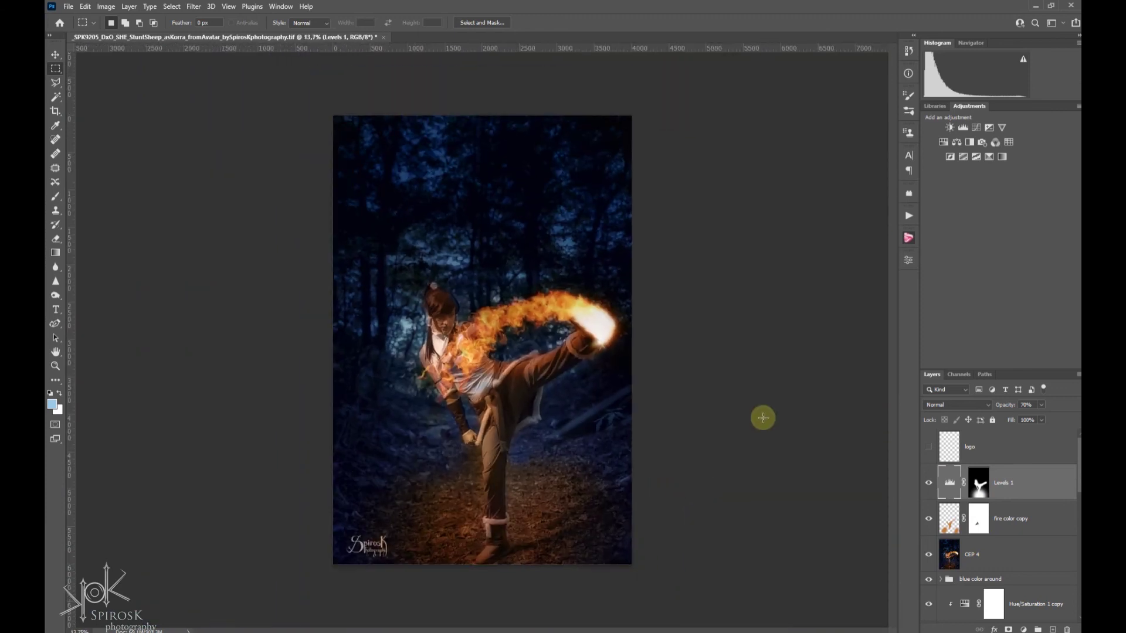